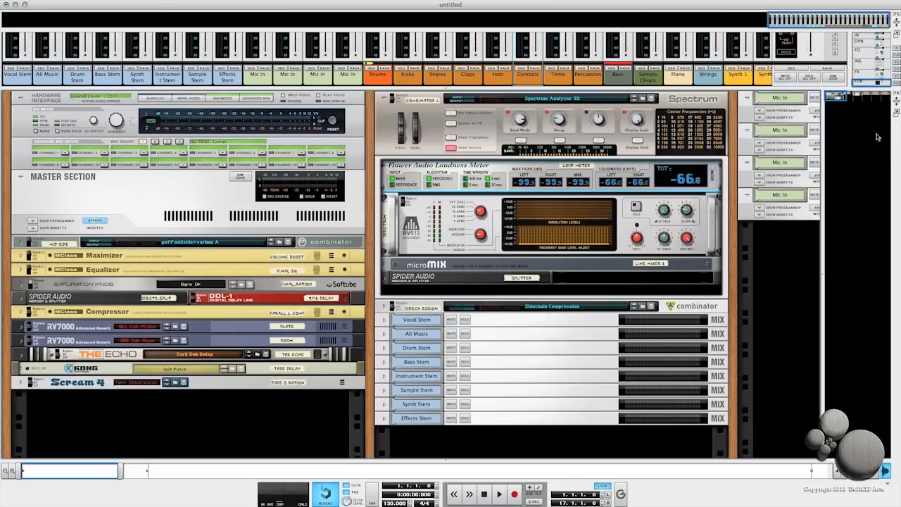
- Browse the rack columns and open and close the device view of the Sample Chops combinator
{"action": "left_click_drag", "start_coordinate": [837, 97], "coordinate": [852, 97]}
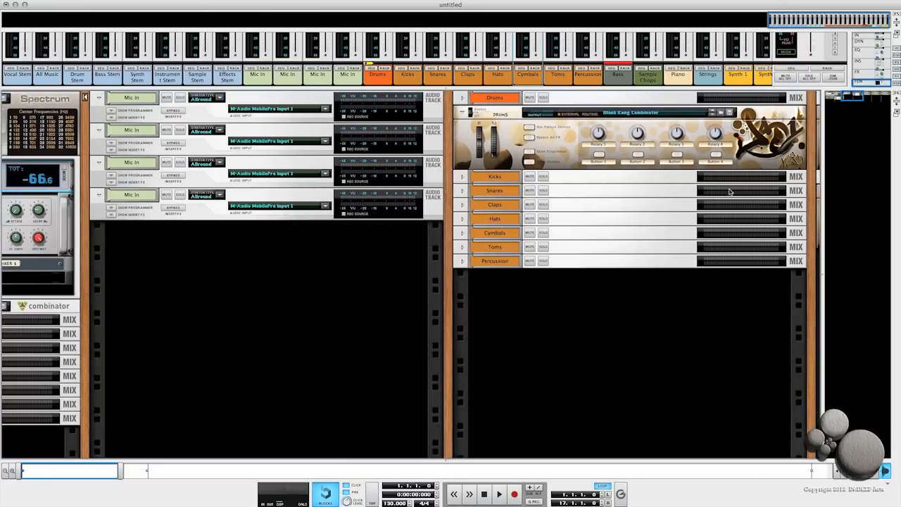
{"action": "left_click_drag", "start_coordinate": [854, 96], "coordinate": [866, 95]}
{"action": "left_click", "coordinate": [455, 240]}
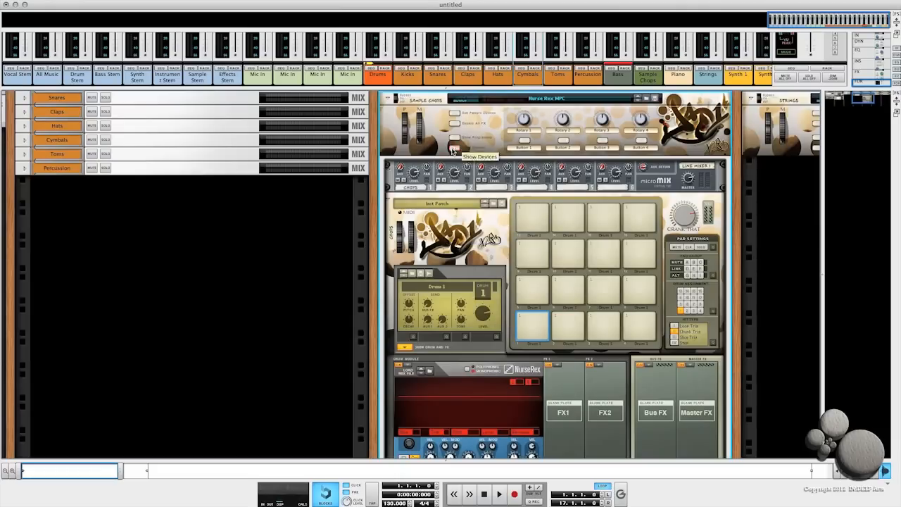
{"action": "left_click", "coordinate": [454, 147]}
{"action": "left_click_drag", "start_coordinate": [866, 97], "coordinate": [884, 87]}
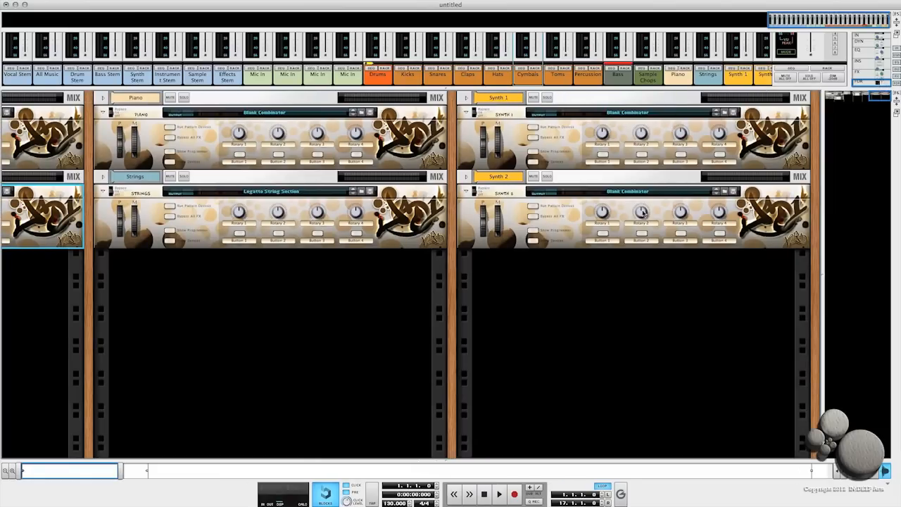
{"action": "left_click_drag", "start_coordinate": [879, 97], "coordinate": [835, 95]}
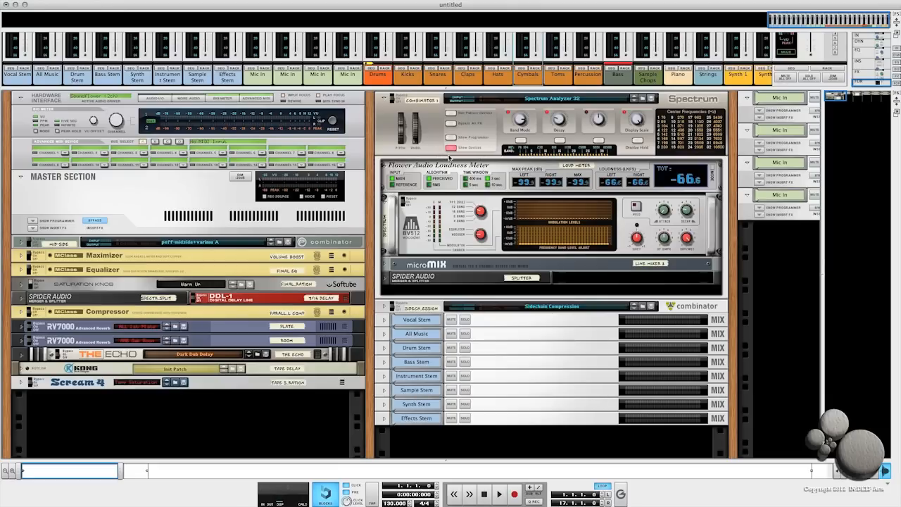
- Browse the drum and bass rack column, showing and hiding the devices of the Drums and Sample Chops combinators
{"action": "left_click_drag", "start_coordinate": [836, 95], "coordinate": [835, 95]}
{"action": "left_click_drag", "start_coordinate": [836, 96], "coordinate": [862, 97]}
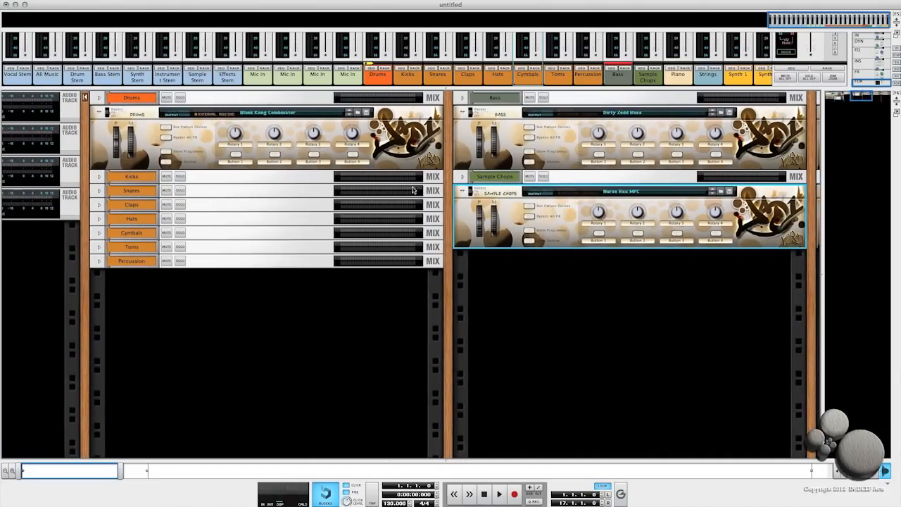
{"action": "left_click", "coordinate": [166, 163]}
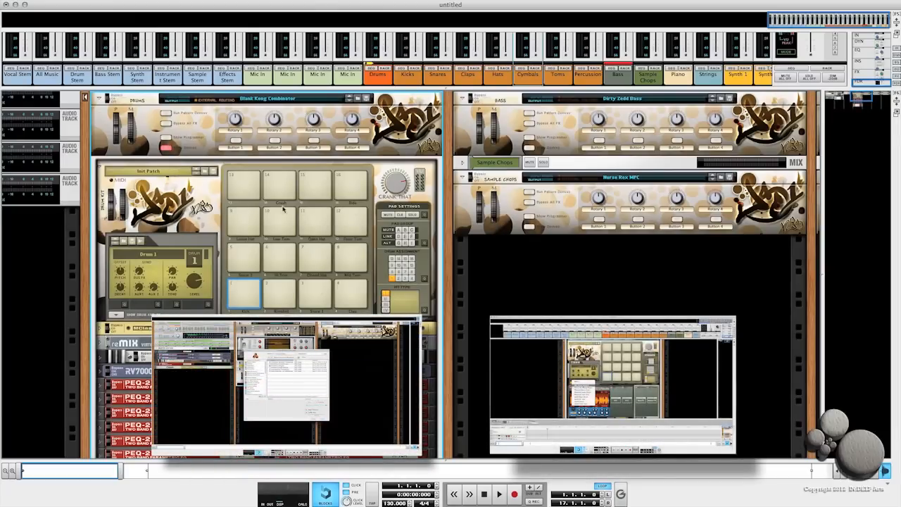
{"action": "left_click", "coordinate": [168, 150]}
{"action": "left_click", "coordinate": [529, 226]}
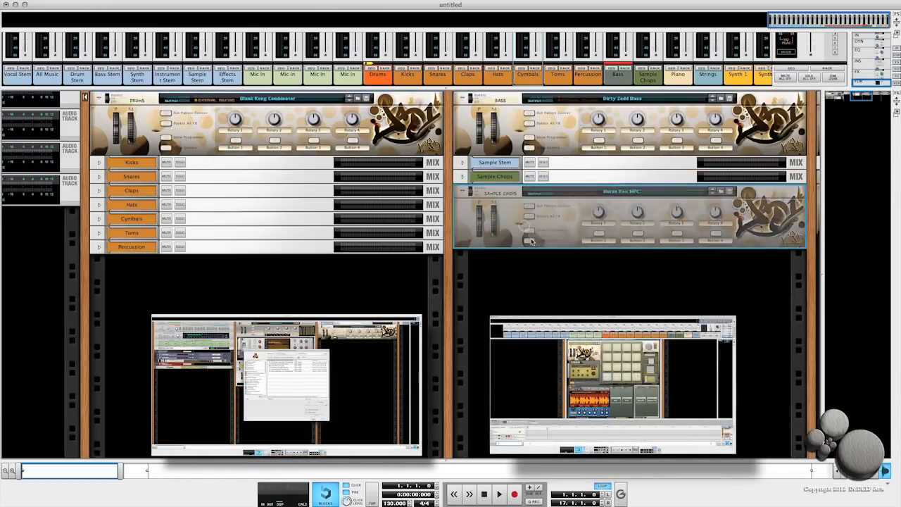
{"action": "key", "text": "super+z"}
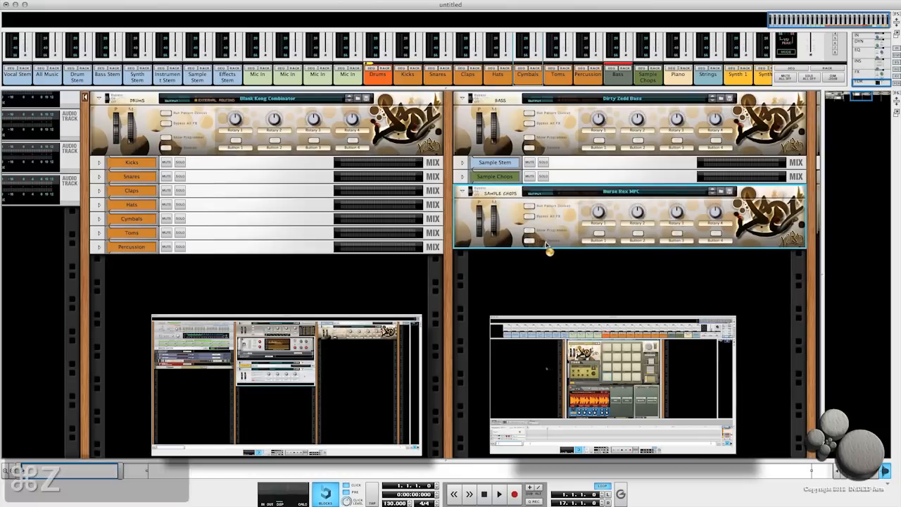
{"action": "left_click", "coordinate": [528, 224]}
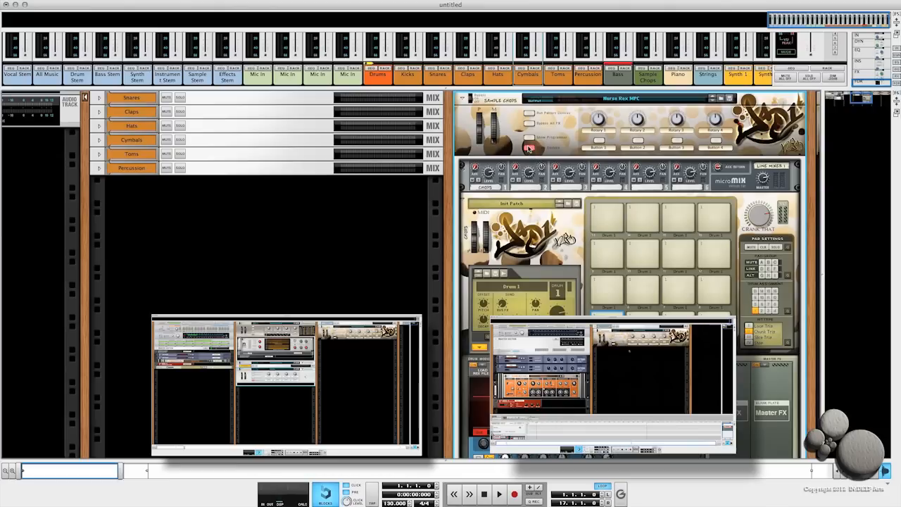
{"action": "left_click", "coordinate": [528, 149]}
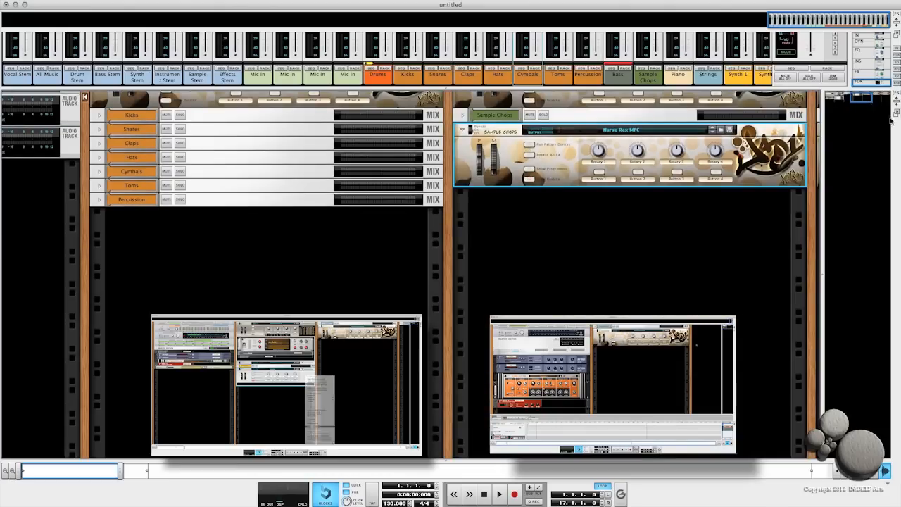
- Return to the master rack column and unfold the mid-side combinator beneath the master section
{"action": "left_click_drag", "start_coordinate": [861, 95], "coordinate": [861, 93]}
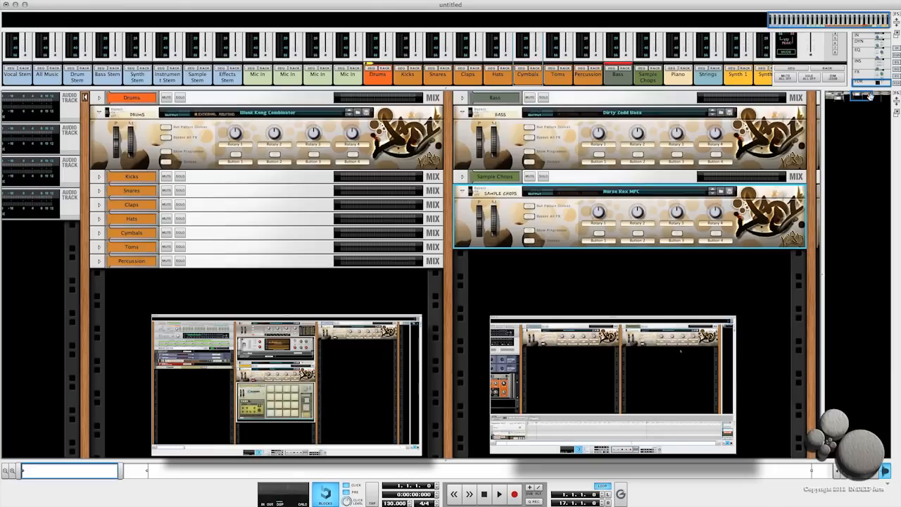
{"action": "left_click_drag", "start_coordinate": [866, 97], "coordinate": [838, 93]}
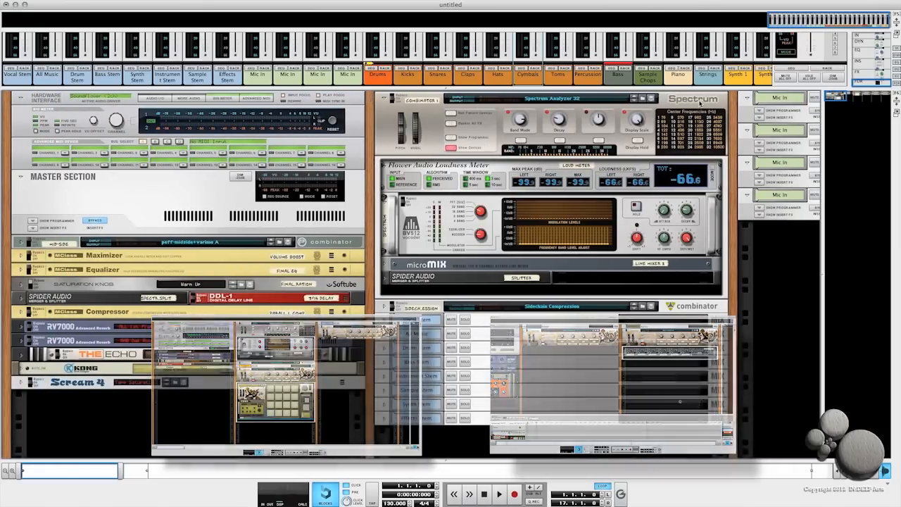
{"action": "left_click", "coordinate": [720, 101]}
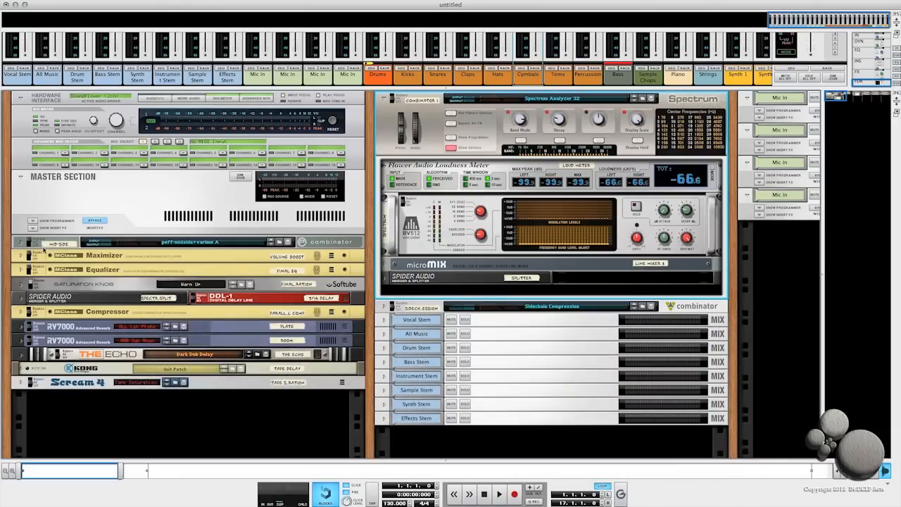
{"action": "left_click", "coordinate": [22, 244]}
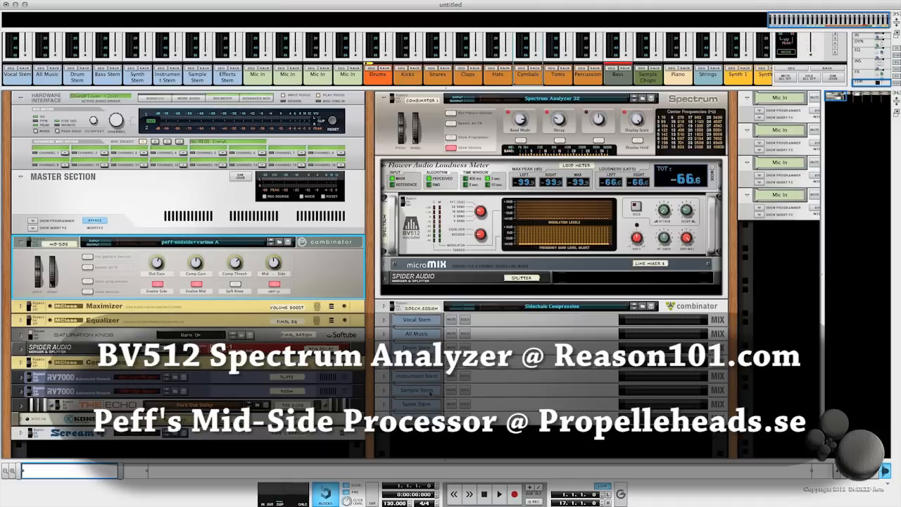
- Show and hide the mid-side combinator's devices, then fold the combinator back up
{"action": "left_click", "coordinate": [433, 133]}
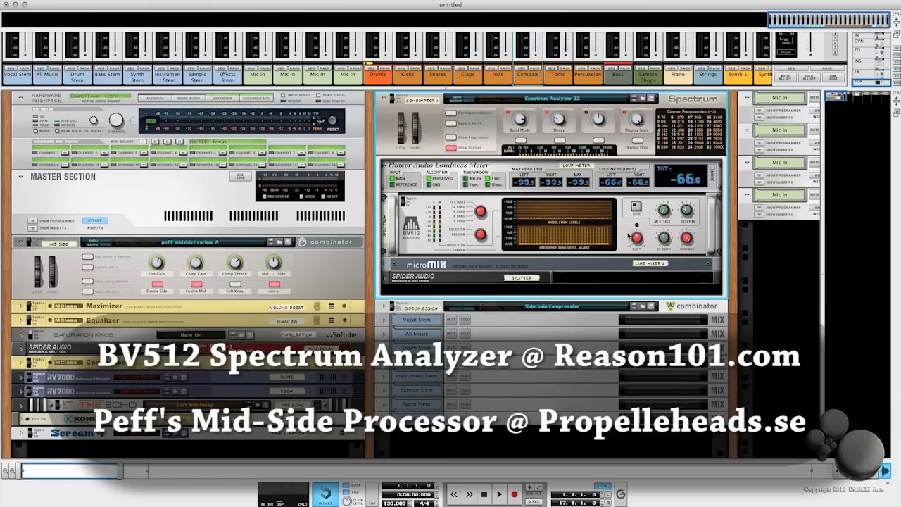
{"action": "left_click", "coordinate": [328, 272]}
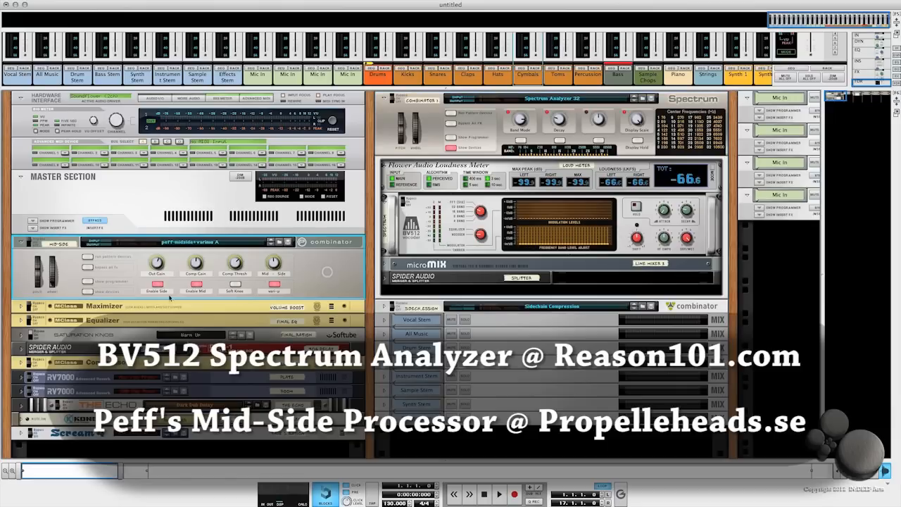
{"action": "left_click", "coordinate": [86, 292]}
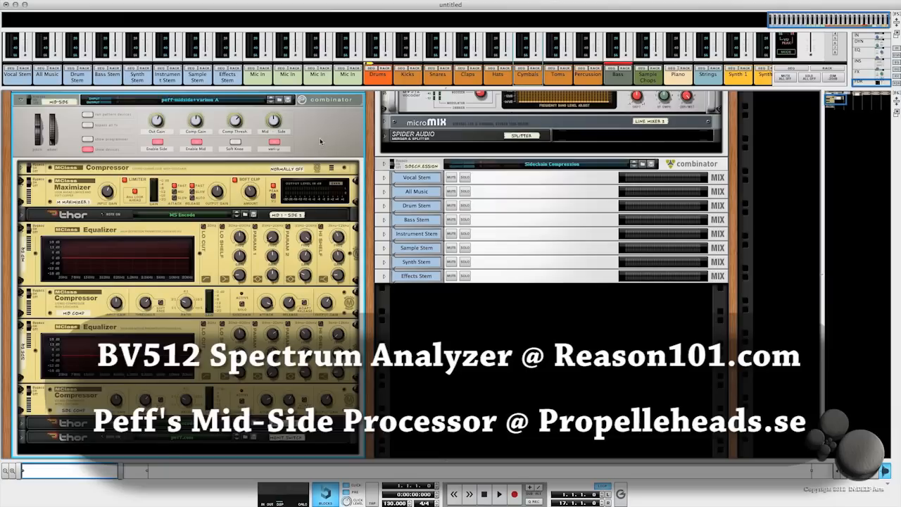
{"action": "left_click", "coordinate": [87, 149]}
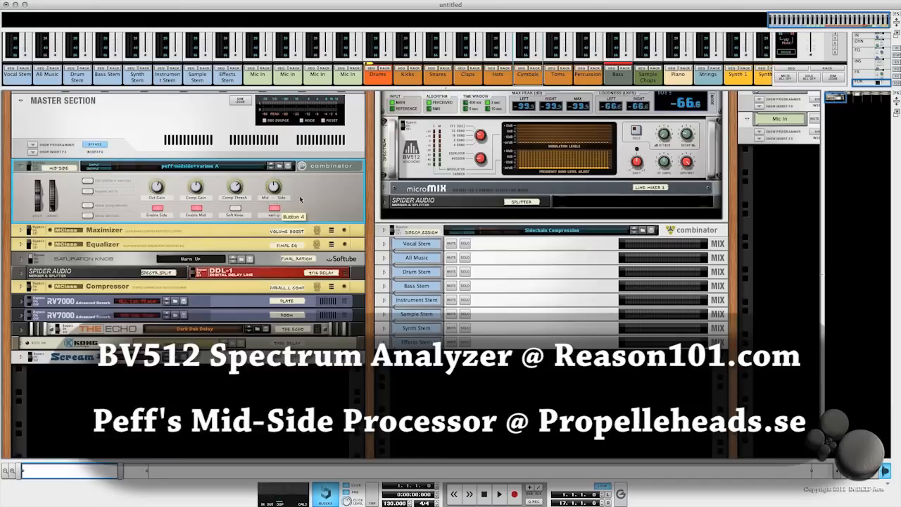
{"action": "left_click", "coordinate": [22, 168]}
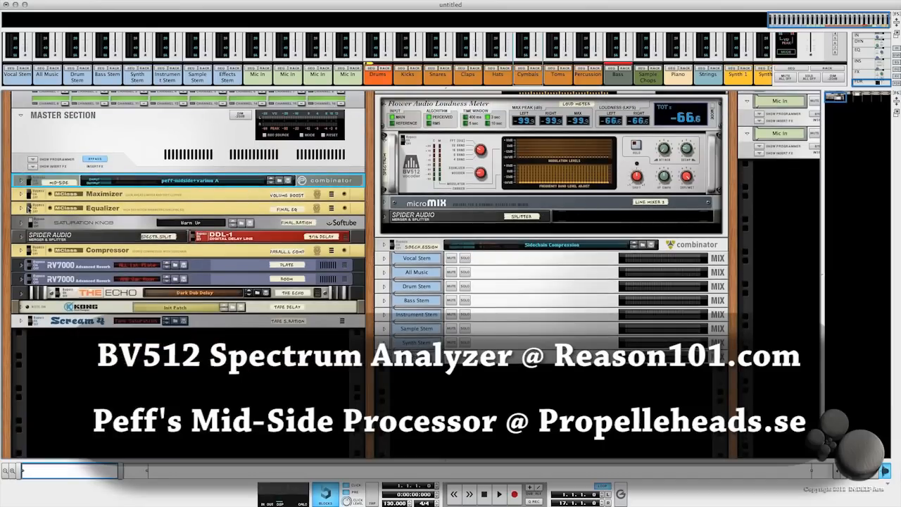
{"action": "left_click_drag", "start_coordinate": [836, 96], "coordinate": [838, 87]}
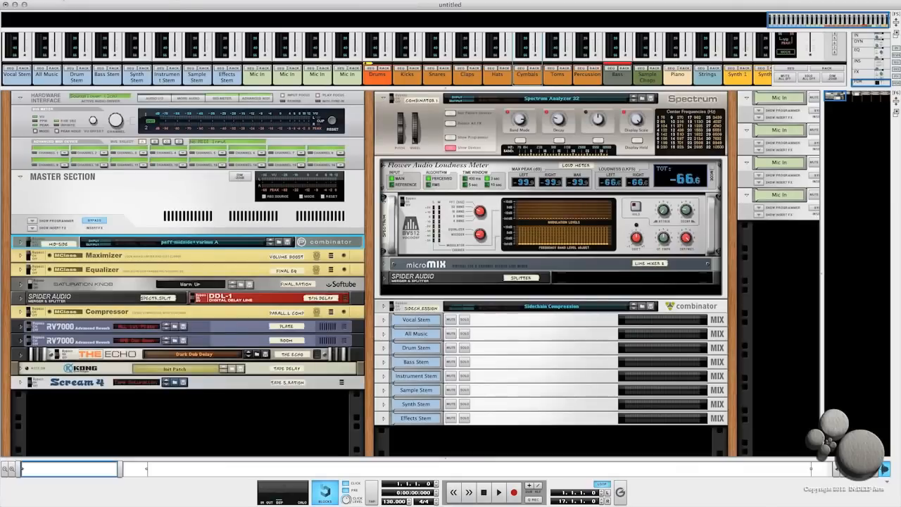
- Create a new song from the Empty + FX template and enlarge the rack to fill the window
{"action": "left_click", "coordinate": [67, 4]}
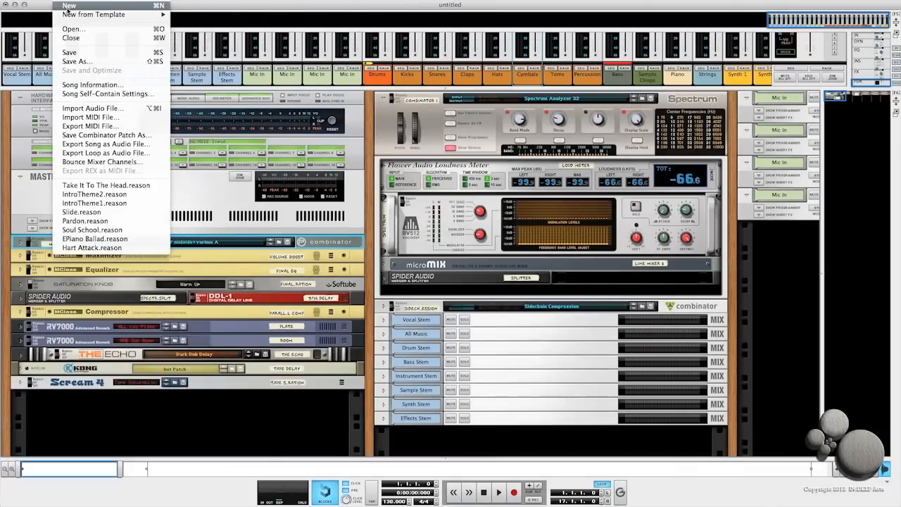
{"action": "mouse_move", "coordinate": [68, 16]}
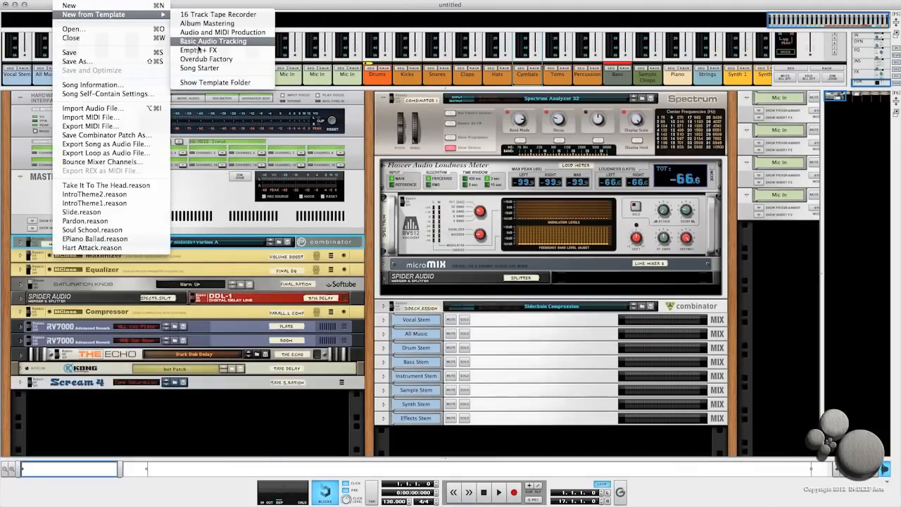
{"action": "left_click", "coordinate": [197, 50]}
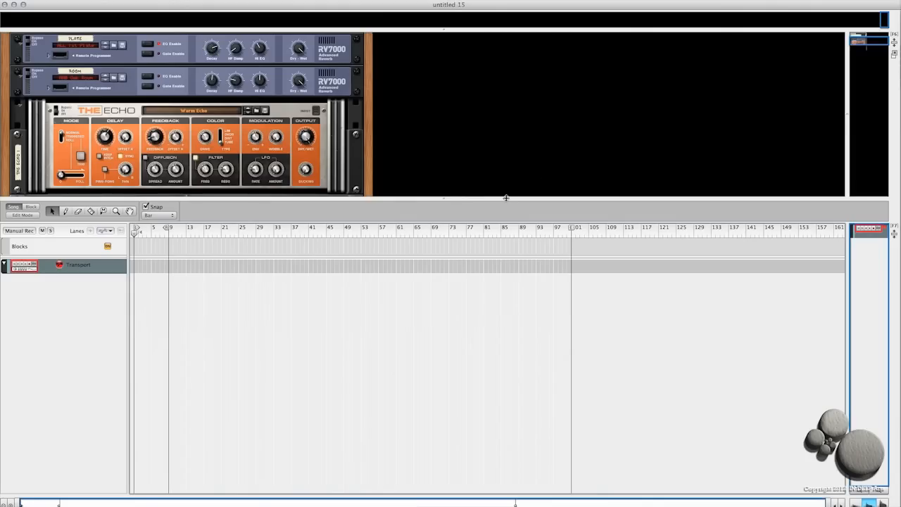
{"action": "left_click_drag", "start_coordinate": [444, 198], "coordinate": [441, 494]}
{"action": "left_click_drag", "start_coordinate": [899, 506], "coordinate": [900, 506]}
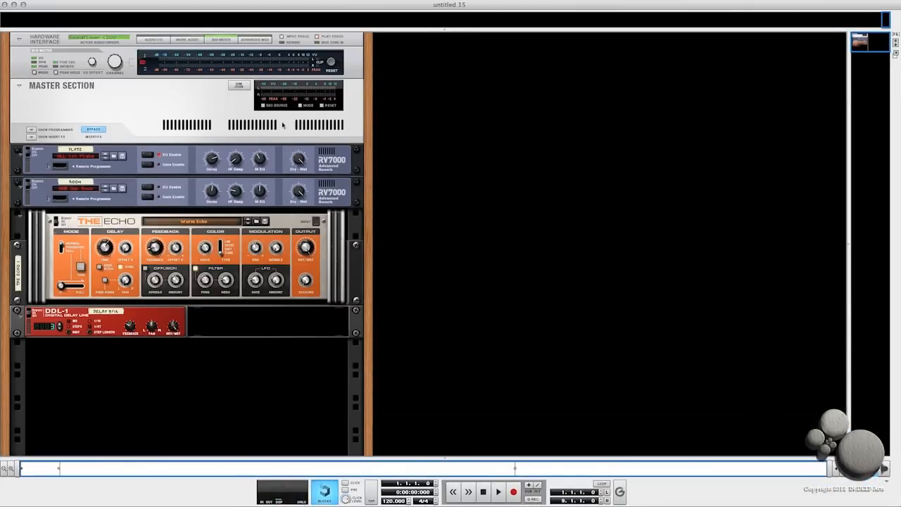
- Delete the two RV7000 reverbs, The Echo and the DDL-1 delay from the rack
{"action": "left_click", "coordinate": [336, 162]}
{"action": "left_click", "coordinate": [162, 318], "text": "shift"}
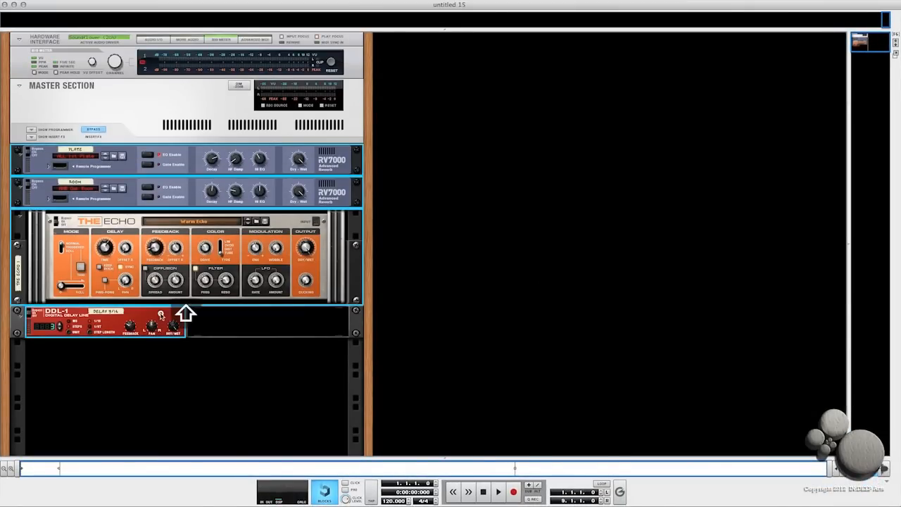
{"action": "key", "text": "BackSpace"}
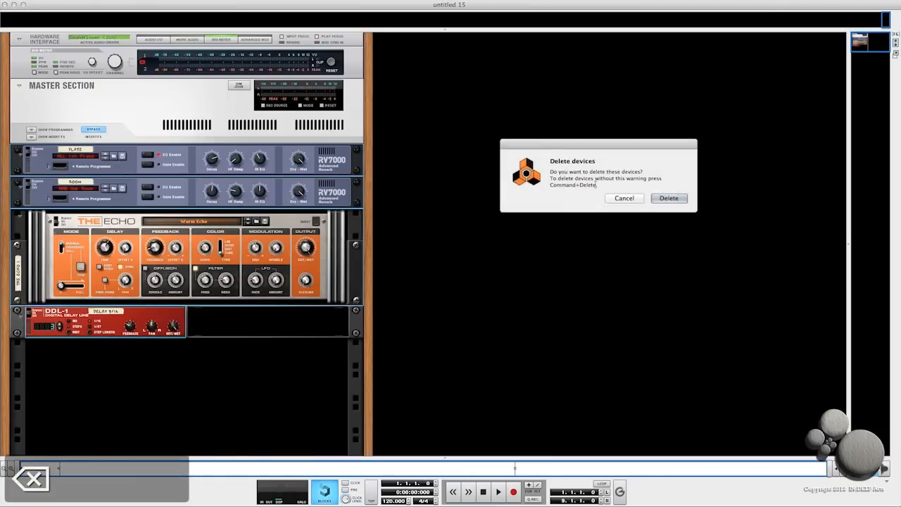
{"action": "left_click", "coordinate": [668, 198]}
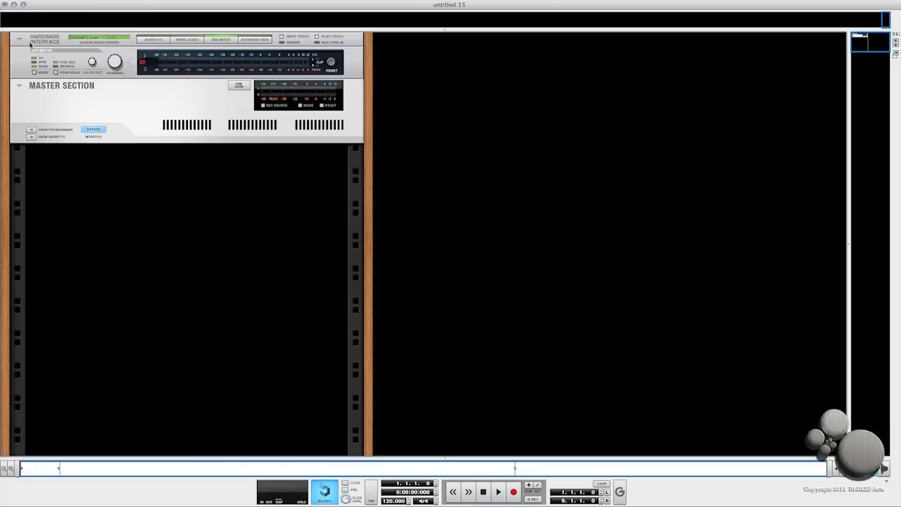
- Show and then hide the hardware interface's basic audio inputs and outputs
{"action": "left_click", "coordinate": [155, 40]}
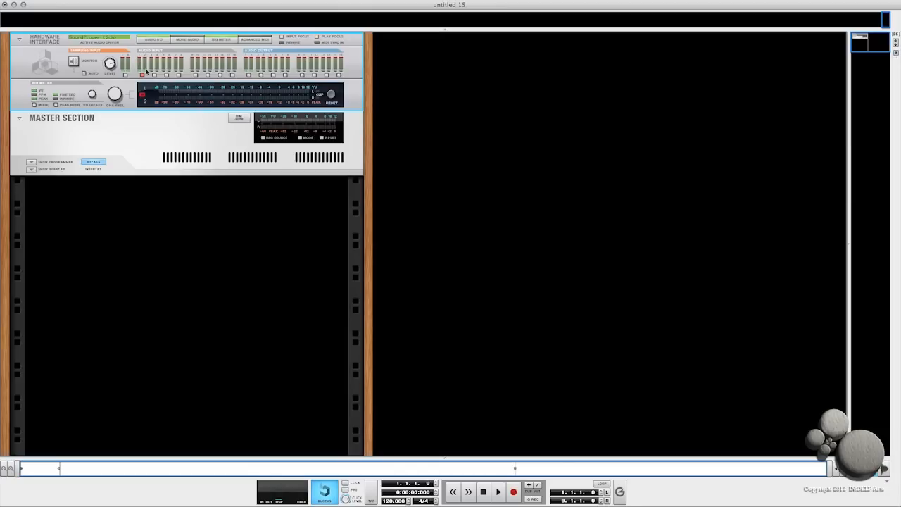
{"action": "left_click", "coordinate": [249, 75]}
{"action": "left_click", "coordinate": [90, 146]}
{"action": "left_click", "coordinate": [150, 40]}
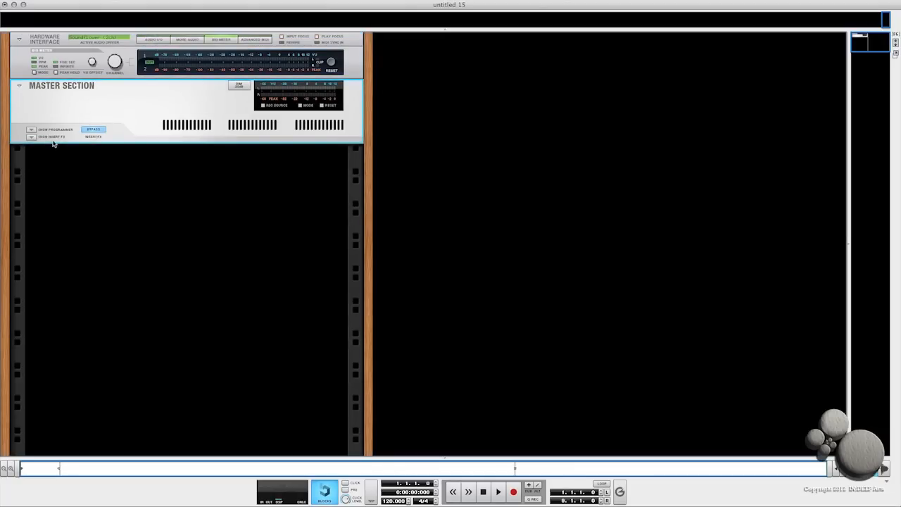
- Load the 8 Band Parallel Compression patch into the master section's insert FX, then hide the insert FX panel
{"action": "left_click", "coordinate": [31, 136]}
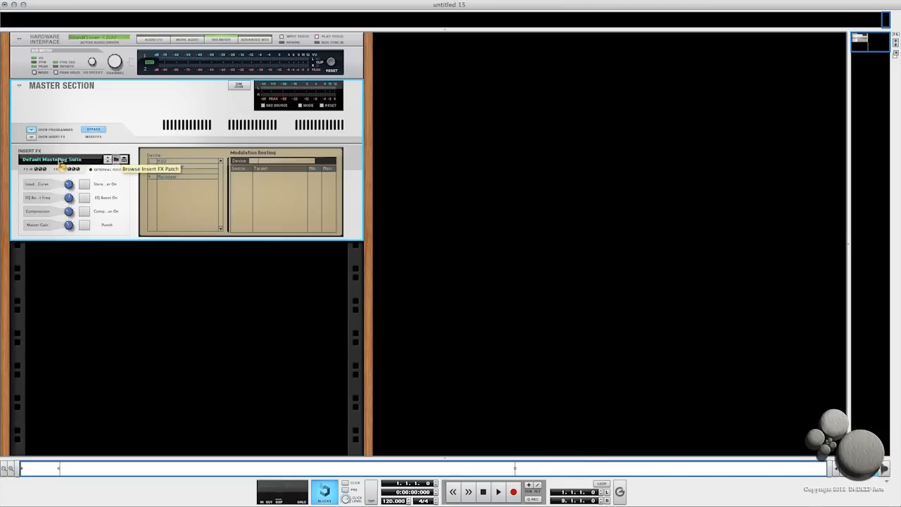
{"action": "left_click", "coordinate": [119, 161]}
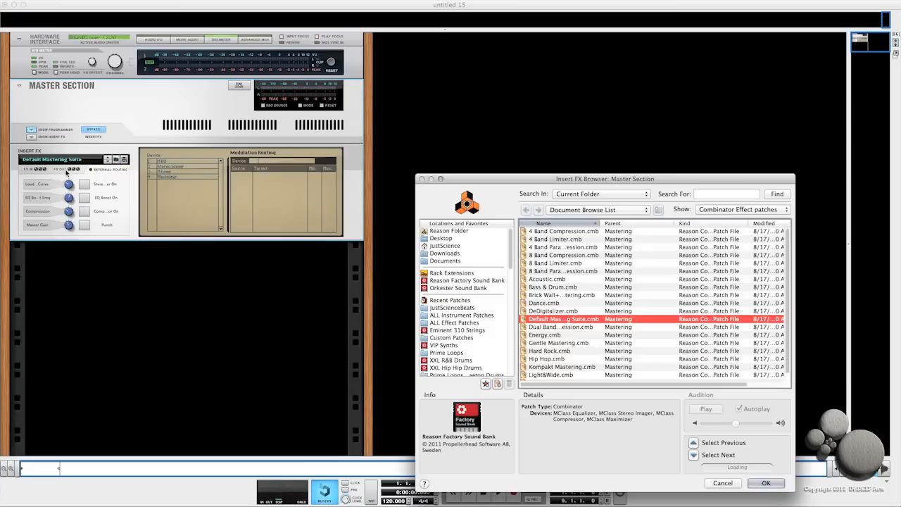
{"action": "left_click", "coordinate": [548, 271]}
{"action": "left_click", "coordinate": [766, 483]}
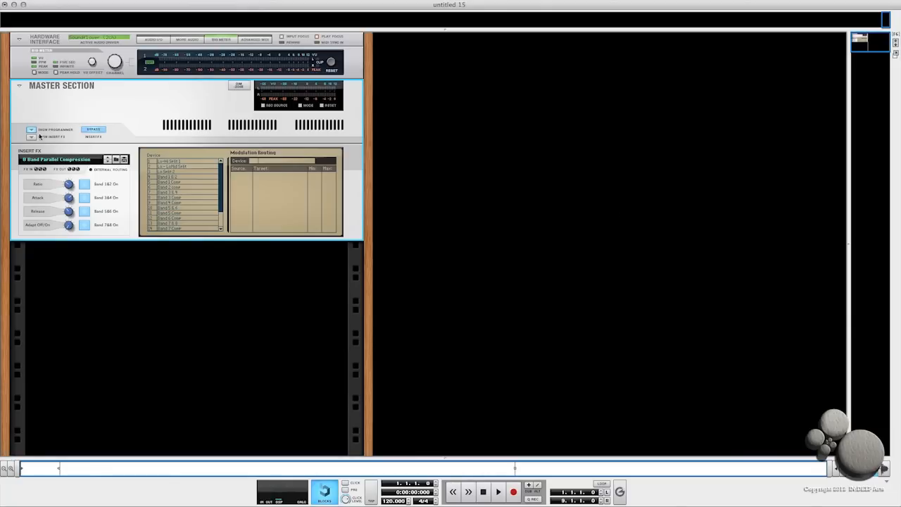
{"action": "left_click", "coordinate": [31, 136]}
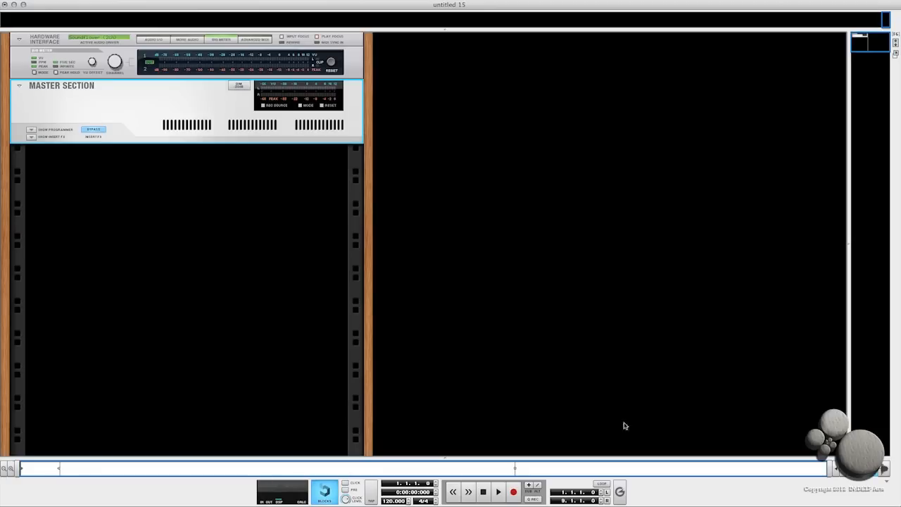
- Set the right locator to bar 16
{"action": "double_click", "coordinate": [562, 501]}
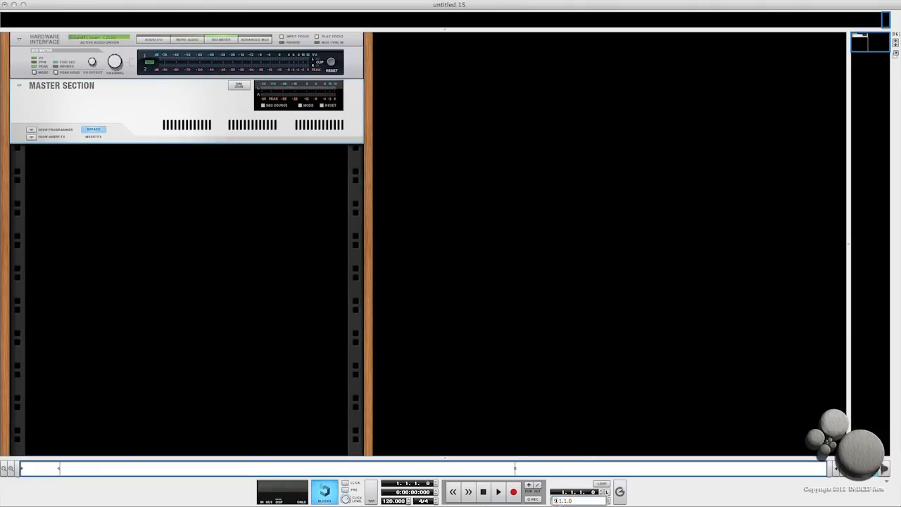
{"action": "key", "text": "BackSpace"}
{"action": "type", "text": "16"}
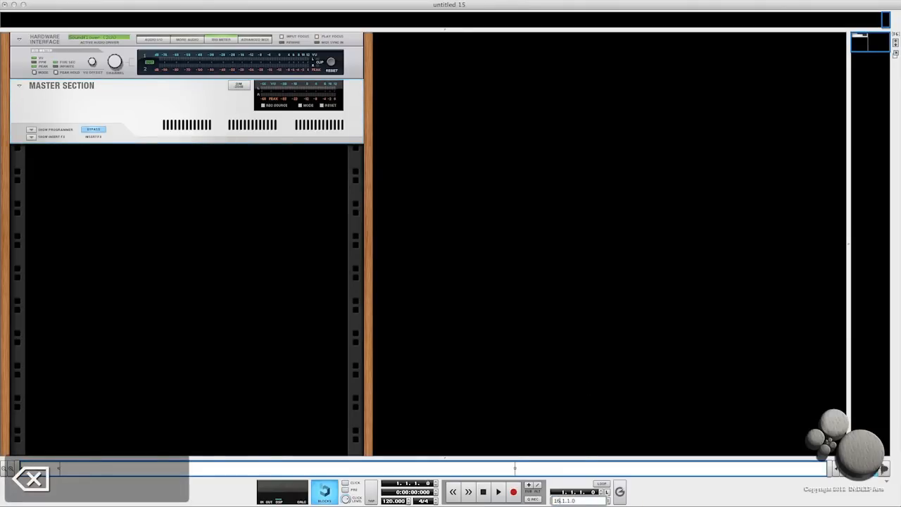
{"action": "key", "text": "Return"}
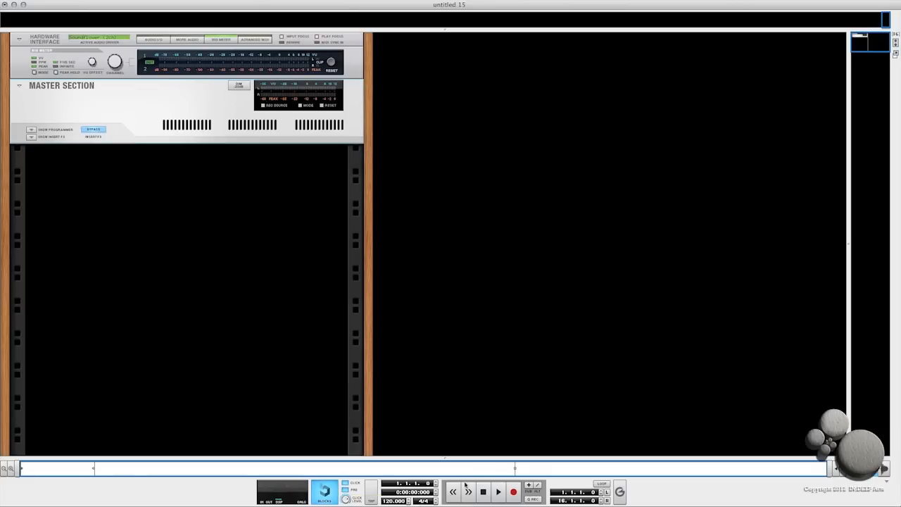
- Set the song tempo to 130 BPM
{"action": "double_click", "coordinate": [395, 501]}
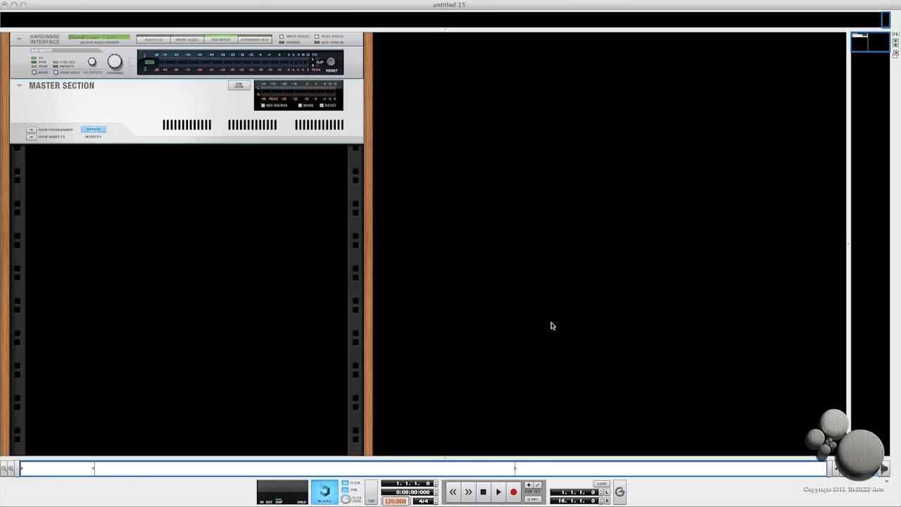
{"action": "type", "text": "130"}
{"action": "key", "text": "Return"}
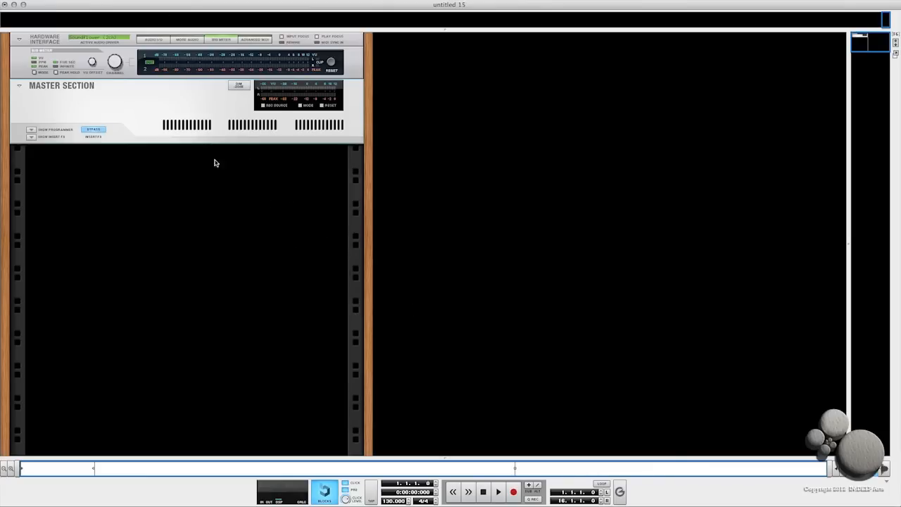
- Select the master section and flip the rack around to its back panel
{"action": "left_click", "coordinate": [134, 136]}
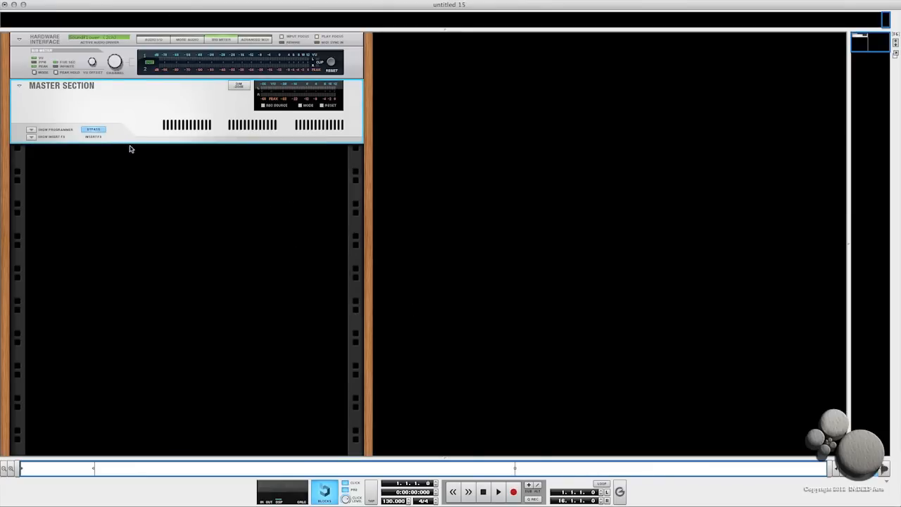
{"action": "key", "text": "Tab"}
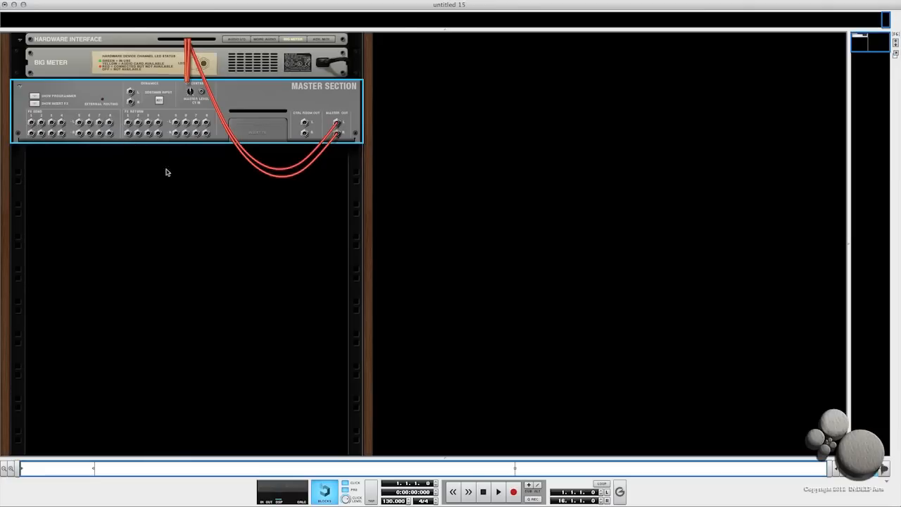
{"action": "left_click_drag", "start_coordinate": [442, 30], "coordinate": [450, 246]}
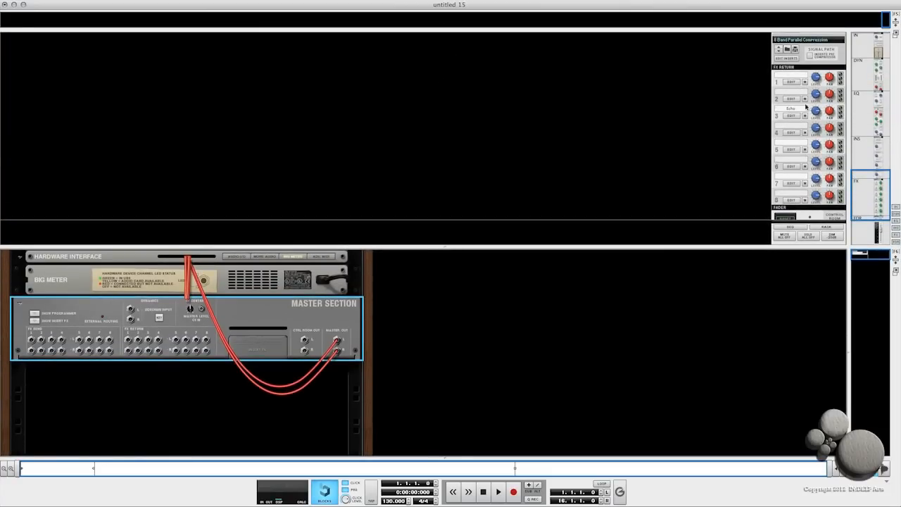
{"action": "right_click", "coordinate": [729, 165]}
{"action": "left_click", "coordinate": [757, 250]}
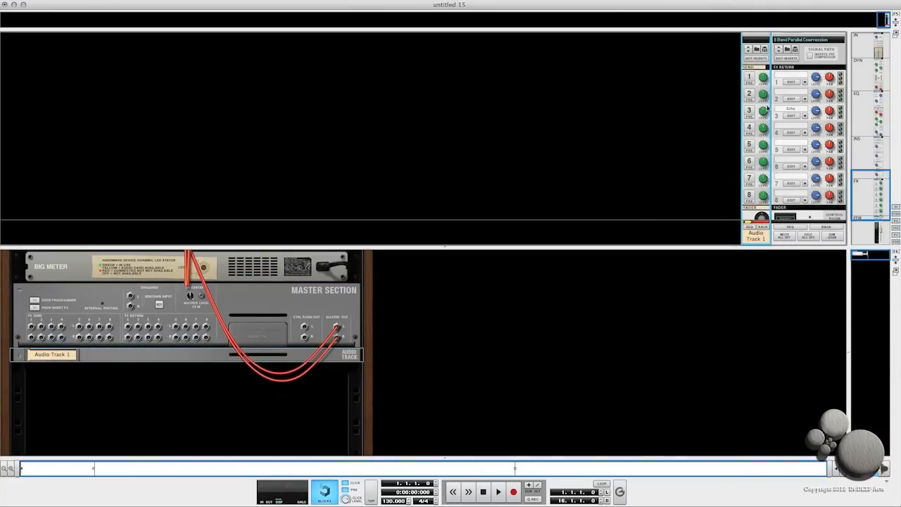
{"action": "left_click", "coordinate": [749, 77]}
{"action": "left_click", "coordinate": [749, 145]}
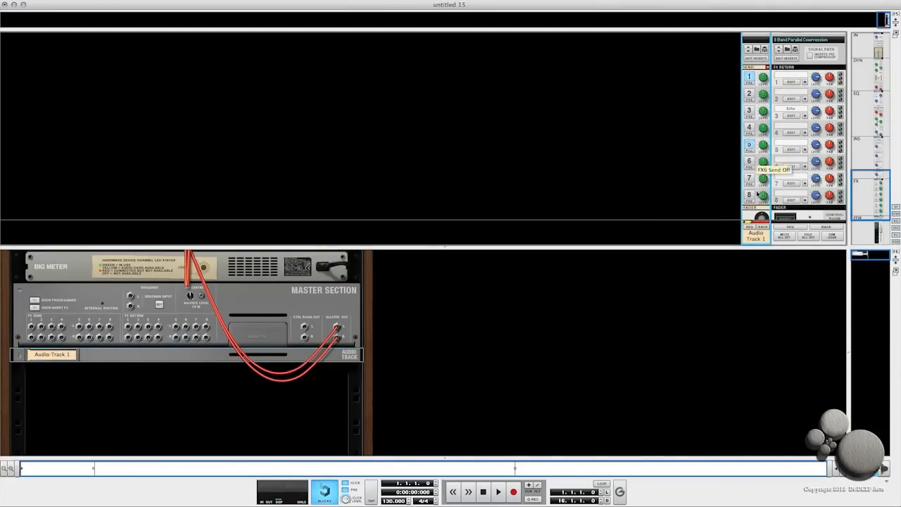
{"action": "left_click", "coordinate": [749, 179]}
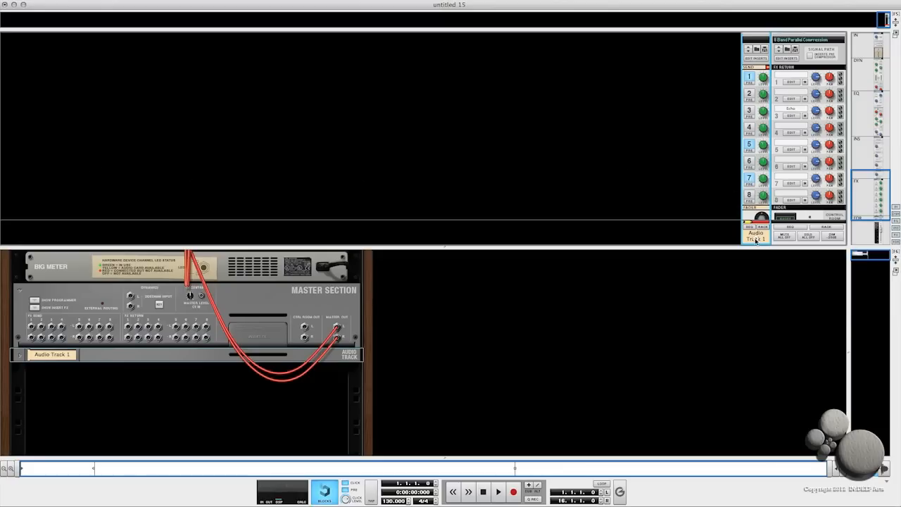
{"action": "key", "text": "BackSpace"}
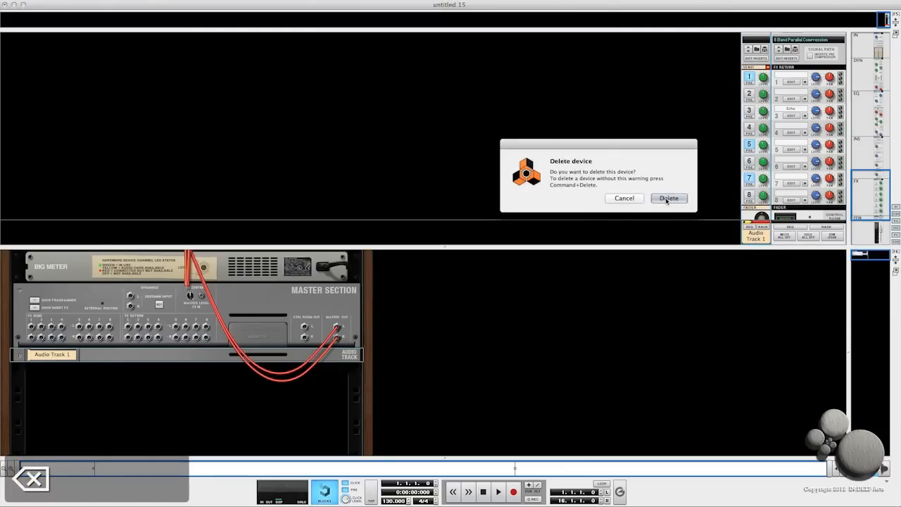
{"action": "left_click", "coordinate": [668, 198]}
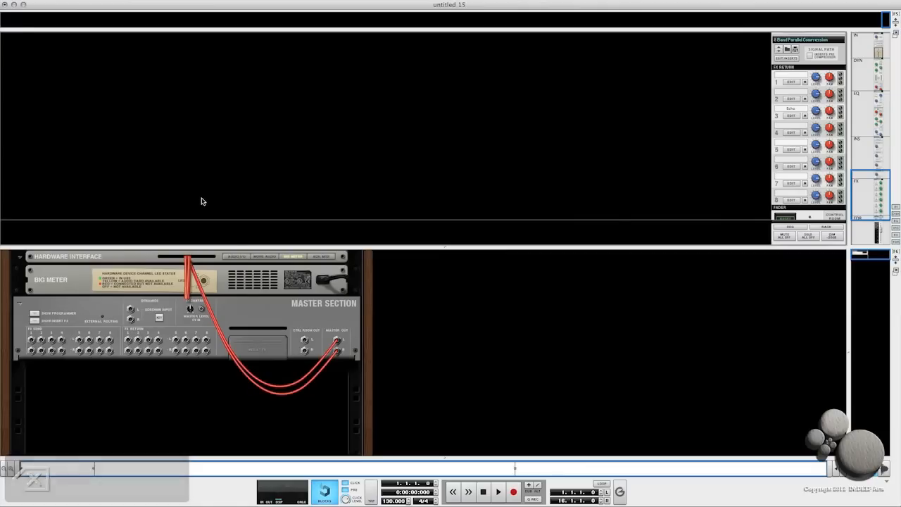
{"action": "left_click", "coordinate": [264, 320]}
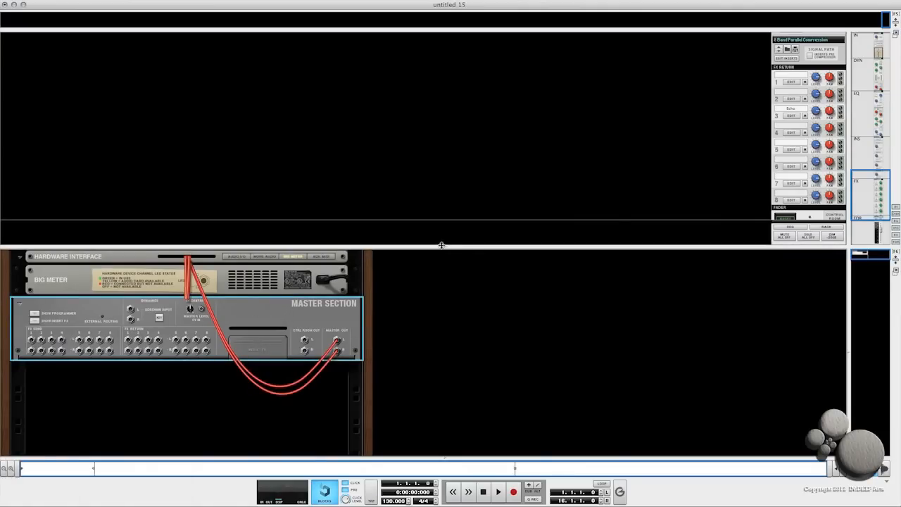
{"action": "left_click_drag", "start_coordinate": [445, 247], "coordinate": [433, 29]}
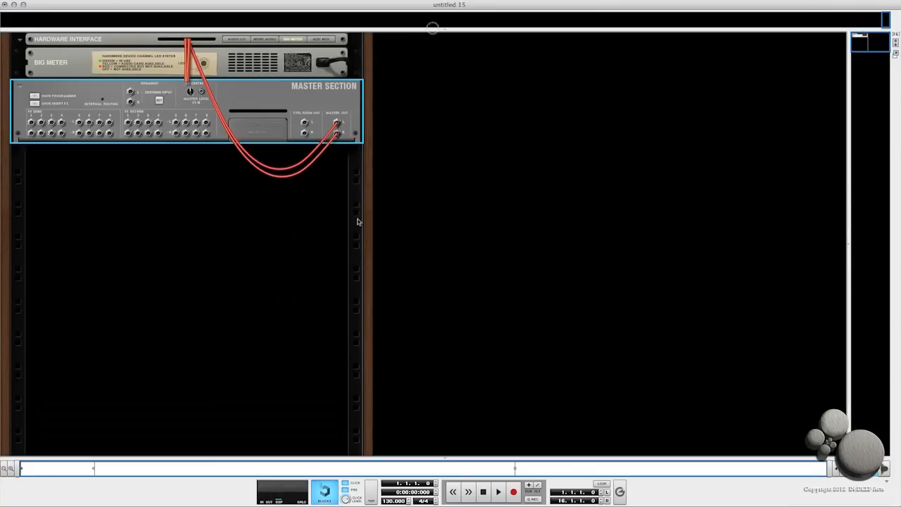
- Create an MClass Compressor and an RV7000 Advanced Reverb as send effects on the master section
{"action": "right_click", "coordinate": [221, 137]}
{"action": "mouse_move", "coordinate": [248, 243]}
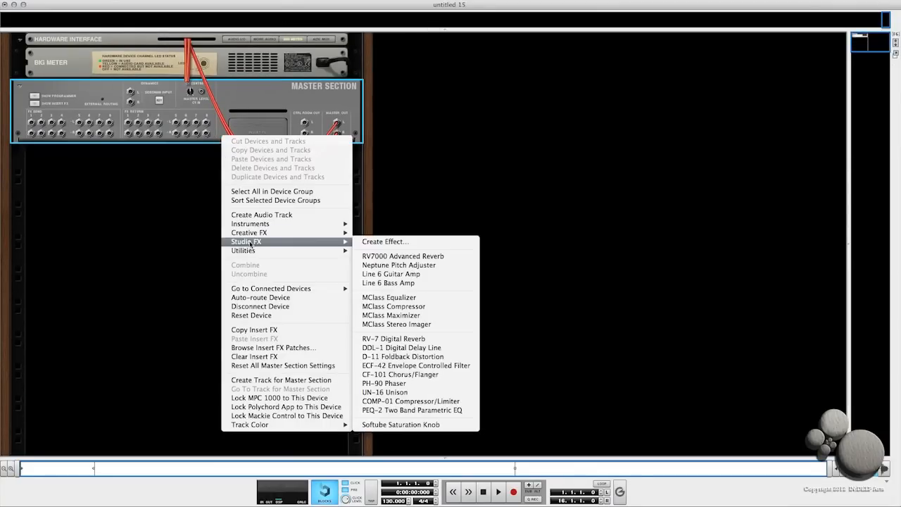
{"action": "left_click", "coordinate": [395, 308]}
{"action": "right_click", "coordinate": [212, 173]}
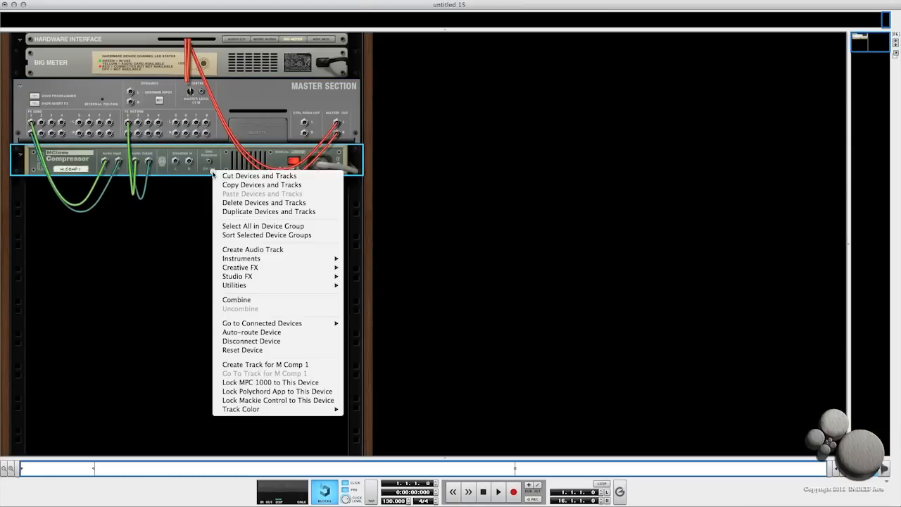
{"action": "mouse_move", "coordinate": [324, 276]}
{"action": "left_click", "coordinate": [374, 292]}
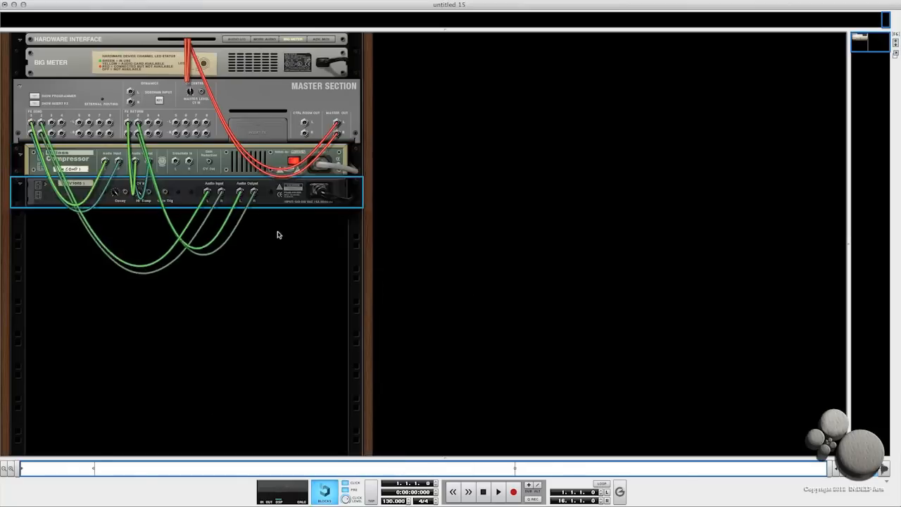
- Add a second RV7000 Advanced Reverb and The Echo as further send effects
{"action": "right_click", "coordinate": [277, 200]}
{"action": "mouse_move", "coordinate": [316, 305]}
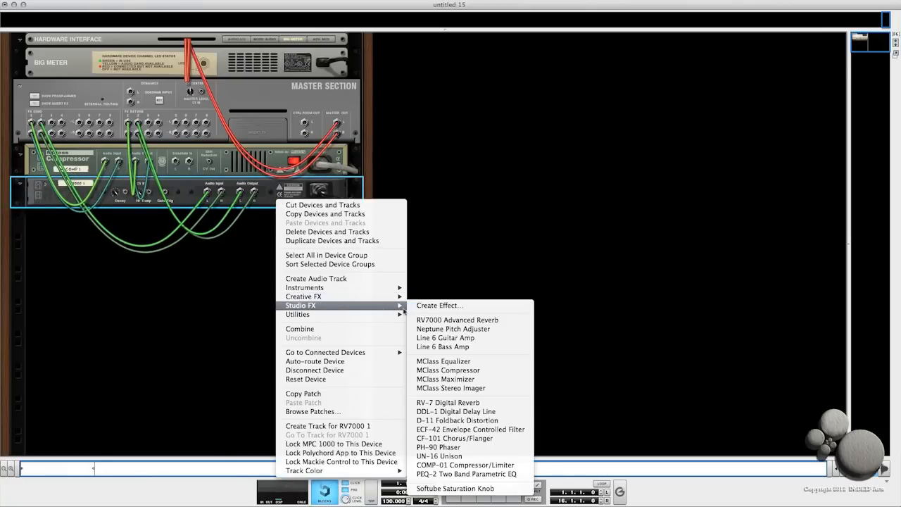
{"action": "left_click", "coordinate": [429, 321]}
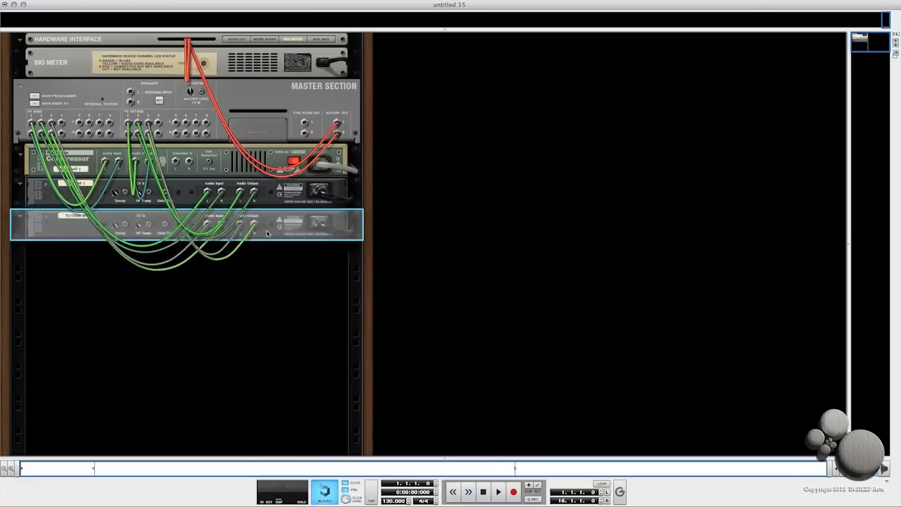
{"action": "right_click", "coordinate": [274, 232]}
{"action": "mouse_move", "coordinate": [306, 329]}
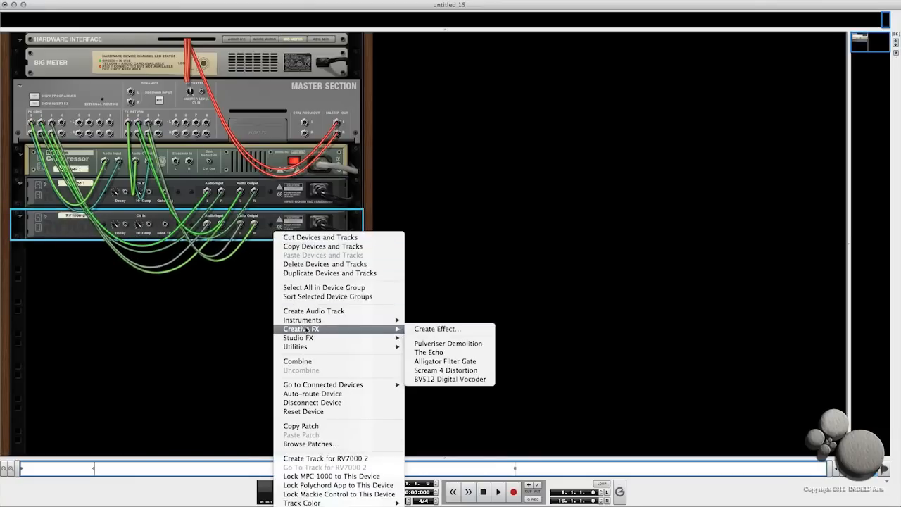
{"action": "left_click", "coordinate": [432, 352]}
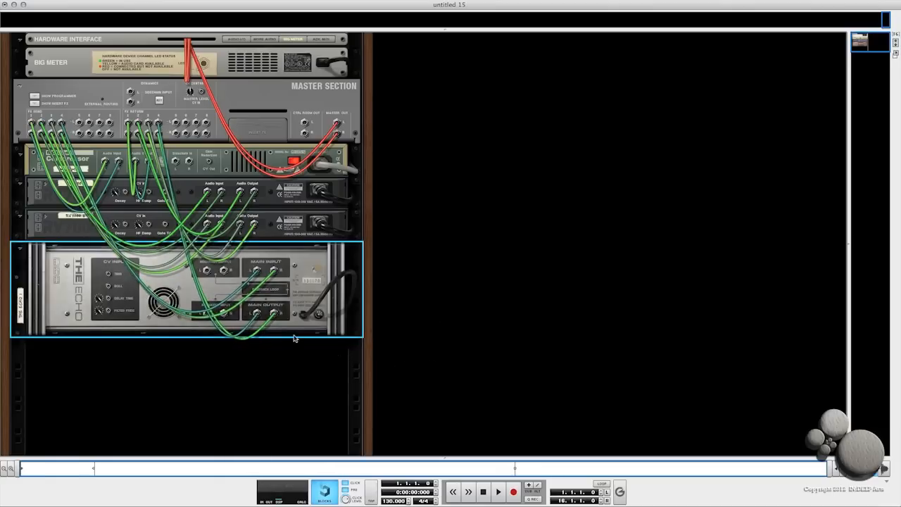
- Add a DDL-1 Digital Delay Line and a Scream 4 Distortion as send effects
{"action": "right_click", "coordinate": [294, 339]}
{"action": "mouse_move", "coordinate": [311, 429]}
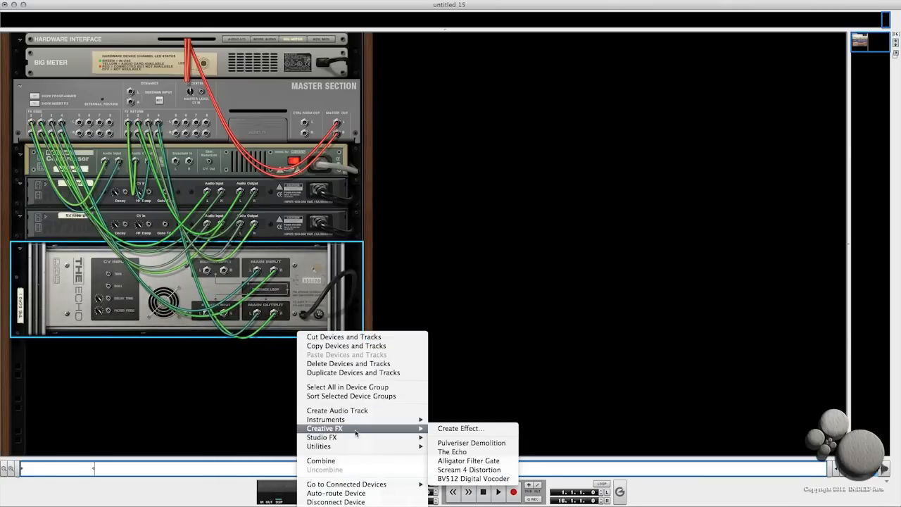
{"action": "mouse_move", "coordinate": [360, 436]}
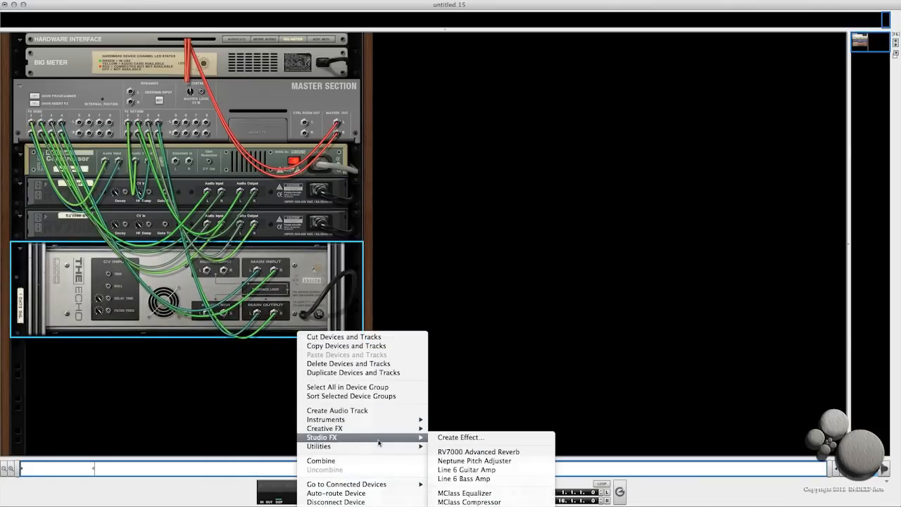
{"action": "left_click", "coordinate": [470, 505]}
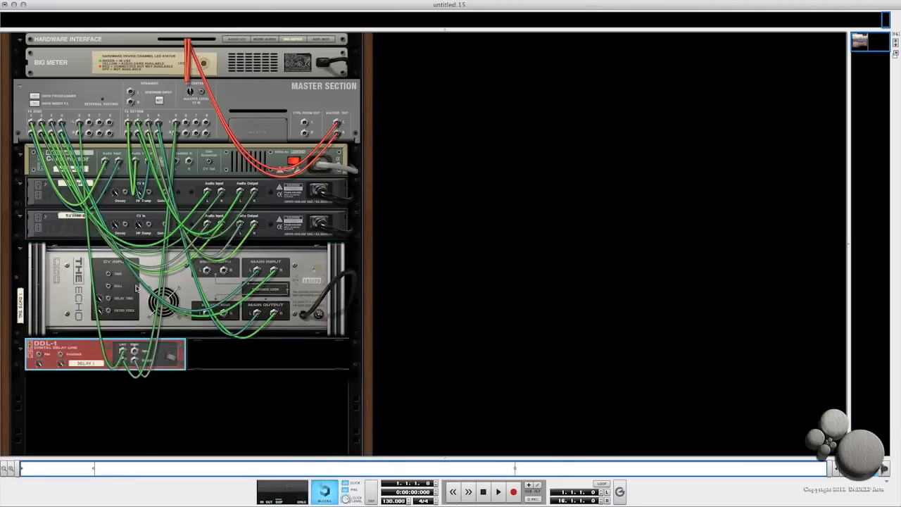
{"action": "right_click", "coordinate": [179, 367]}
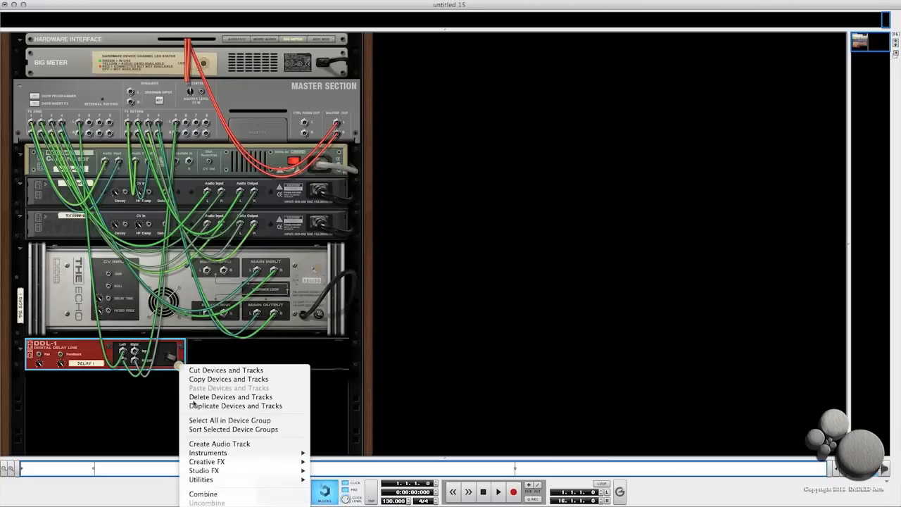
{"action": "mouse_move", "coordinate": [207, 462]}
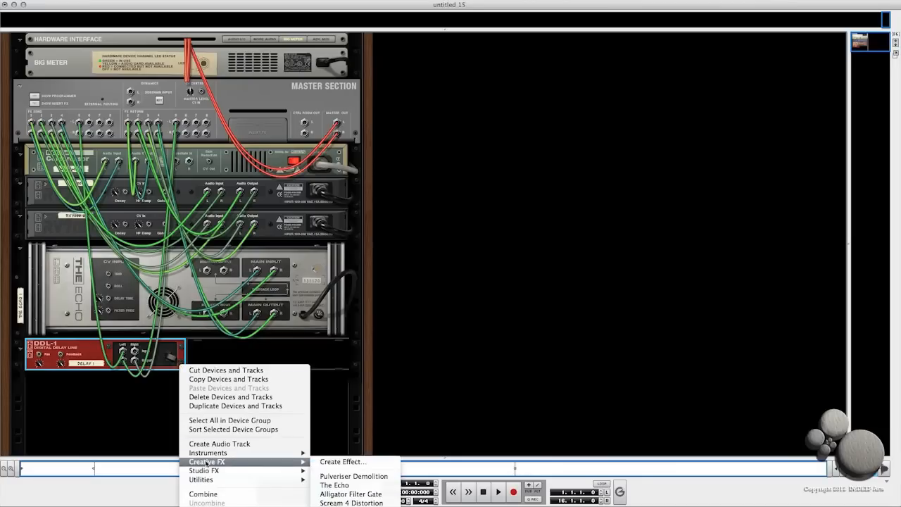
{"action": "left_click", "coordinate": [336, 502]}
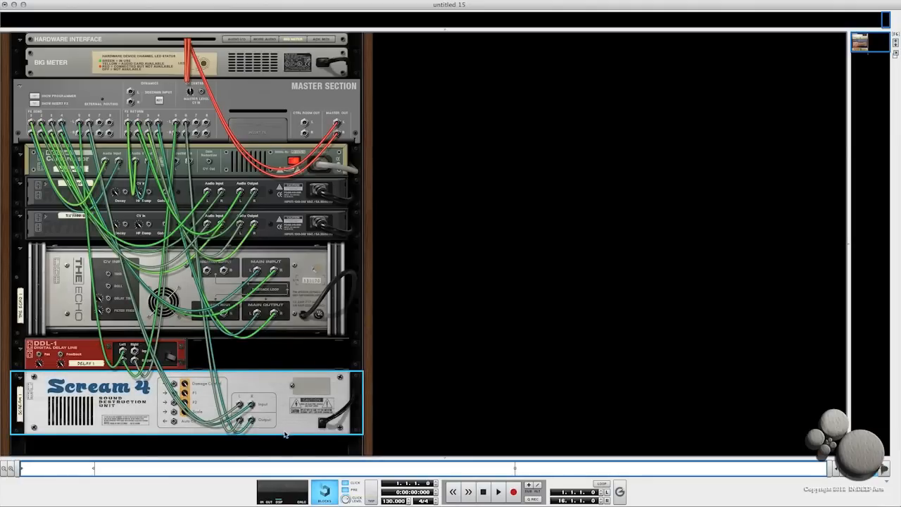
- Create a Kong Drum Designer and show its Drum and FX panel on the back
{"action": "right_click", "coordinate": [285, 434]}
{"action": "mouse_move", "coordinate": [326, 440]}
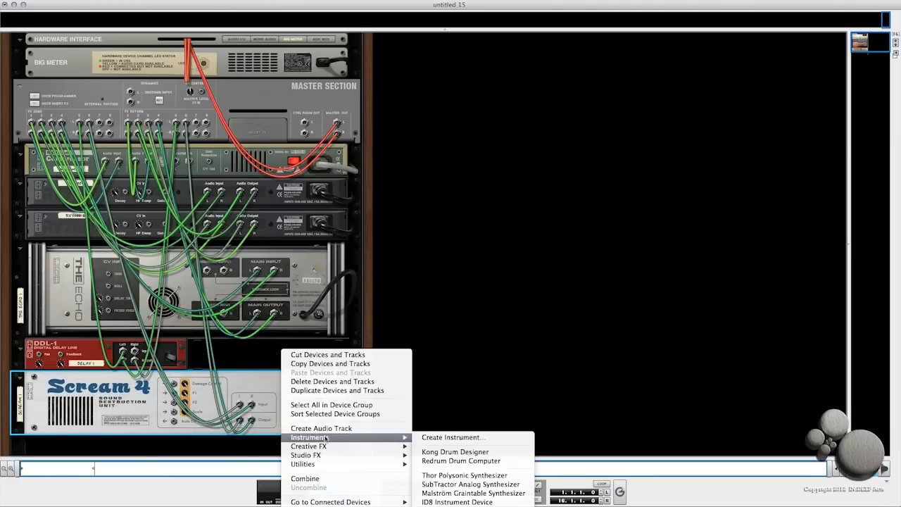
{"action": "left_click", "coordinate": [437, 452]}
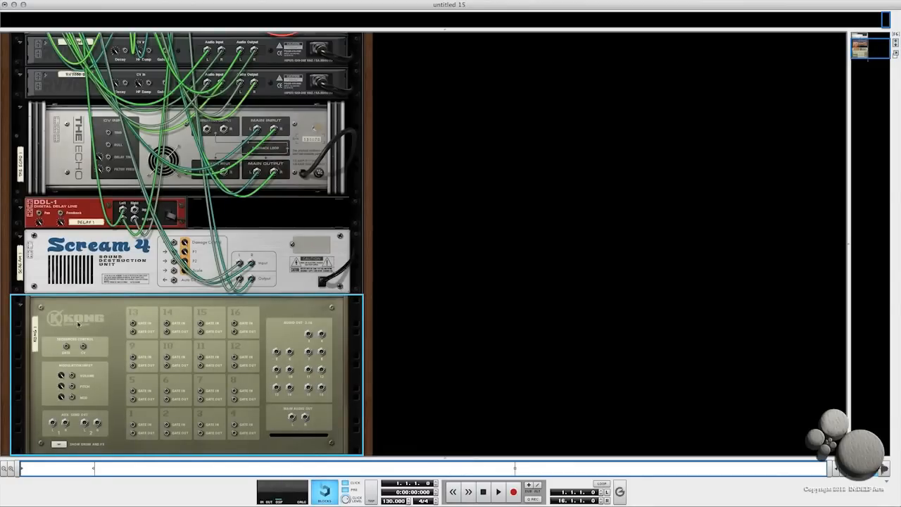
{"action": "scroll", "coordinate": [72, 326], "scroll_direction": "down", "scroll_amount": 3}
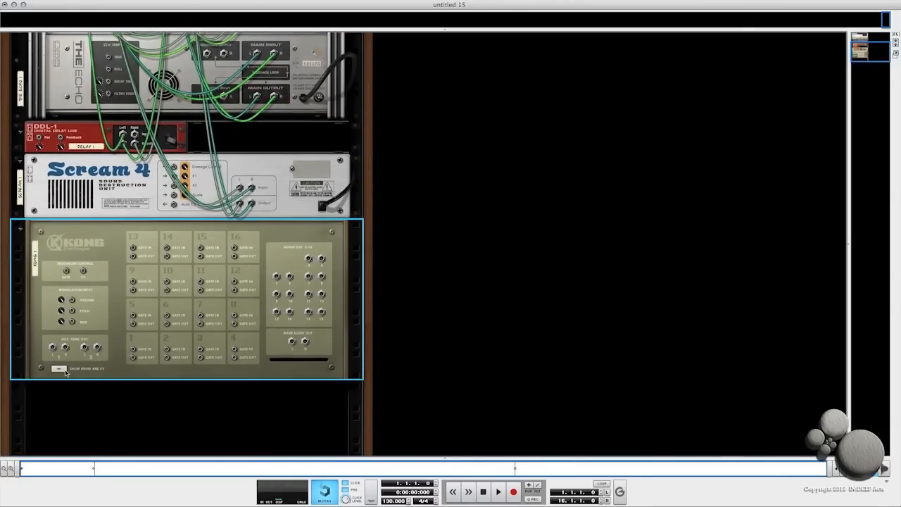
{"action": "left_click", "coordinate": [60, 369]}
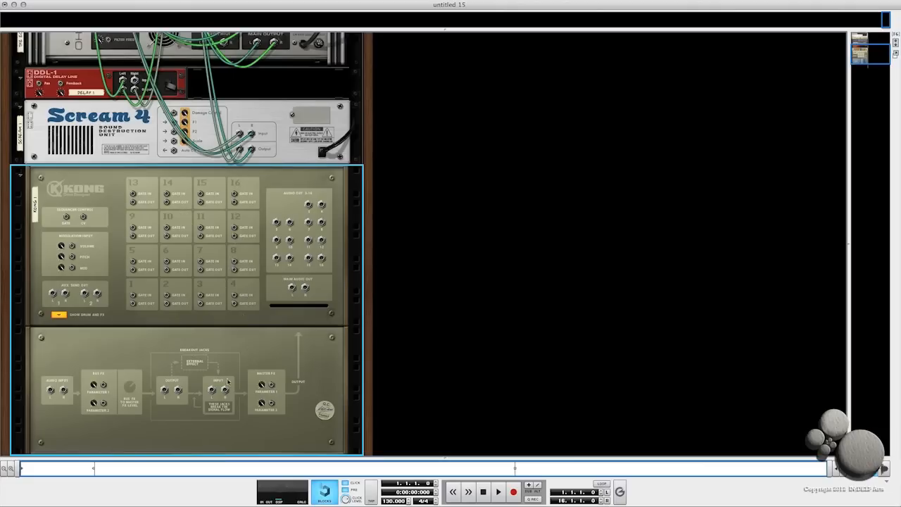
- Patch the Kong's external effect loop to a master section FX send and return, then hide the Drum and FX panel
{"action": "left_click_drag", "start_coordinate": [211, 391], "coordinate": [100, 124]}
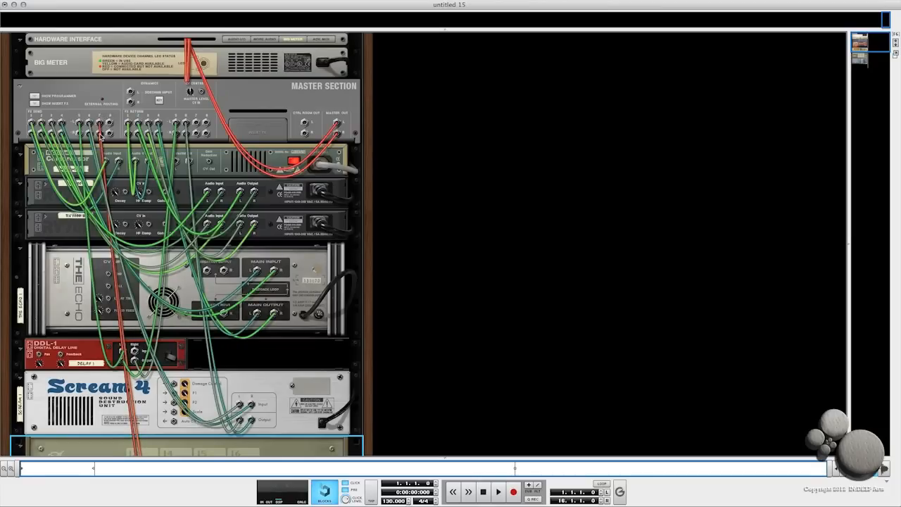
{"action": "left_click_drag", "start_coordinate": [195, 122], "coordinate": [165, 333]}
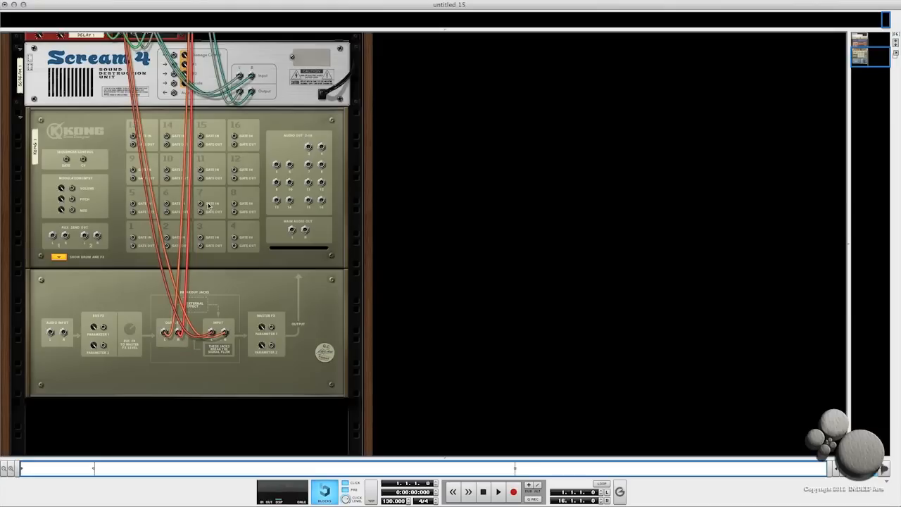
{"action": "left_click", "coordinate": [60, 257]}
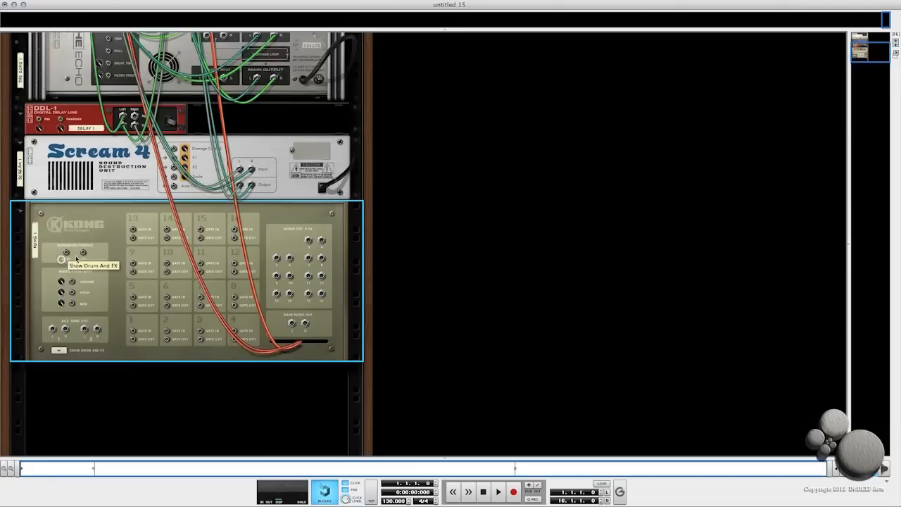
- Review the send effects' cabling to the master section on the back of the rack, then flip the rack to its front
{"action": "scroll", "coordinate": [164, 176], "scroll_direction": "up", "scroll_amount": 2}
{"action": "scroll", "coordinate": [164, 176], "scroll_direction": "up", "scroll_amount": 4}
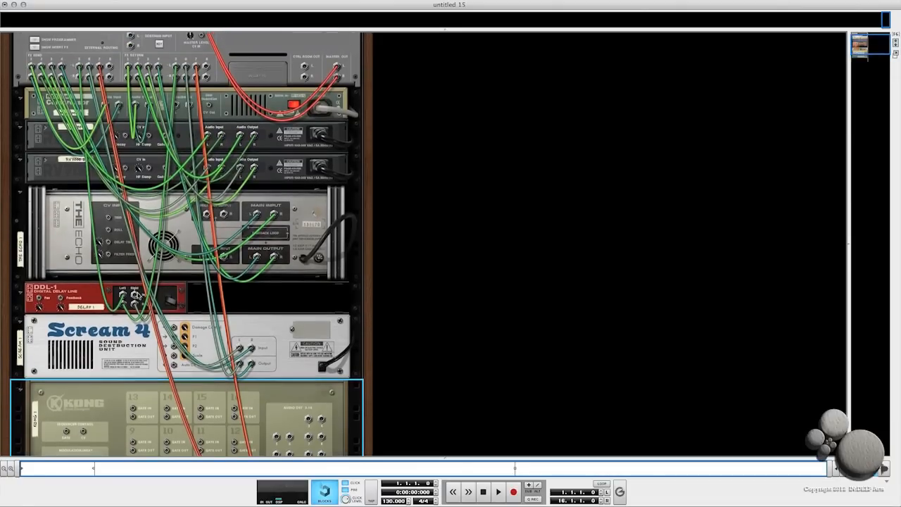
{"action": "left_click_drag", "start_coordinate": [139, 296], "coordinate": [79, 77]}
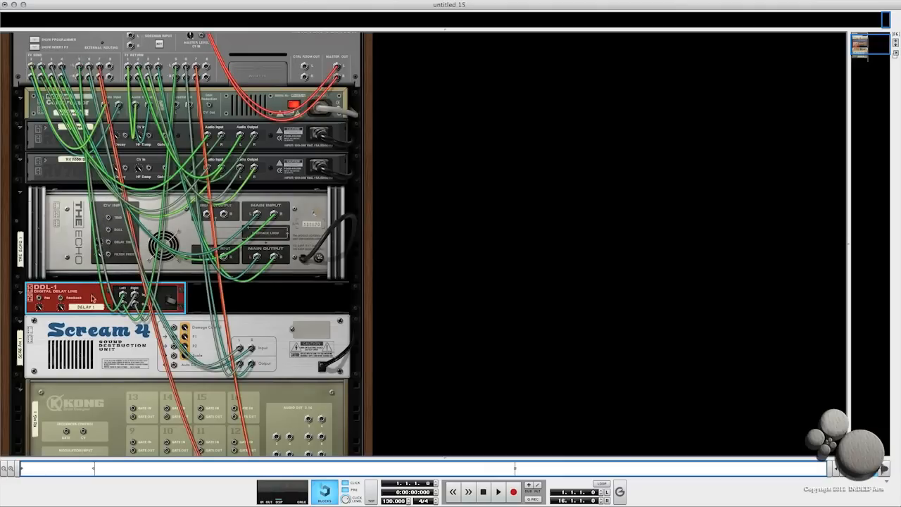
{"action": "key", "text": "Tab"}
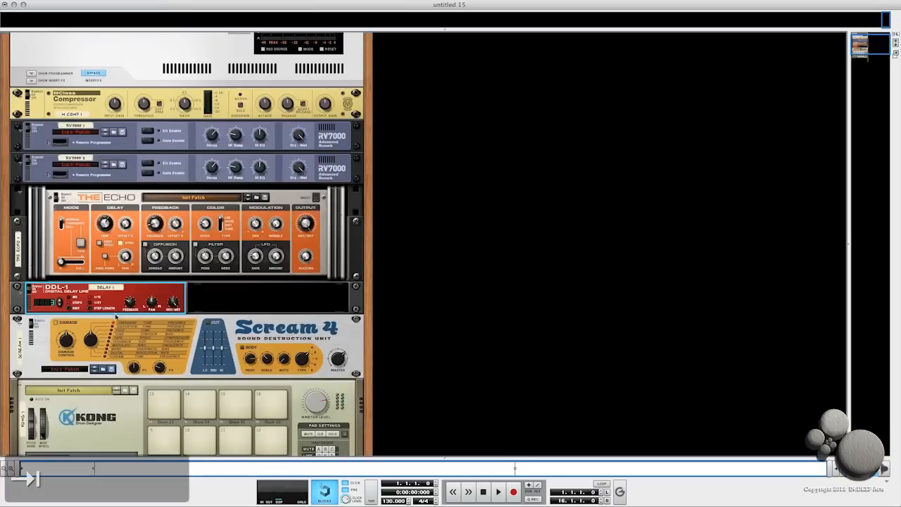
- Rename the master MClass Compressor as Parallel Comp
{"action": "scroll", "coordinate": [215, 205], "scroll_direction": "up", "scroll_amount": 2}
{"action": "scroll", "coordinate": [216, 204], "scroll_direction": "up", "scroll_amount": 2}
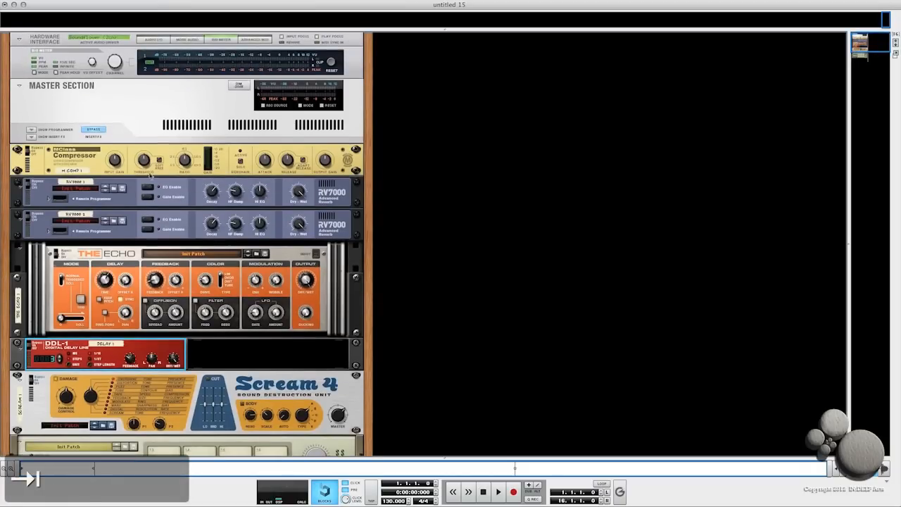
{"action": "double_click", "coordinate": [75, 171]}
{"action": "type", "text": "Parallel C"}
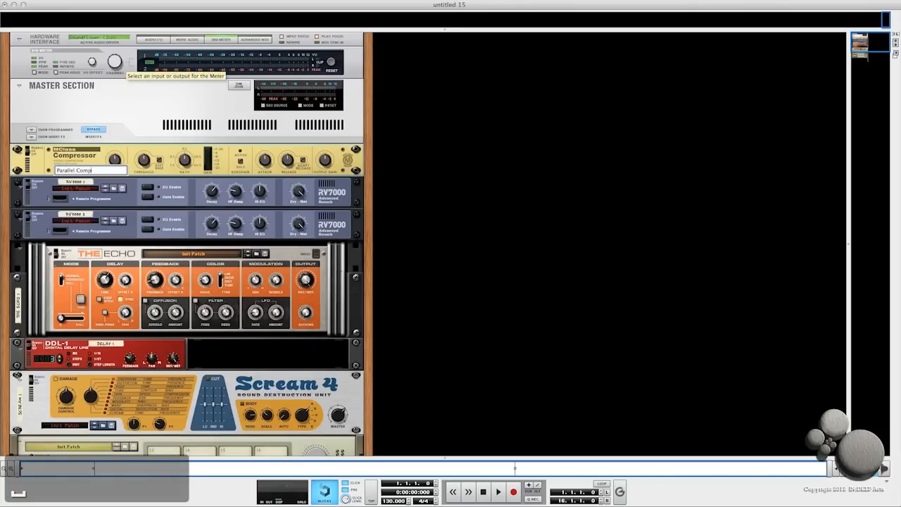
{"action": "type", "text": "omp"}
{"action": "key", "text": "Return"}
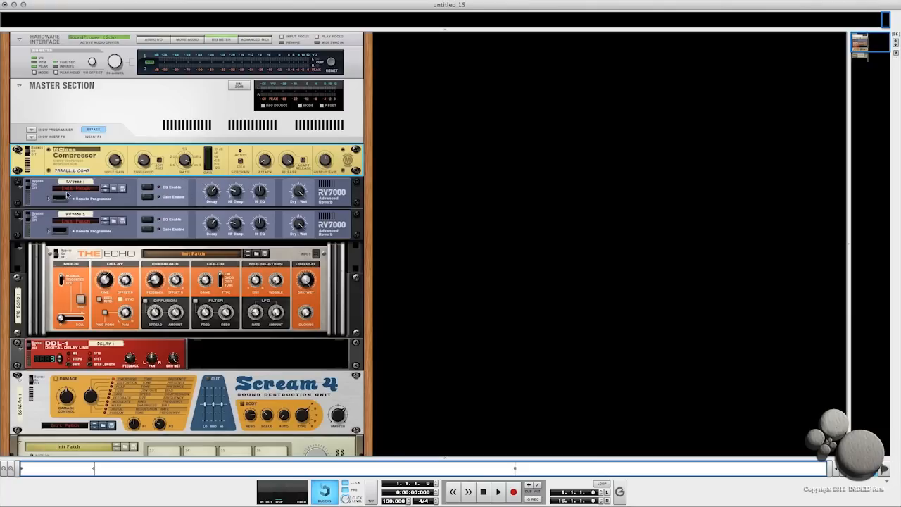
- Fold the compressor and rename the first RV7000 reverb as Plate
{"action": "left_click", "coordinate": [19, 153]}
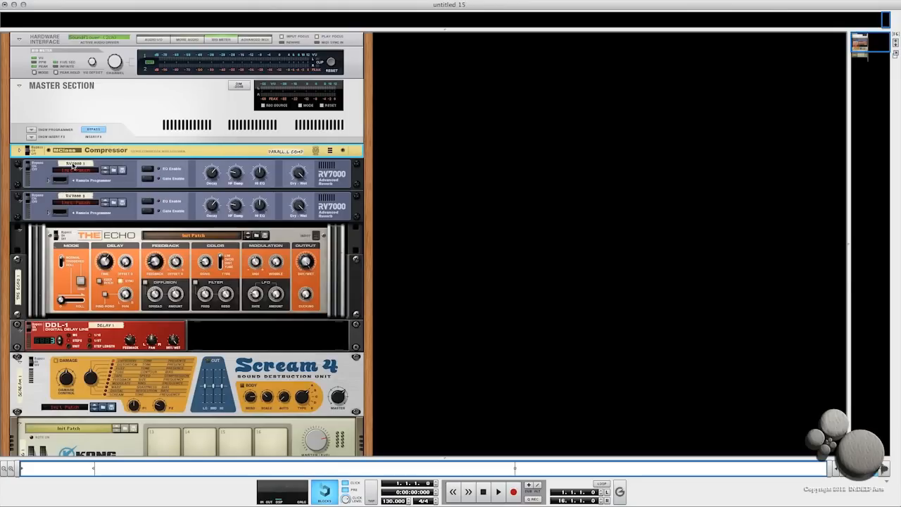
{"action": "double_click", "coordinate": [77, 163]}
{"action": "type", "text": "Pla"}
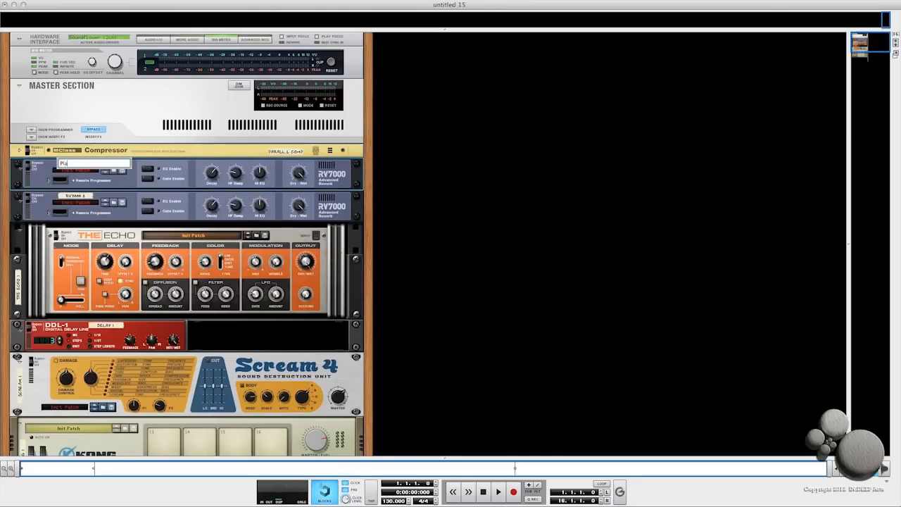
{"action": "type", "text": "te"}
{"action": "key", "text": "Return"}
- Rename the second RV7000 reverb as Room
{"action": "double_click", "coordinate": [77, 196]}
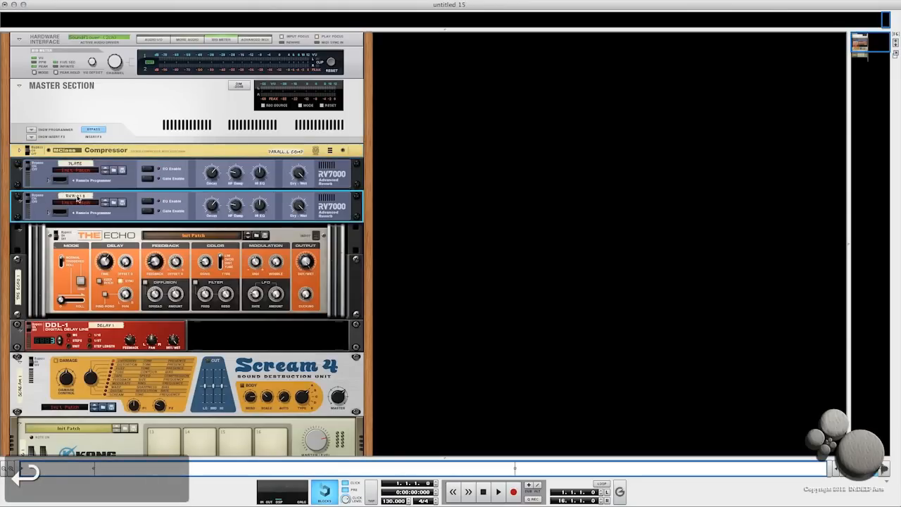
{"action": "type", "text": "Room"}
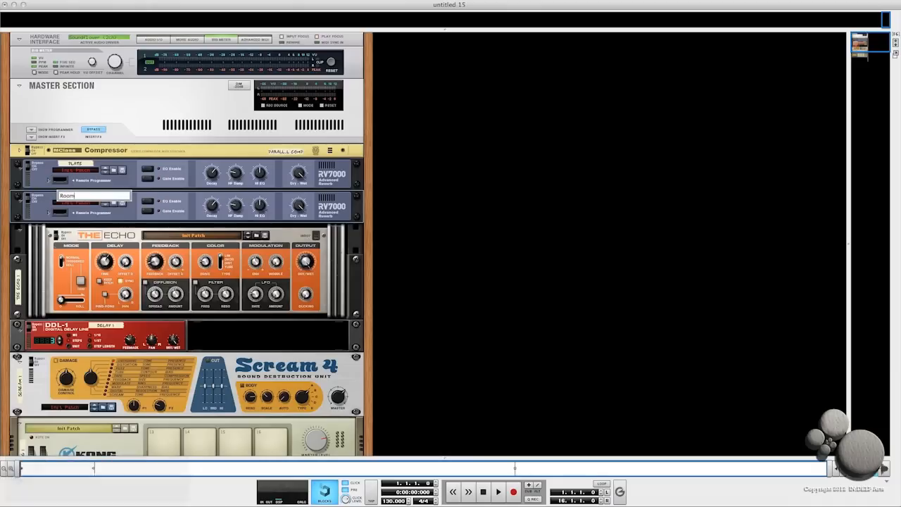
{"action": "key", "text": "Return"}
- Load the ALL 1st Plate patch into the Plate reverb and the ALL 1st Room patch into the Room reverb
{"action": "left_click", "coordinate": [114, 171]}
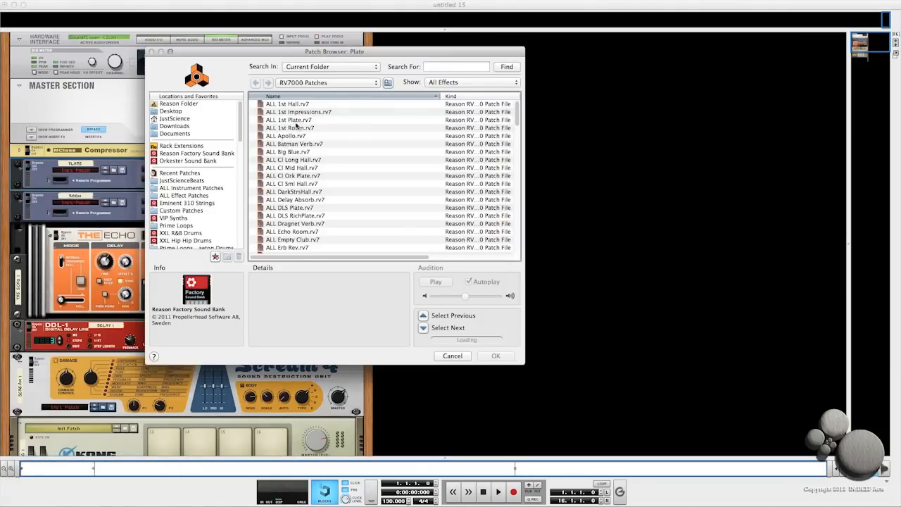
{"action": "double_click", "coordinate": [294, 121]}
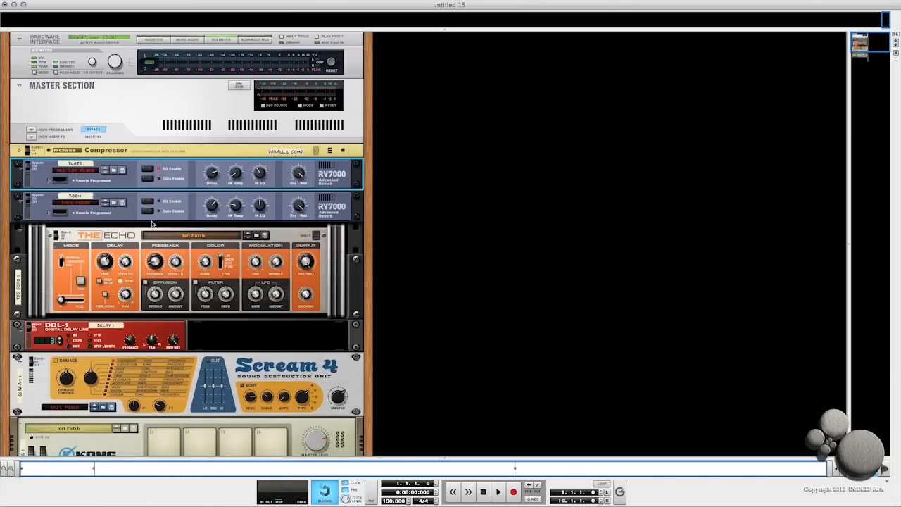
{"action": "left_click", "coordinate": [113, 203]}
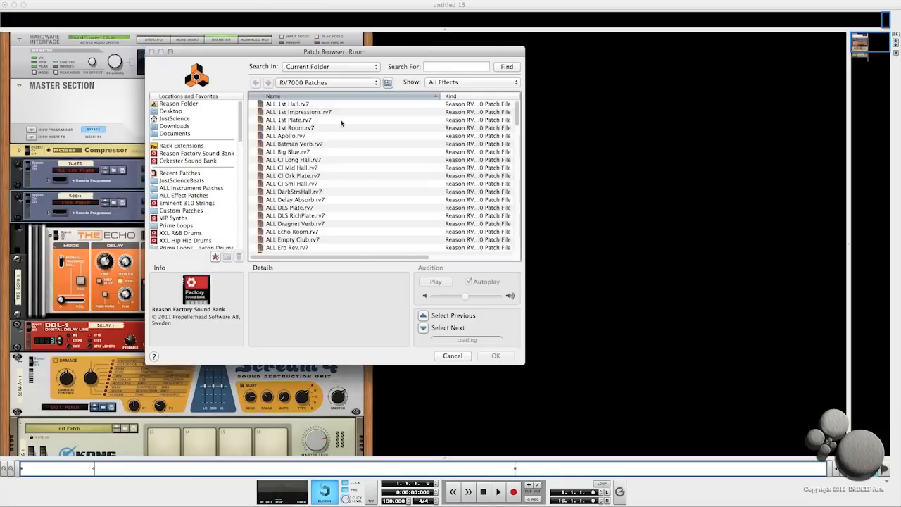
{"action": "double_click", "coordinate": [296, 128]}
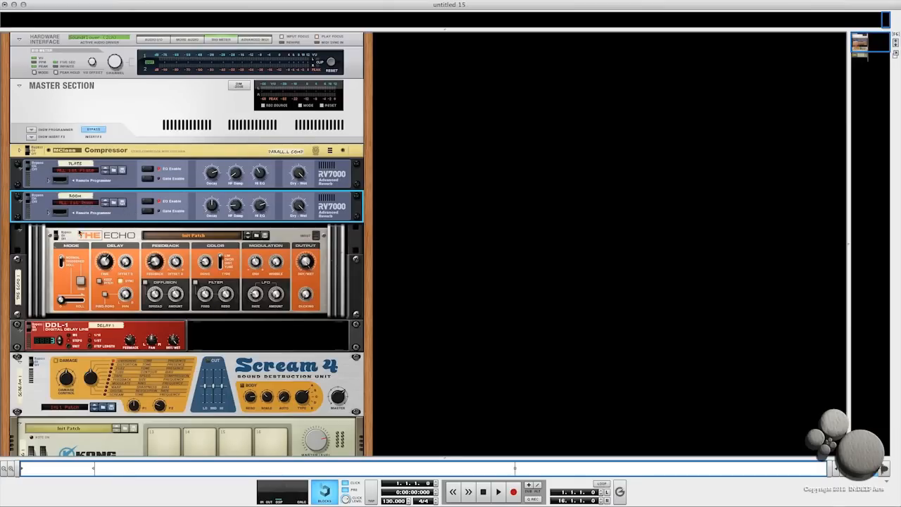
- Fold both reverbs and rename The Echo device as Echo
{"action": "left_click", "coordinate": [19, 165]}
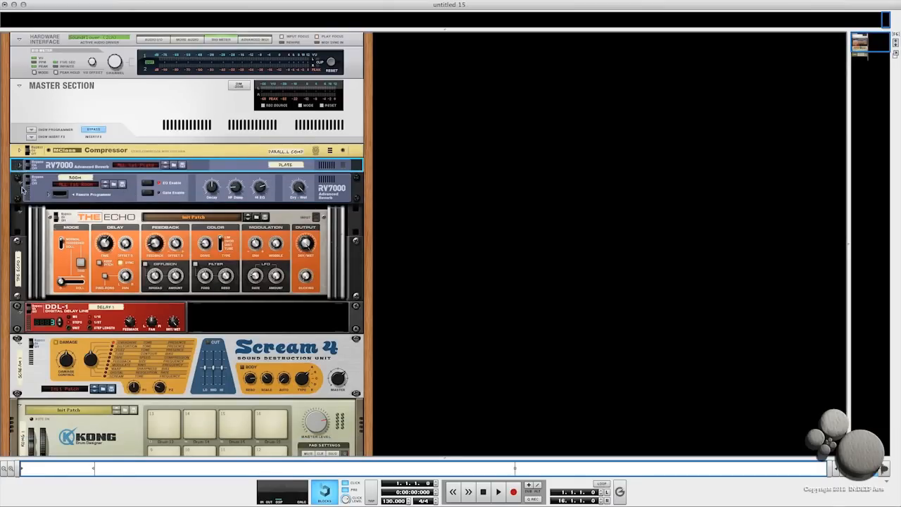
{"action": "left_click", "coordinate": [20, 182]}
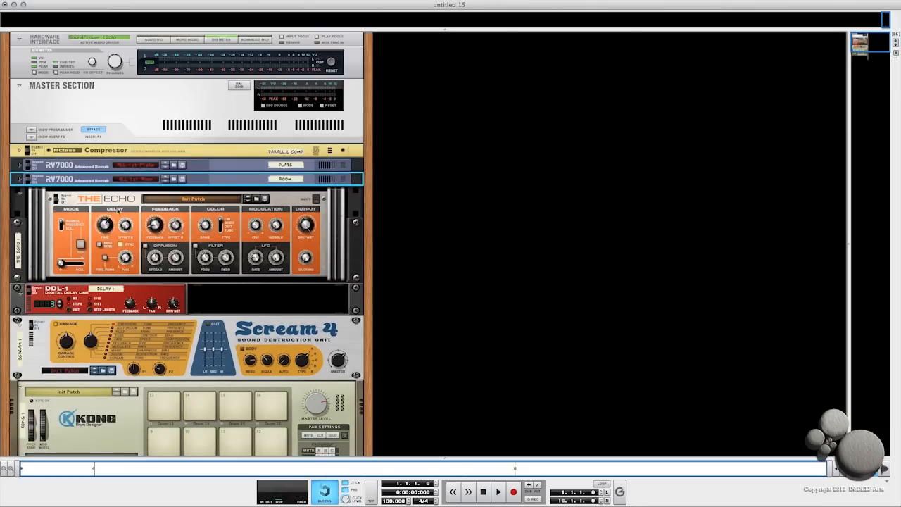
{"action": "left_click", "coordinate": [131, 201]}
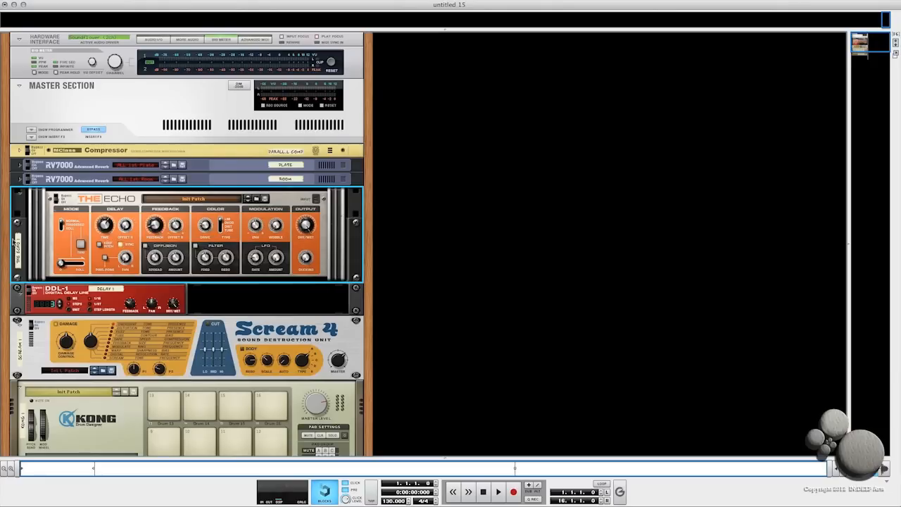
{"action": "double_click", "coordinate": [19, 257]}
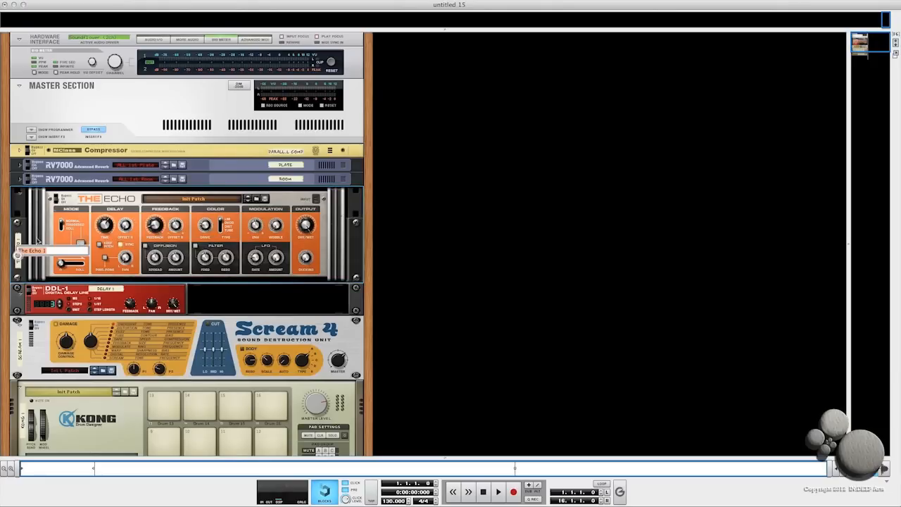
{"action": "key", "text": "BackSpace"}
{"action": "type", "text": "Echo"}
{"action": "key", "text": "Return"}
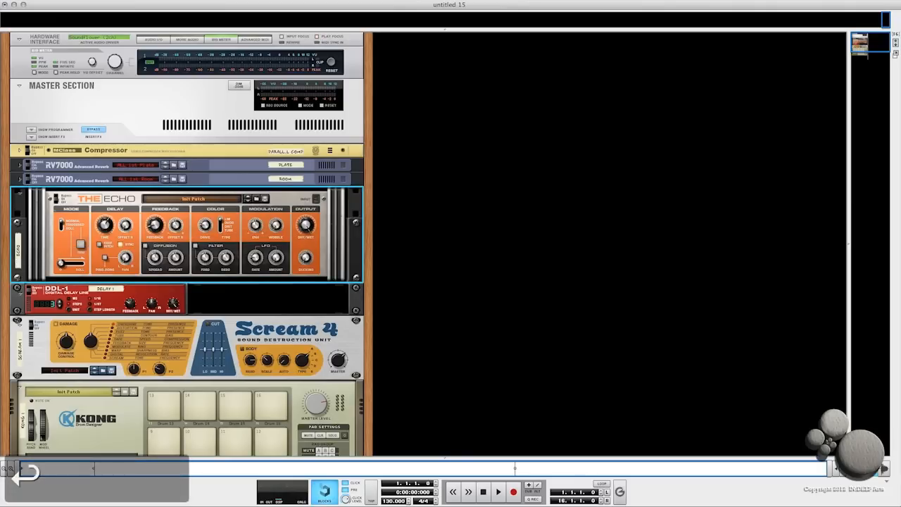
- Fold the Echo, rename the DDL-1 as 3/16 Delay, and fold the delay
{"action": "left_click", "coordinate": [20, 197]}
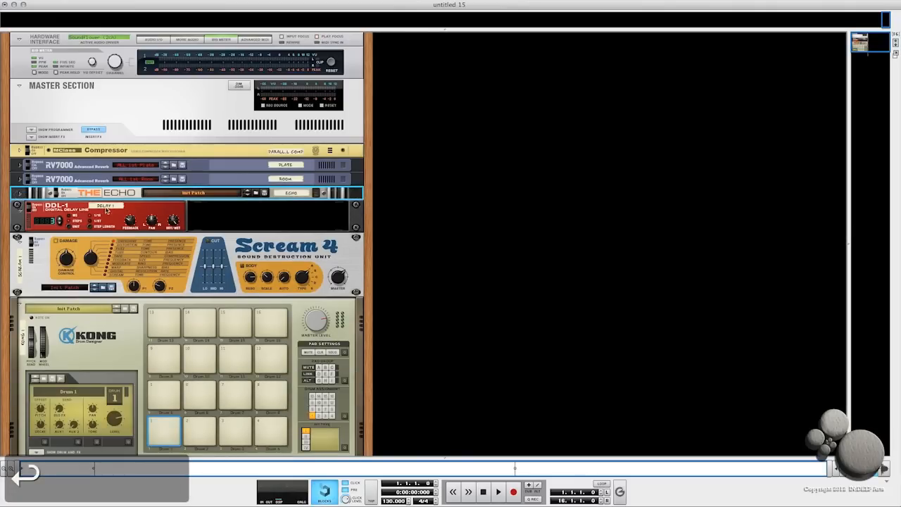
{"action": "double_click", "coordinate": [105, 208]}
{"action": "type", "text": "3/16"}
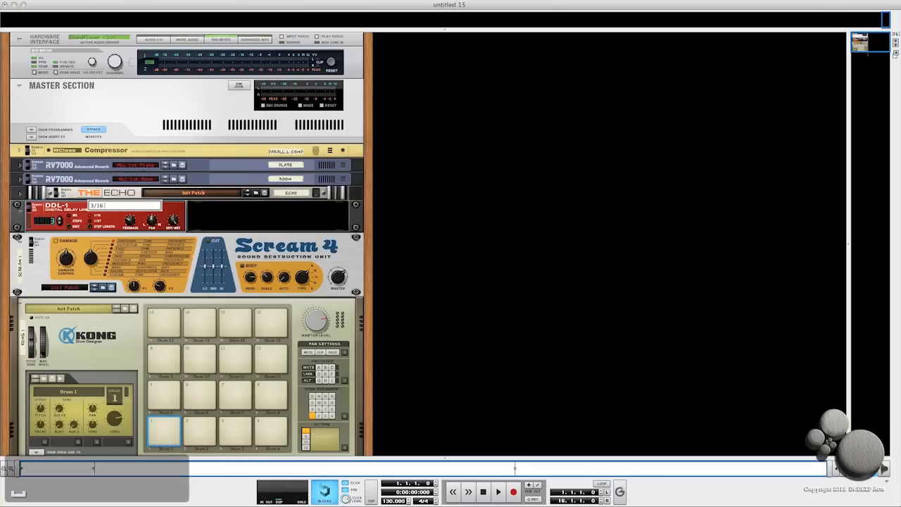
{"action": "type", "text": " Delay"}
{"action": "key", "text": "Return"}
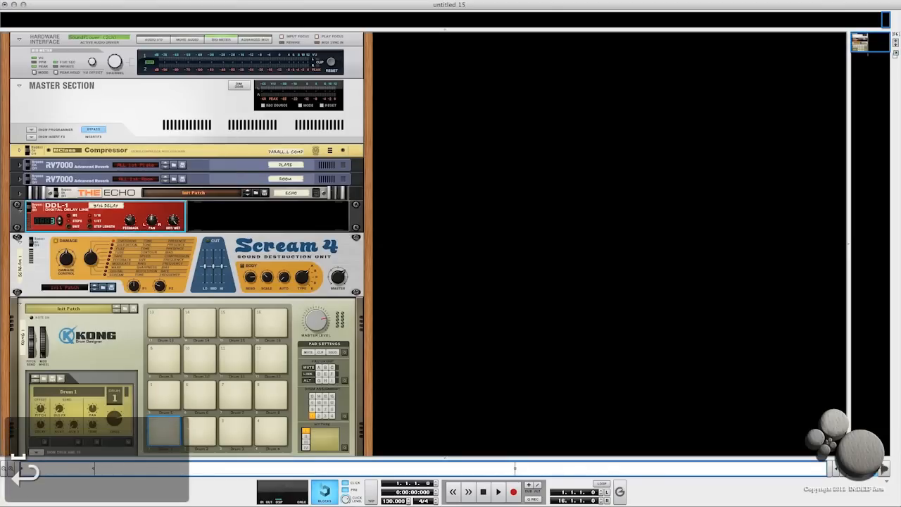
{"action": "left_click", "coordinate": [17, 205]}
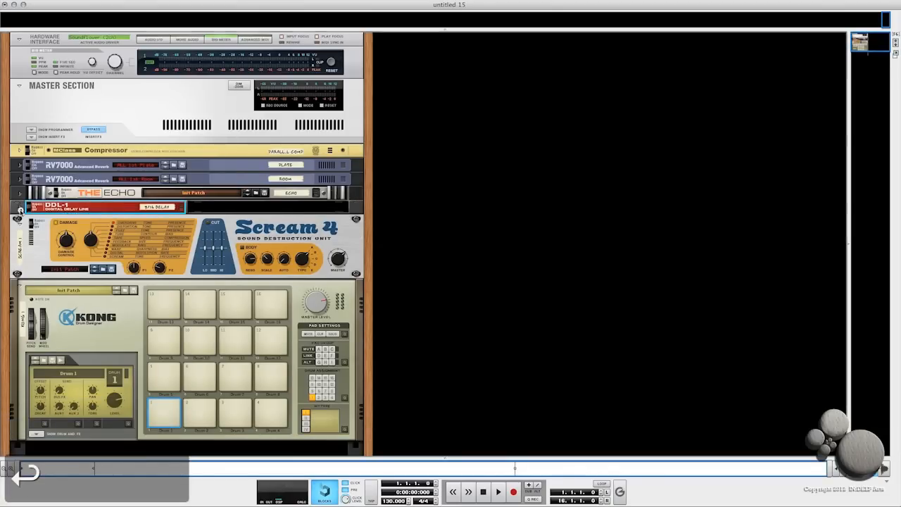
- Rename the Scream 4 as Tape Saturation and raise its P1 knob to 113 and its P2 knob
{"action": "double_click", "coordinate": [22, 255]}
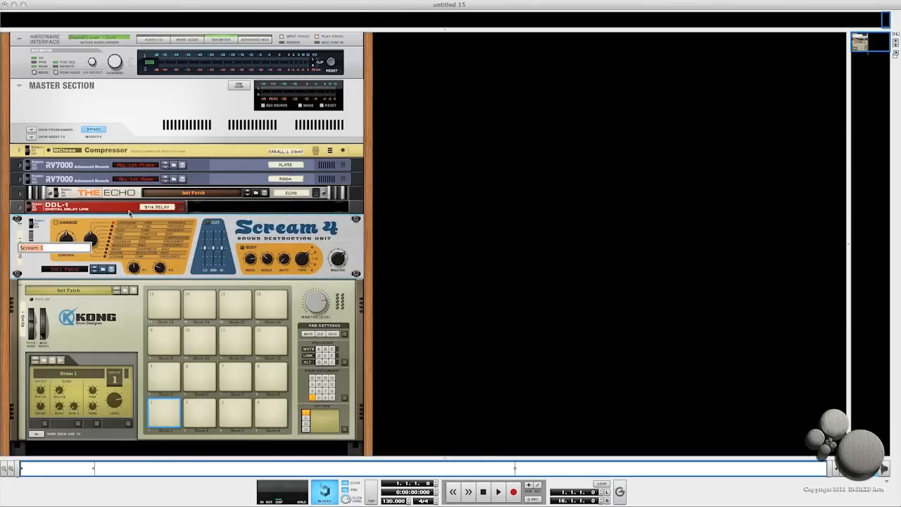
{"action": "type", "text": "Tape Saturatio"}
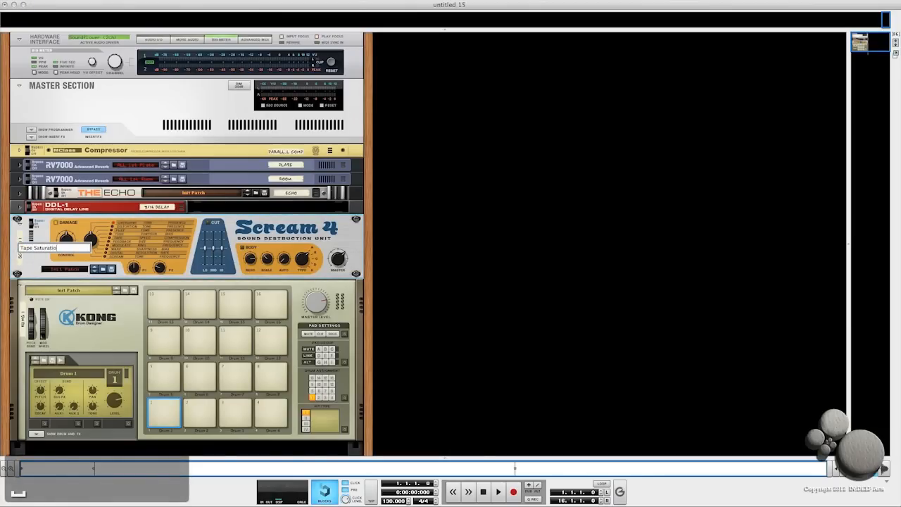
{"action": "left_click", "coordinate": [90, 241]}
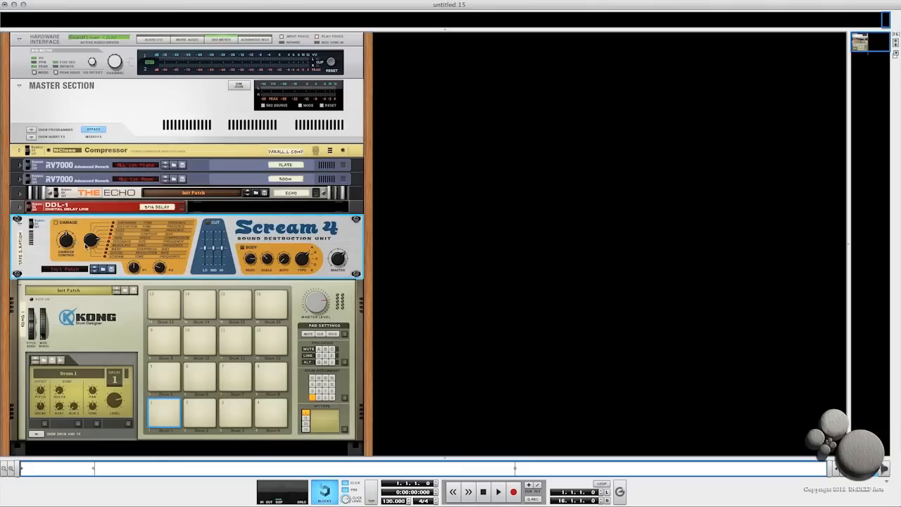
{"action": "left_click_drag", "start_coordinate": [135, 271], "coordinate": [134, 224]}
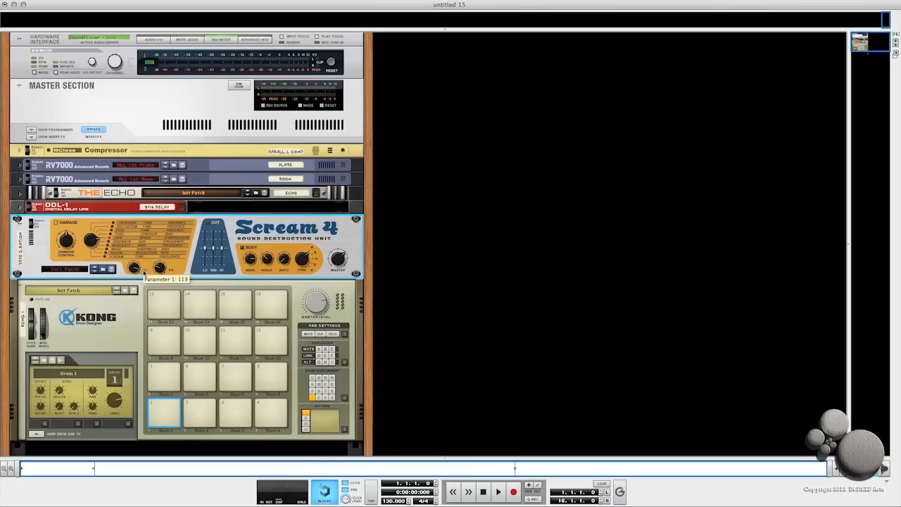
{"action": "left_click_drag", "start_coordinate": [162, 270], "coordinate": [172, 245]}
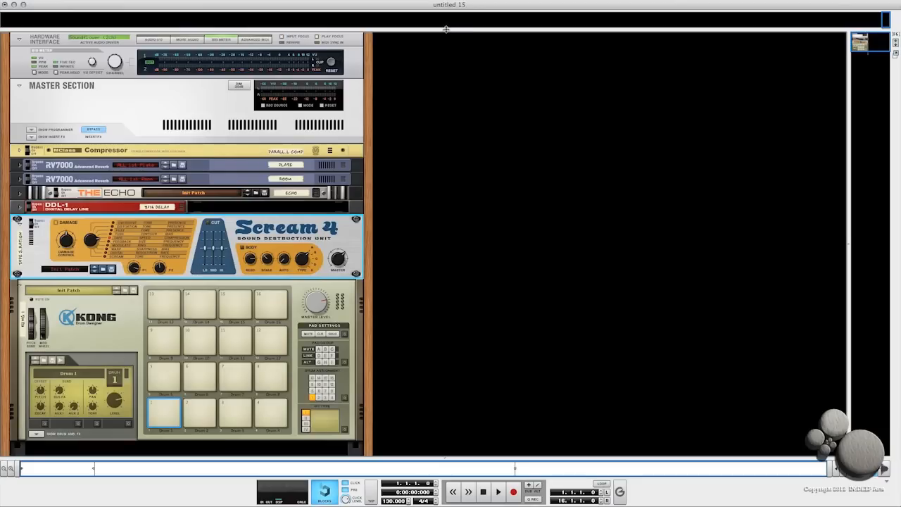
- Review the FX return names in the mixer, then fold the Tape Saturation device
{"action": "left_click_drag", "start_coordinate": [446, 31], "coordinate": [445, 229]}
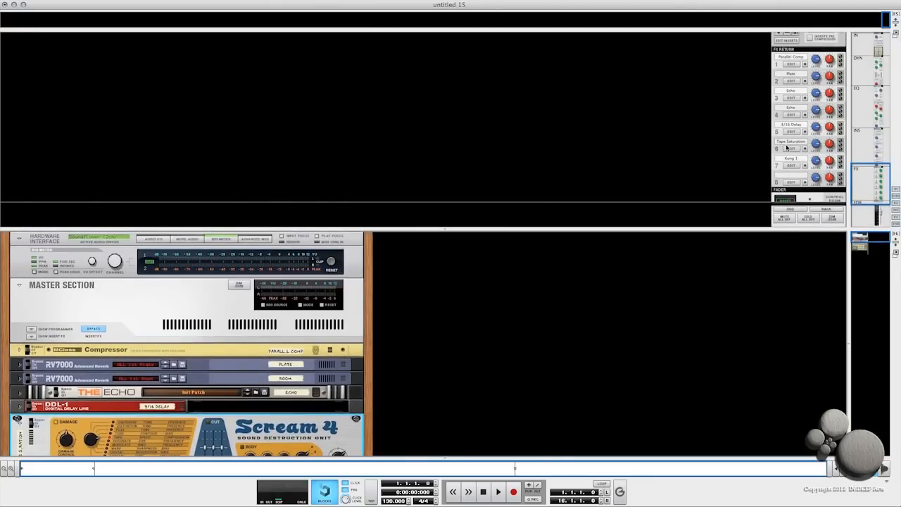
{"action": "left_click_drag", "start_coordinate": [445, 228], "coordinate": [452, 47]}
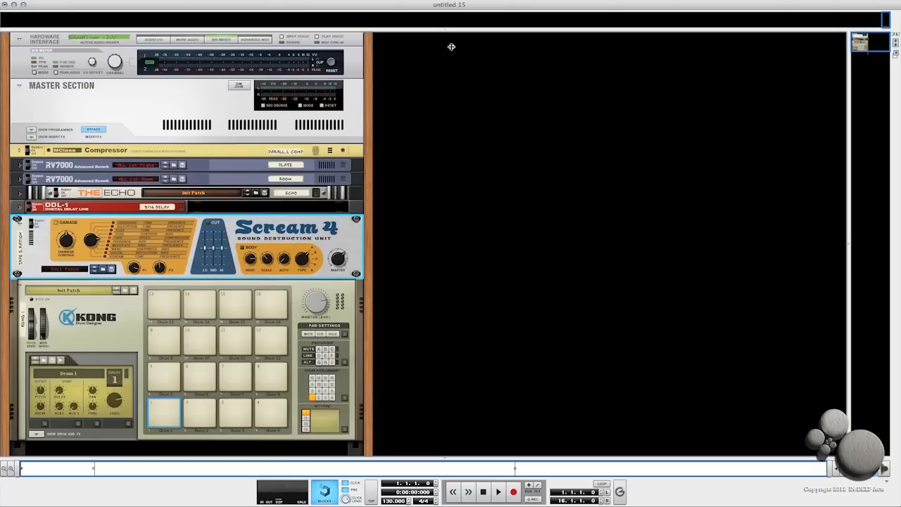
{"action": "left_click", "coordinate": [18, 220]}
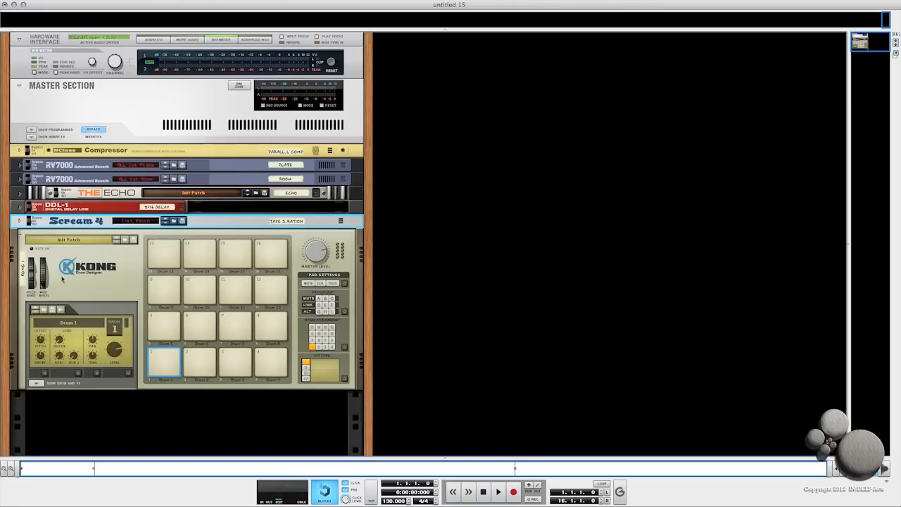
- Load a Tape Echo into the Kong's Master FX slot and hide its Drum and FX panel
{"action": "left_click", "coordinate": [35, 384]}
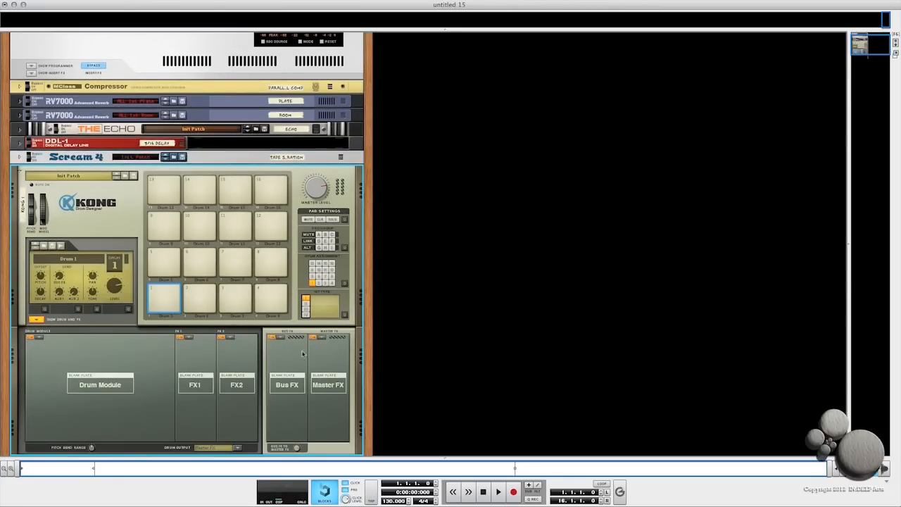
{"action": "left_click", "coordinate": [323, 339]}
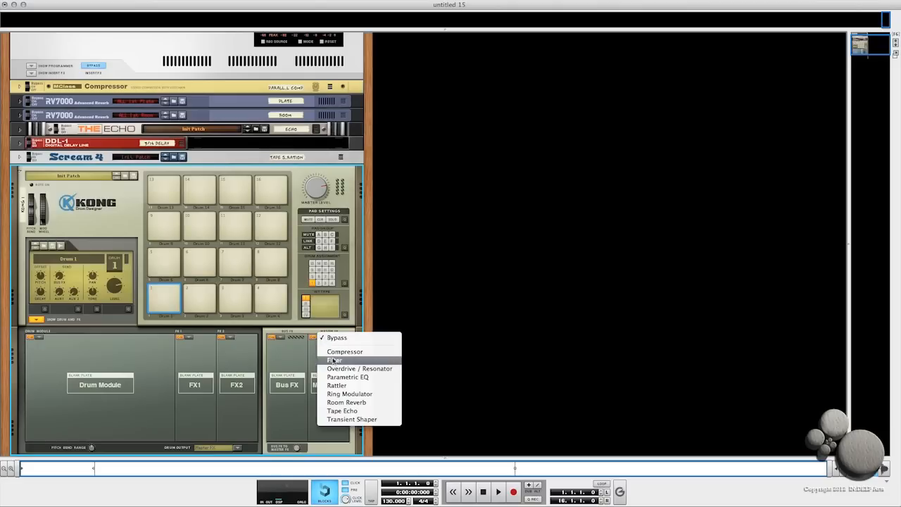
{"action": "left_click", "coordinate": [340, 411]}
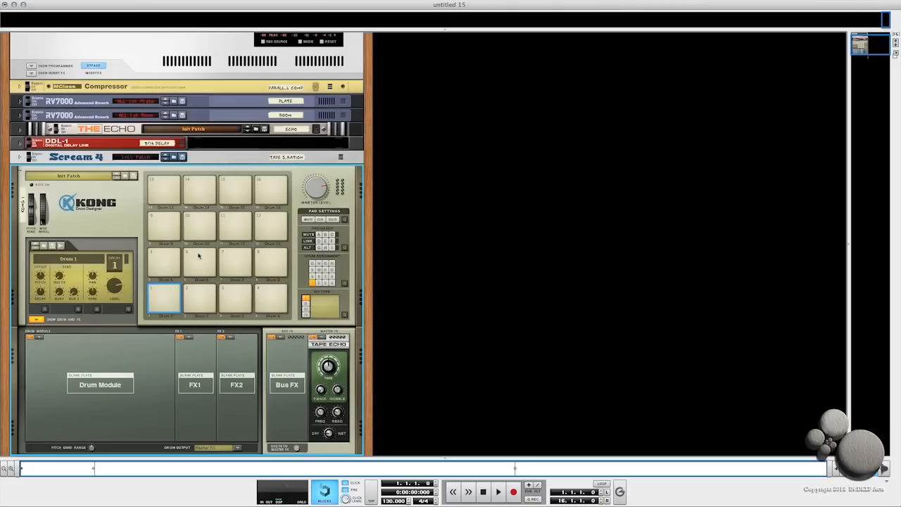
{"action": "left_click", "coordinate": [36, 321]}
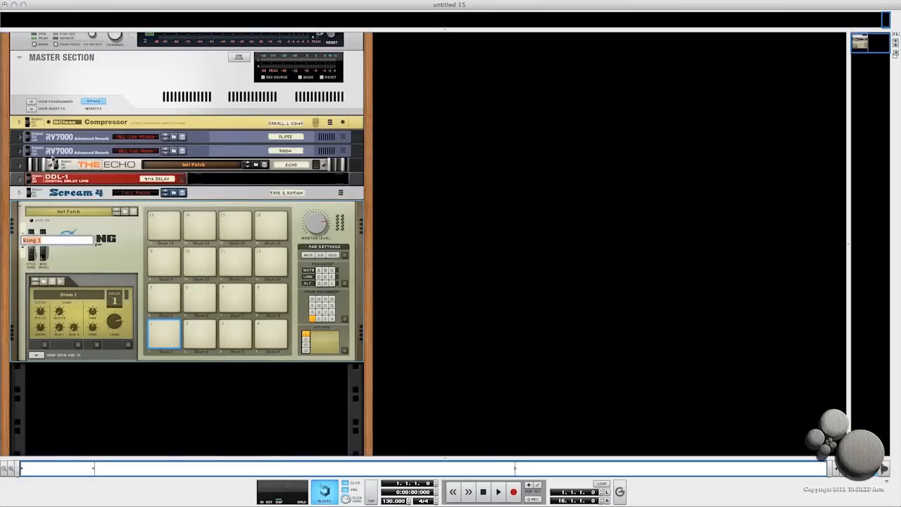
- Rename the Kong as Tape Echo and fold the device
{"action": "type", "text": "Tape Ec"}
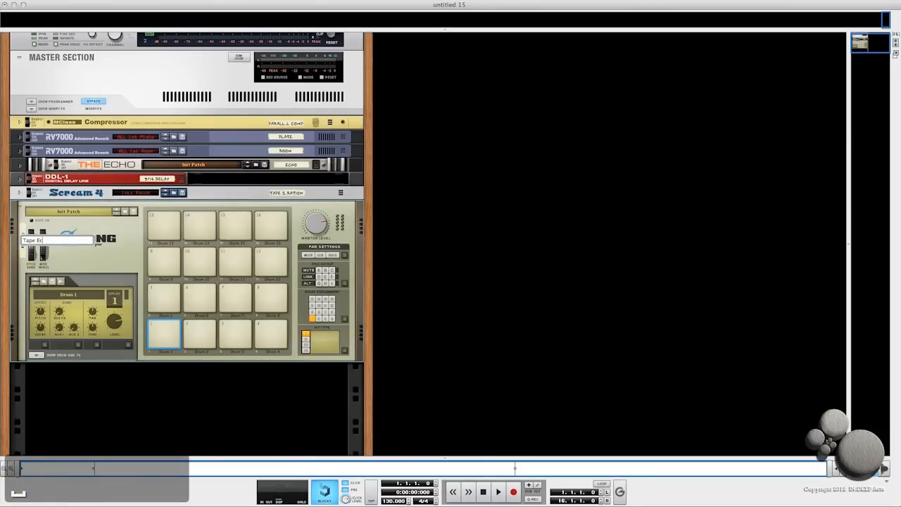
{"action": "type", "text": "ho"}
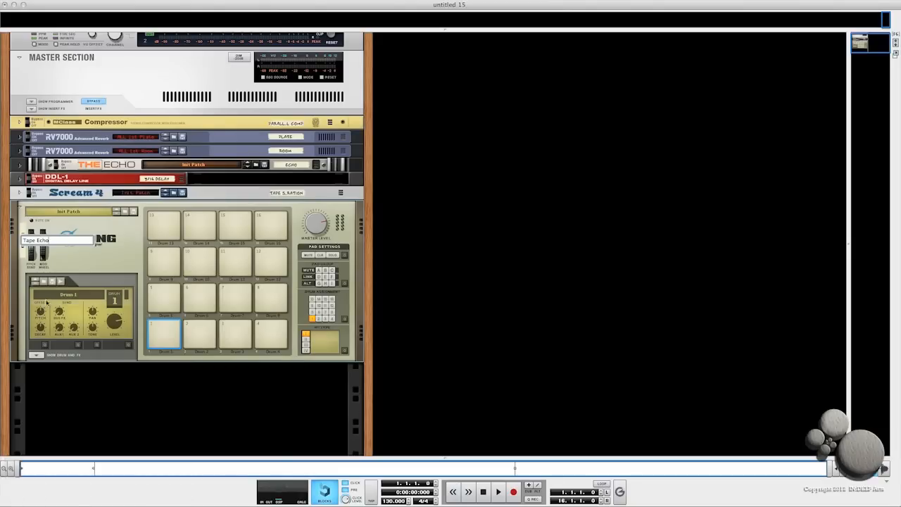
{"action": "key", "text": "Return"}
{"action": "left_click", "coordinate": [20, 207]}
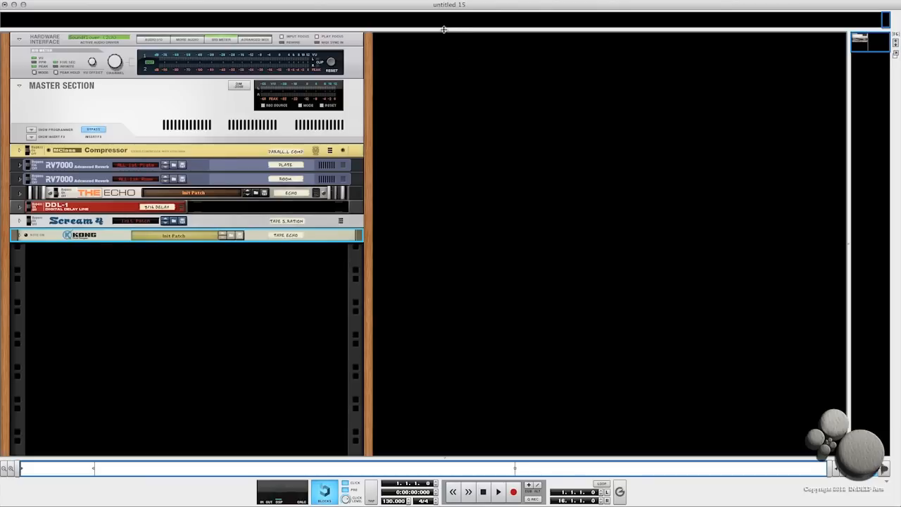
- Create the peff-midside+varimu A combinator from the Custom Patches FX Combinators Mastering folder
{"action": "left_click_drag", "start_coordinate": [444, 30], "coordinate": [456, 201]}
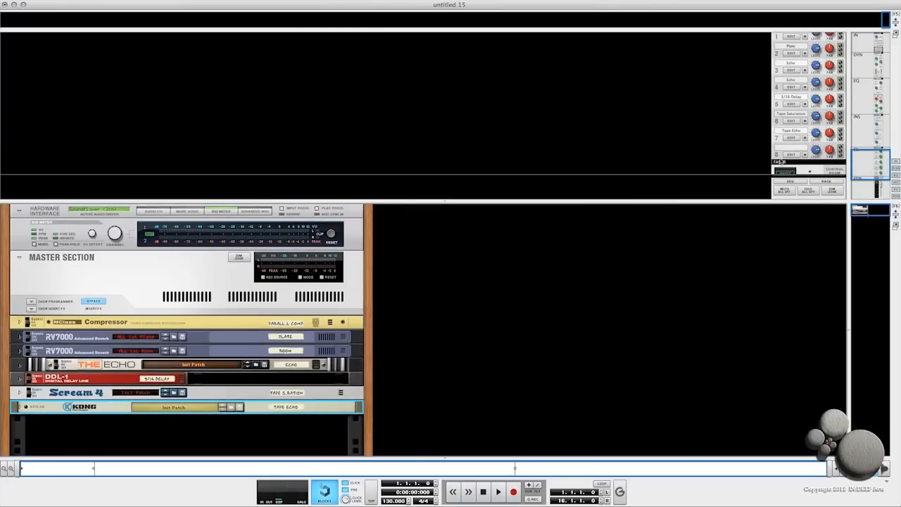
{"action": "left_click_drag", "start_coordinate": [444, 200], "coordinate": [438, 138]}
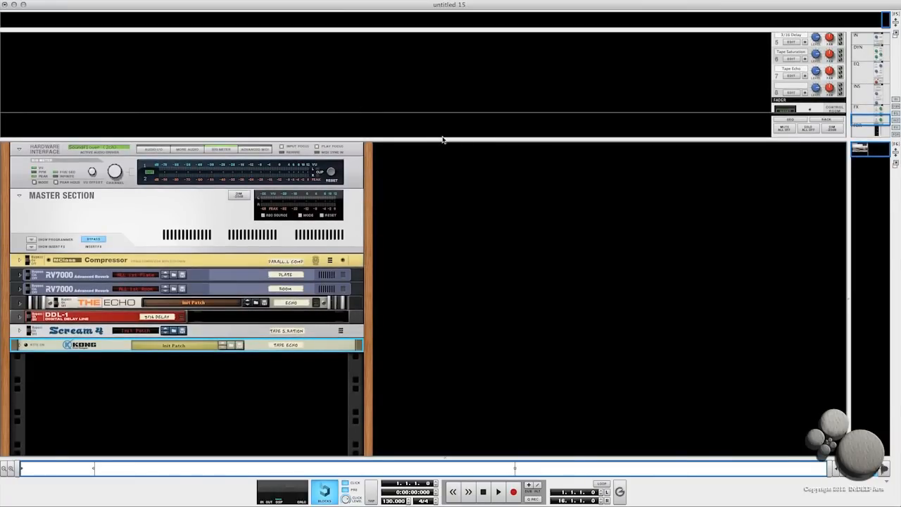
{"action": "left_click_drag", "start_coordinate": [444, 140], "coordinate": [439, 84]}
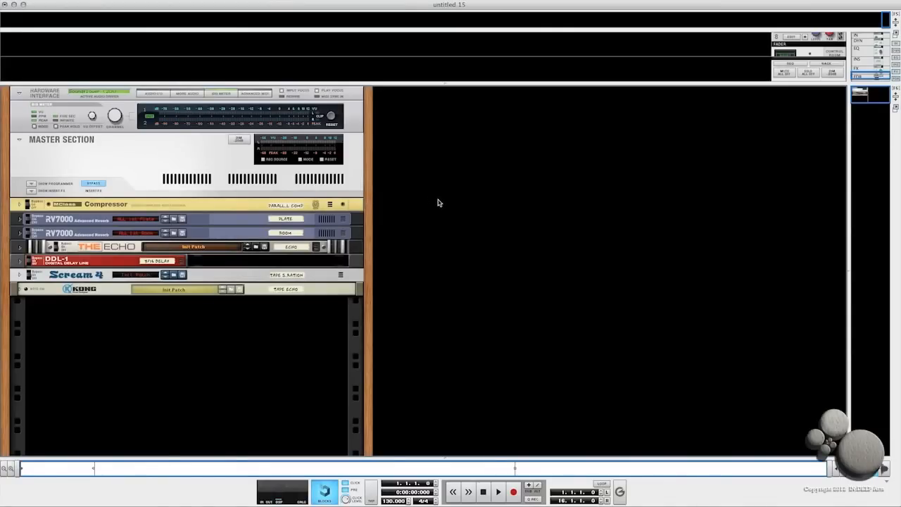
{"action": "right_click", "coordinate": [427, 185]}
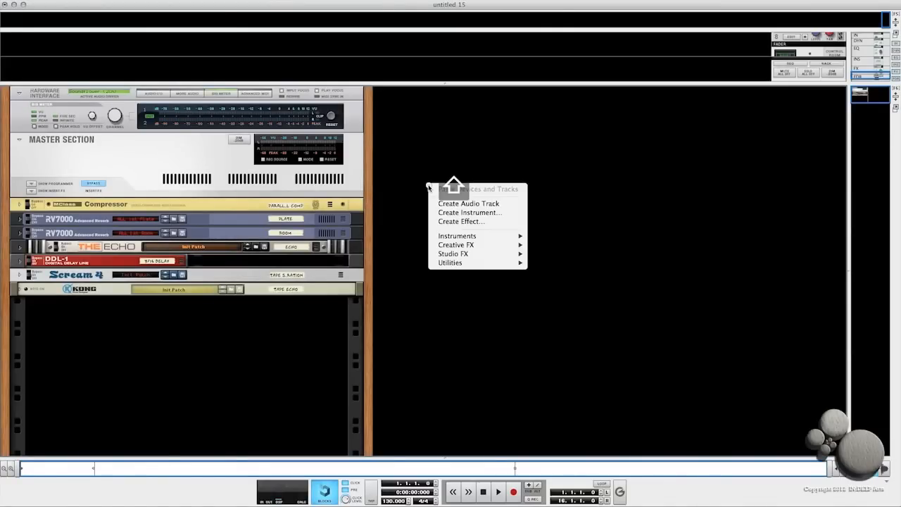
{"action": "left_click", "coordinate": [443, 221]}
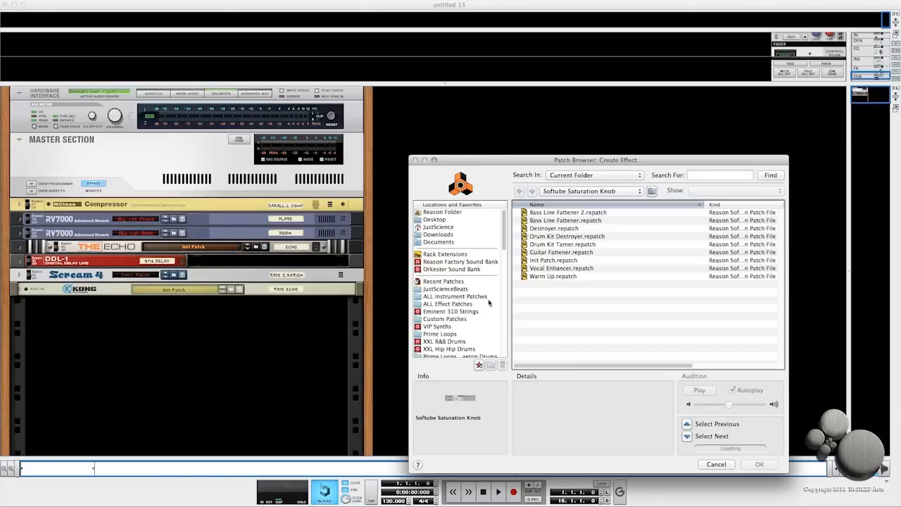
{"action": "left_click", "coordinate": [440, 320]}
{"action": "left_click", "coordinate": [525, 254]}
{"action": "double_click", "coordinate": [526, 253]}
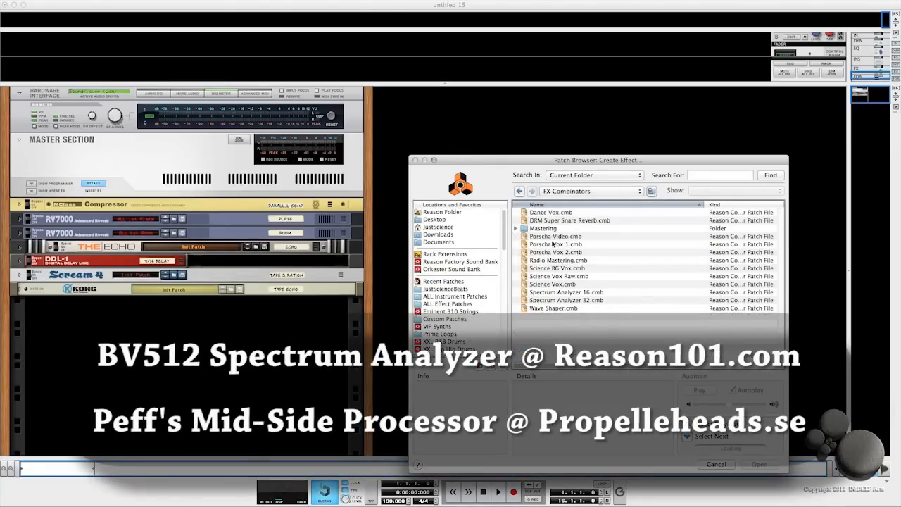
{"action": "double_click", "coordinate": [526, 230]}
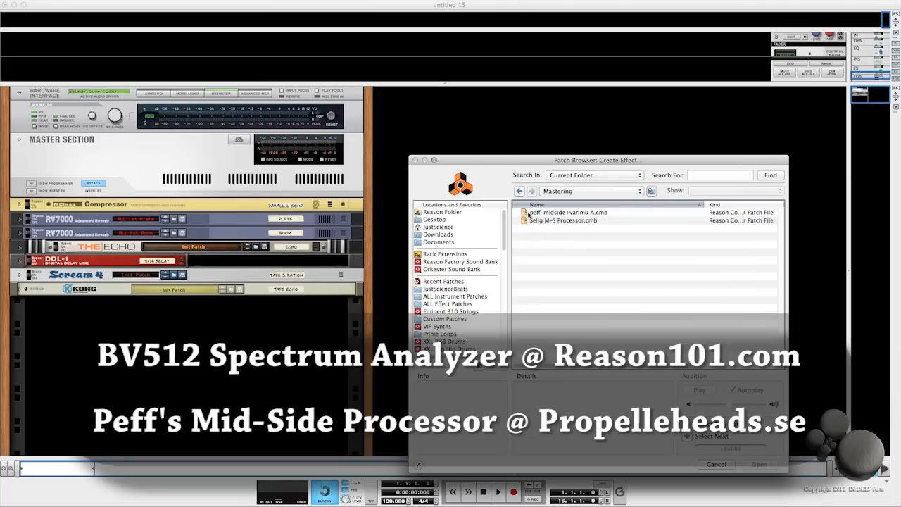
{"action": "left_click", "coordinate": [525, 212]}
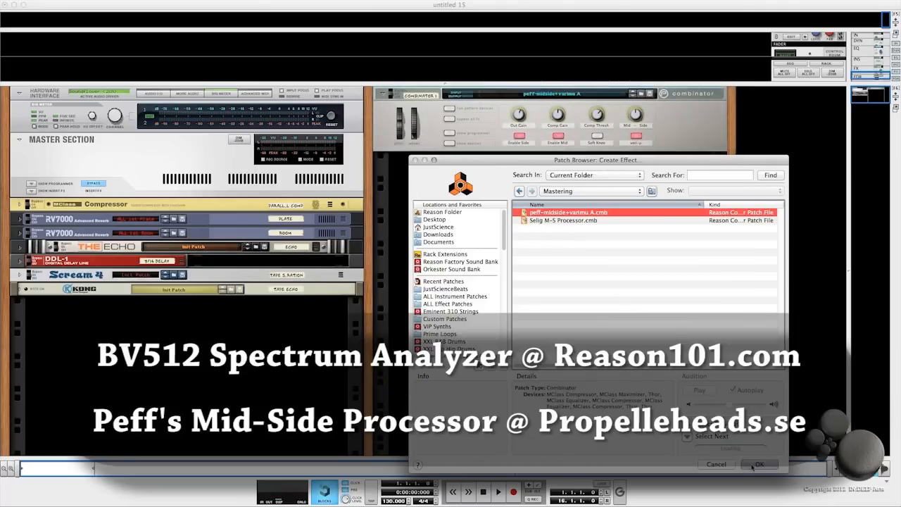
{"action": "left_click", "coordinate": [759, 464]}
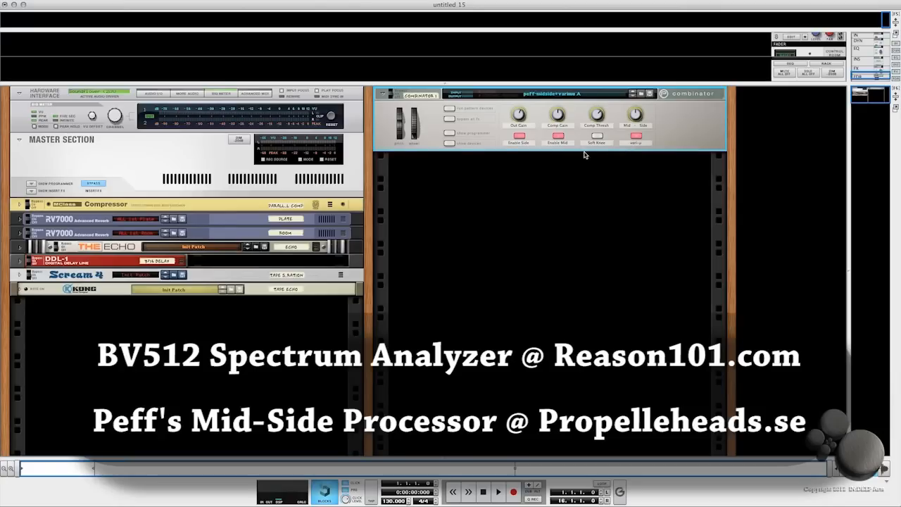
- Expand and collapse the combinator's device list and adjust its Mid - Side knob
{"action": "left_click", "coordinate": [449, 143]}
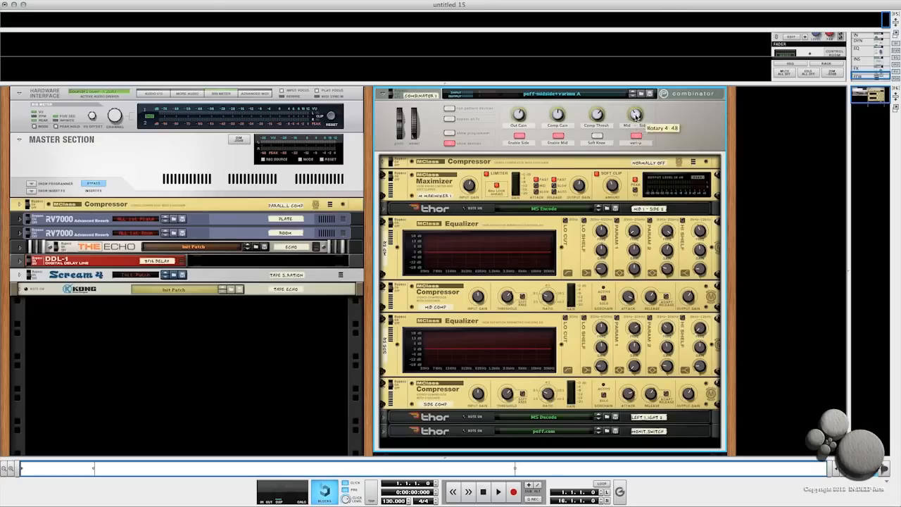
{"action": "left_click_drag", "start_coordinate": [642, 86], "coordinate": [633, 115]}
{"action": "left_click", "coordinate": [449, 143]}
{"action": "left_click_drag", "start_coordinate": [636, 116], "coordinate": [643, 80]}
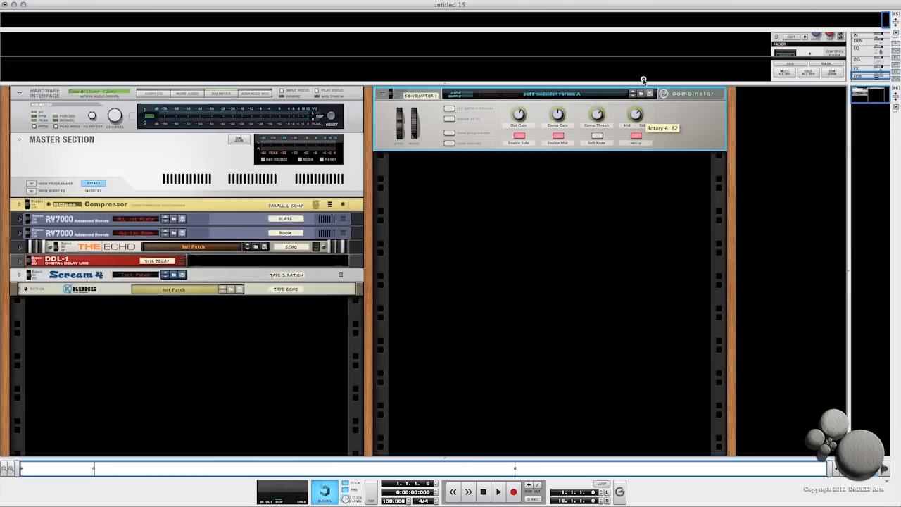
{"action": "left_click_drag", "start_coordinate": [643, 82], "coordinate": [664, 99]}
- Add an MClass Equalizer below the mid-side combinator
{"action": "right_click", "coordinate": [678, 145]}
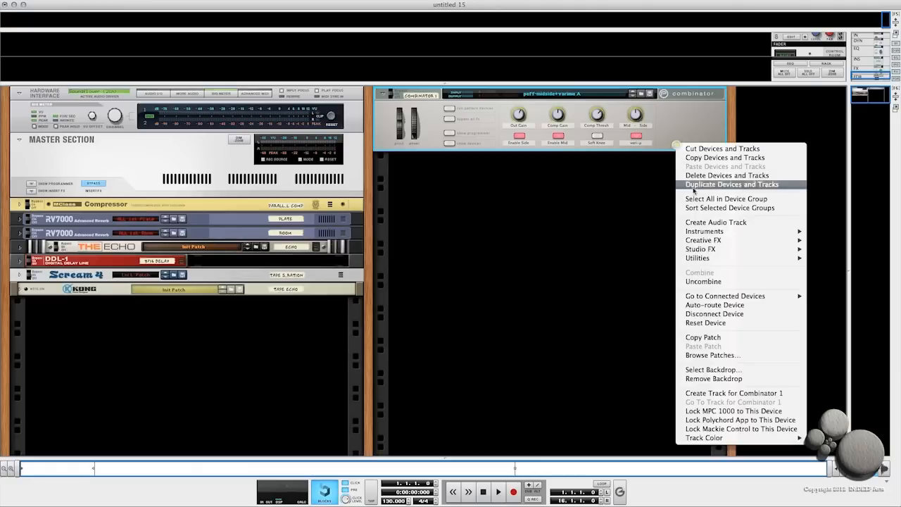
{"action": "mouse_move", "coordinate": [697, 250]}
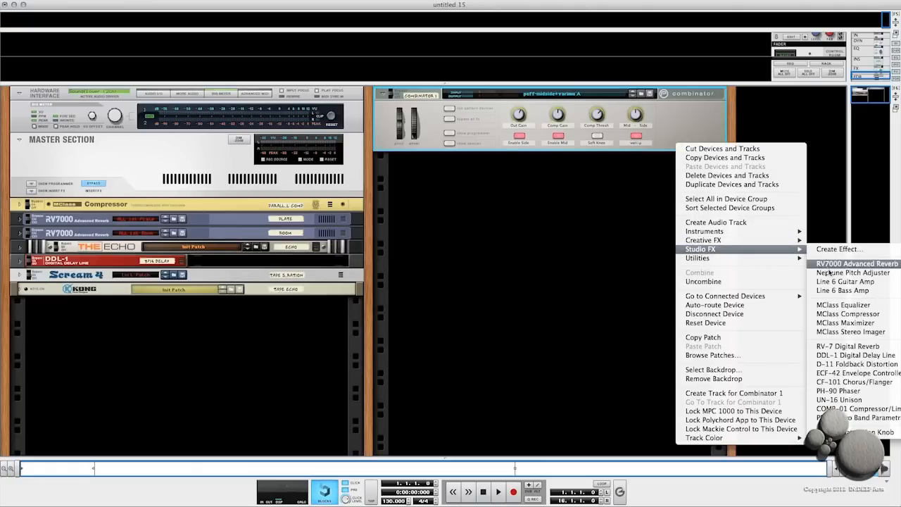
{"action": "left_click", "coordinate": [835, 307]}
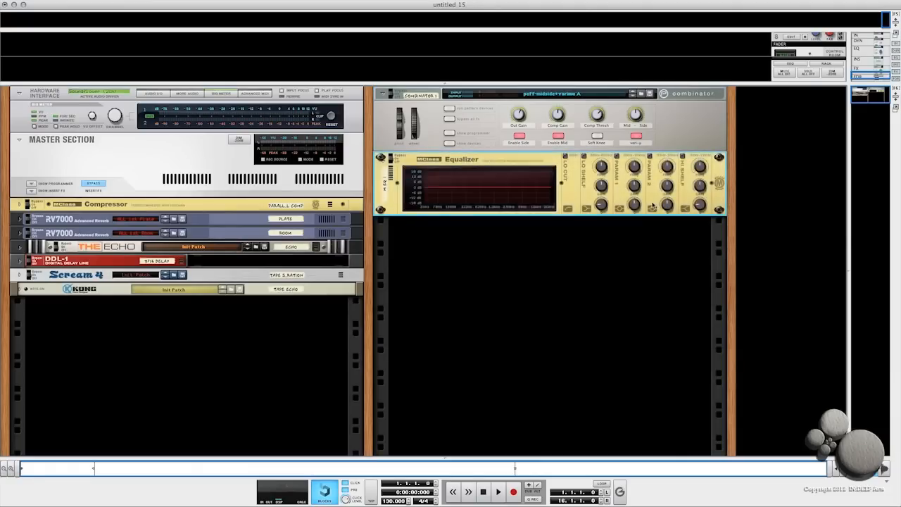
- Add a Softube Saturation Knob below the MClass Equalizer
{"action": "right_click", "coordinate": [654, 205]}
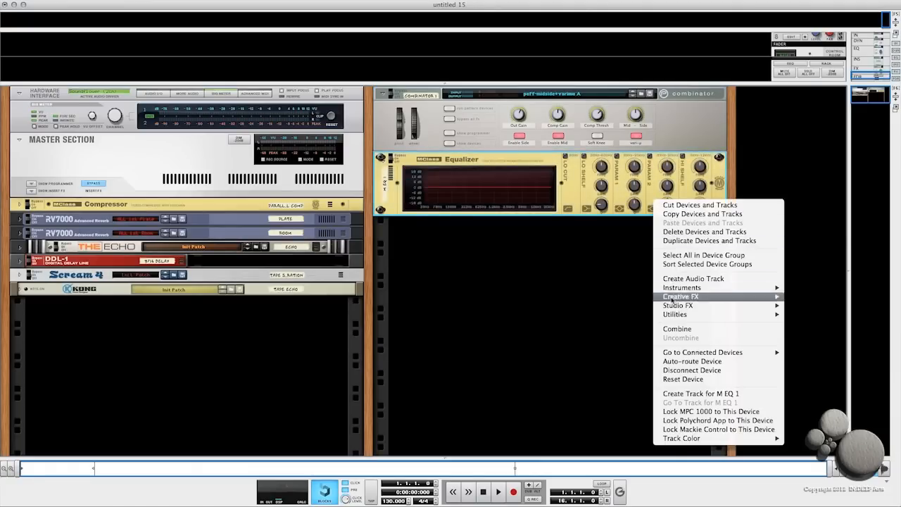
{"action": "mouse_move", "coordinate": [676, 306]}
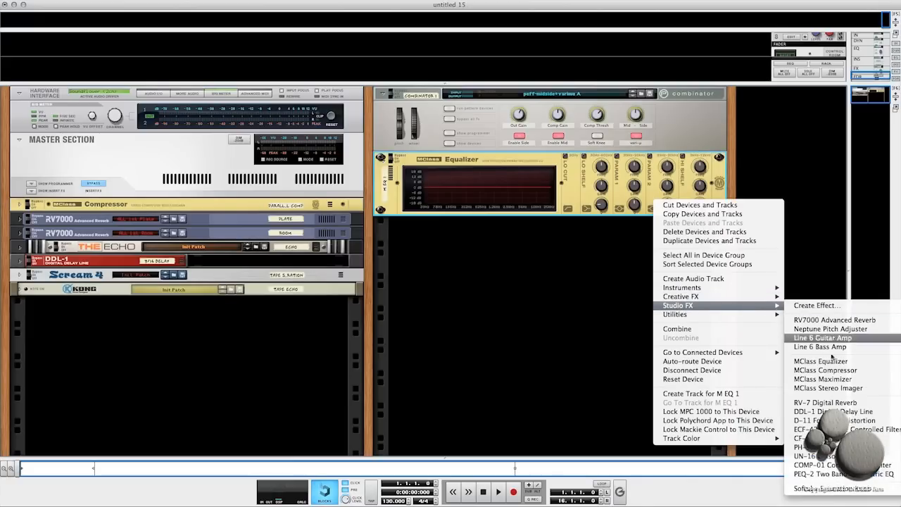
{"action": "left_click", "coordinate": [844, 490]}
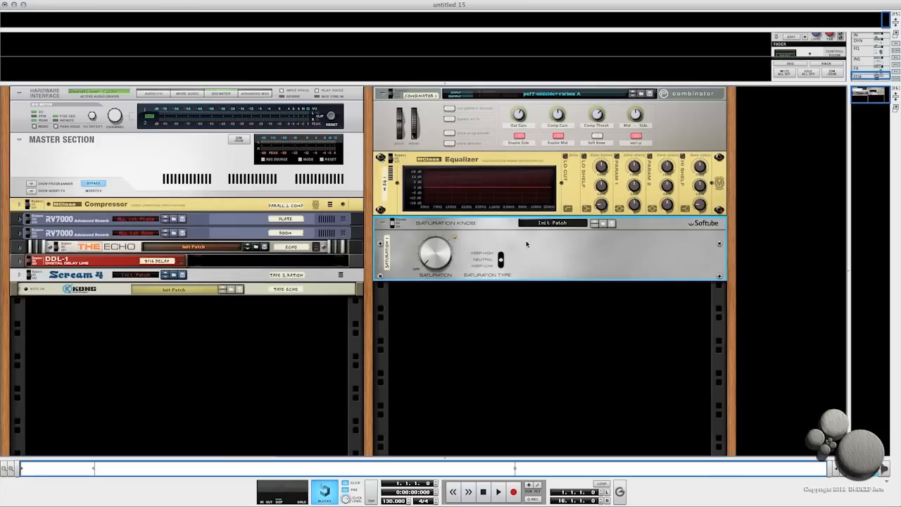
- Turn the Saturation Knob and load its Warm Up patch
{"action": "left_click_drag", "start_coordinate": [444, 261], "coordinate": [437, 238]}
{"action": "left_click", "coordinate": [311, 275]}
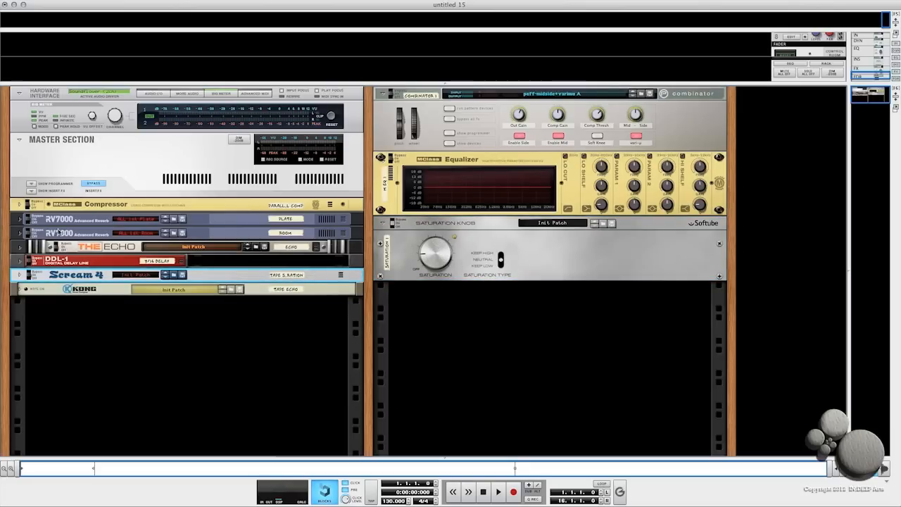
{"action": "left_click", "coordinate": [603, 224]}
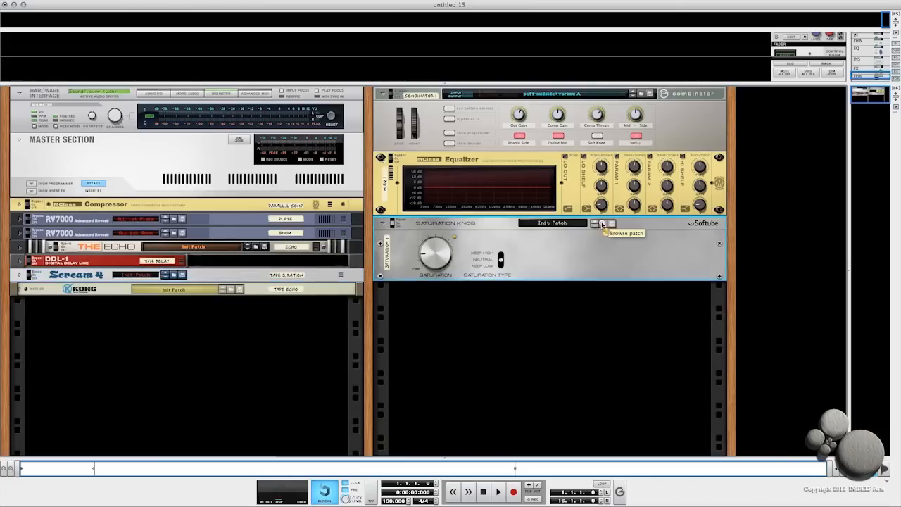
{"action": "left_click", "coordinate": [556, 276]}
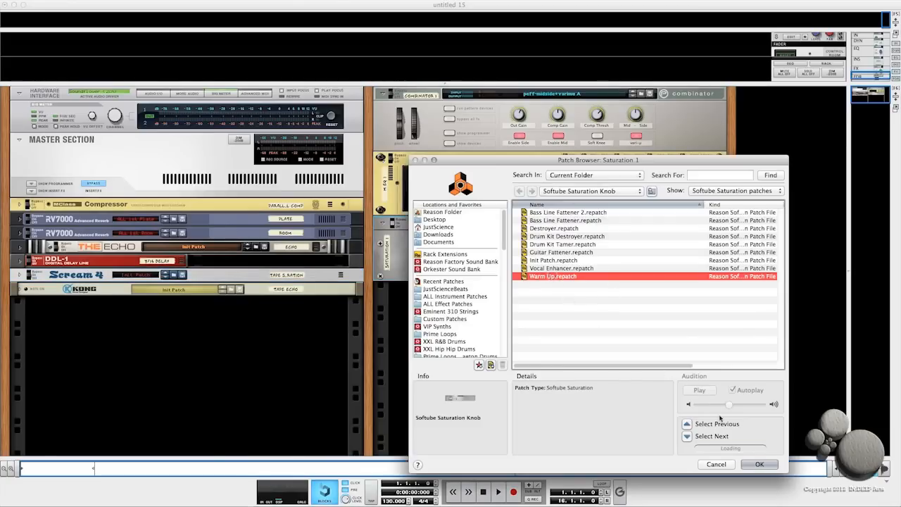
{"action": "left_click", "coordinate": [756, 464]}
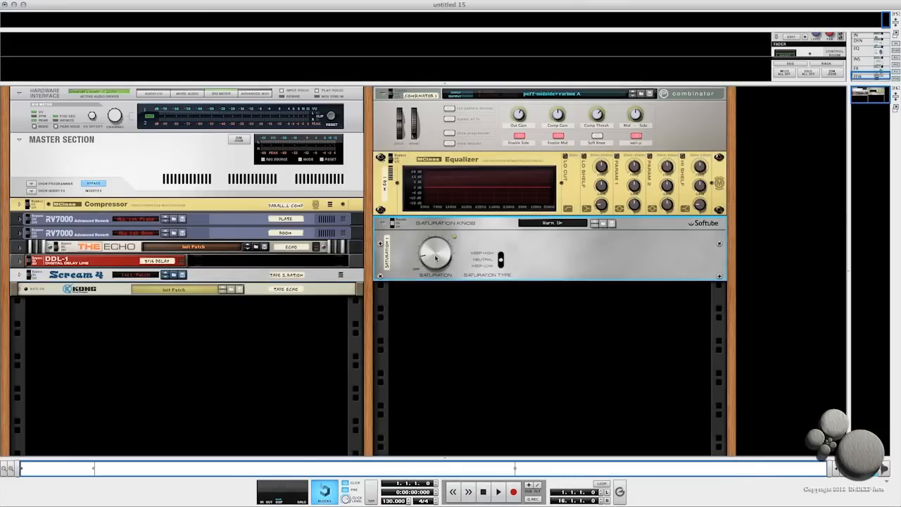
{"action": "left_click_drag", "start_coordinate": [430, 260], "coordinate": [431, 257]}
{"action": "left_click", "coordinate": [313, 276]}
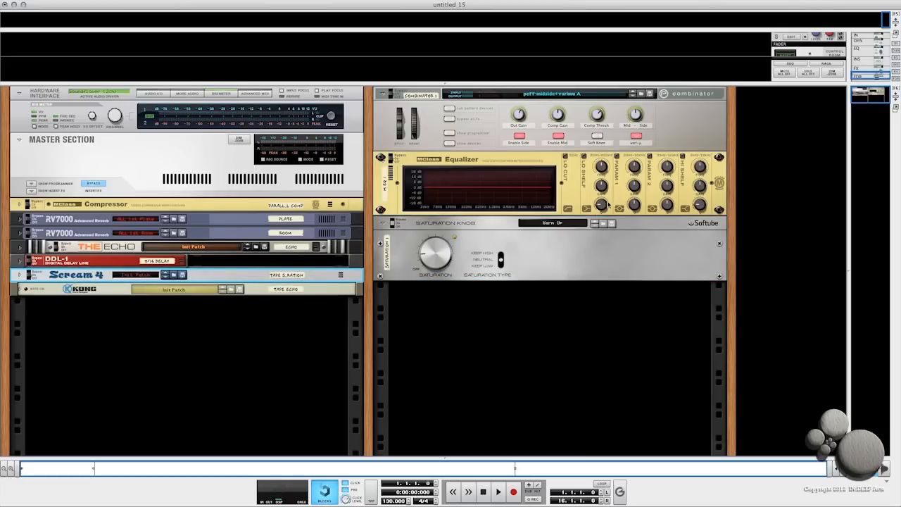
- Add an MClass Maximizer below the Saturation Knob
{"action": "right_click", "coordinate": [640, 276]}
{"action": "mouse_move", "coordinate": [674, 379]}
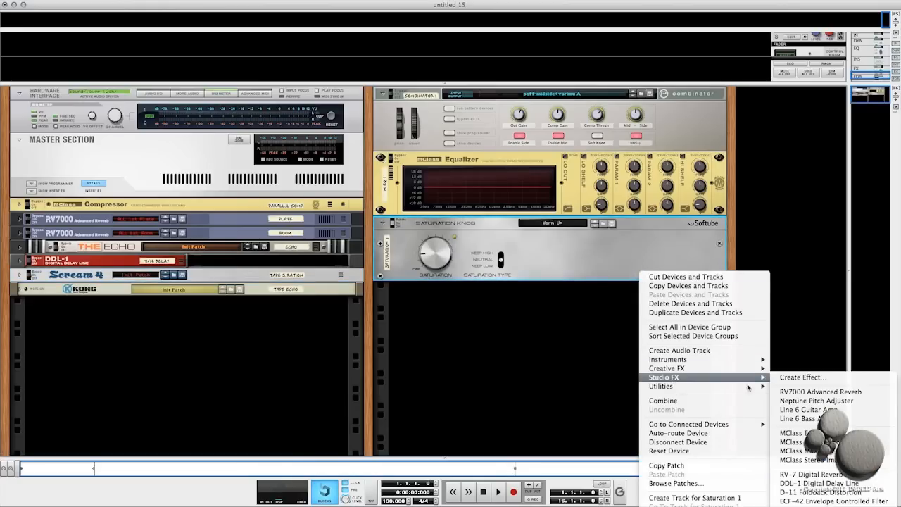
{"action": "left_click", "coordinate": [809, 451]}
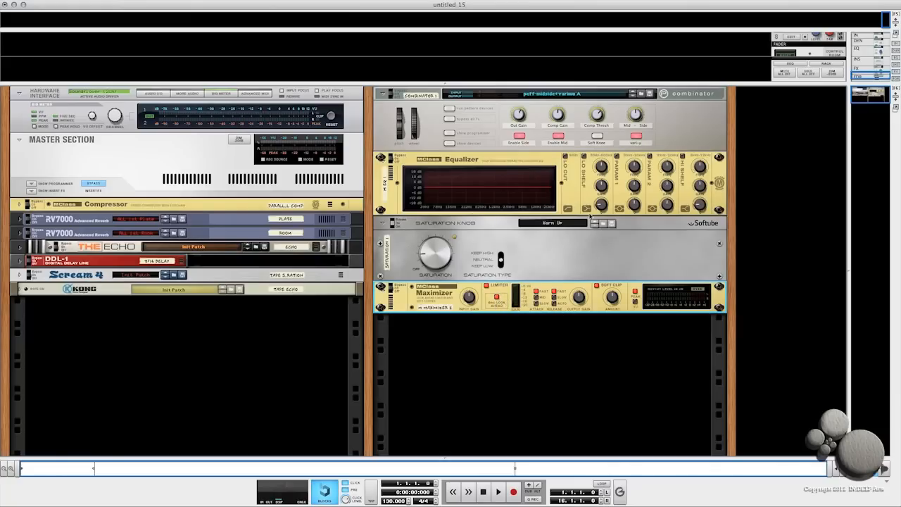
- Flip the rack to the back and add a Spider Audio Merger & Splitter below the Maximizer
{"action": "key", "text": "Tab"}
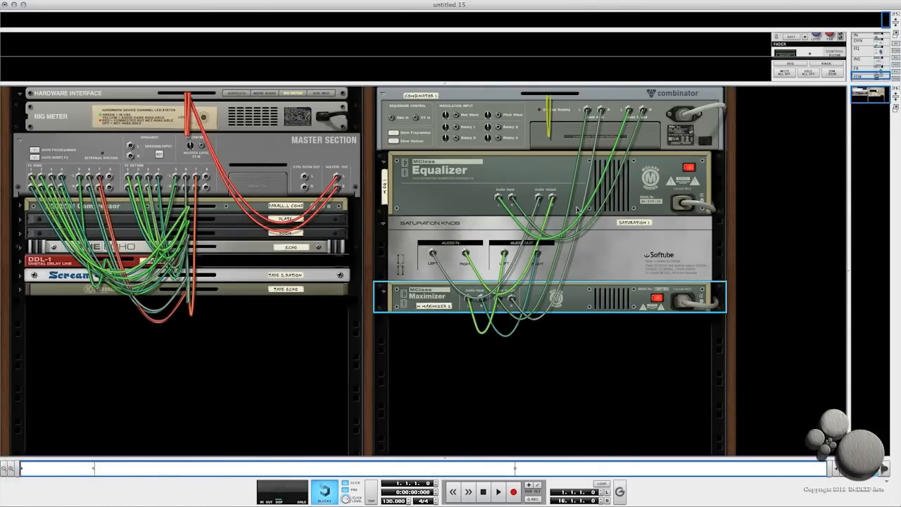
{"action": "left_click_drag", "start_coordinate": [588, 111], "coordinate": [577, 102]}
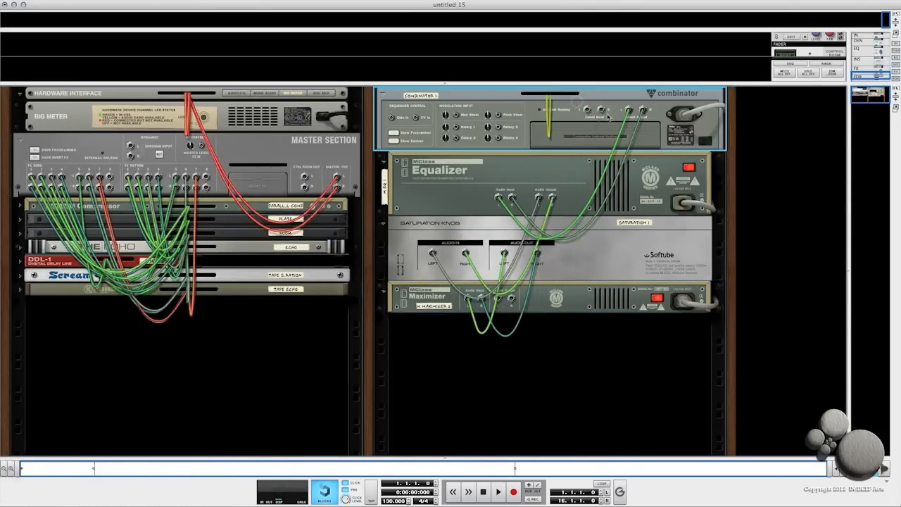
{"action": "left_click", "coordinate": [426, 301]}
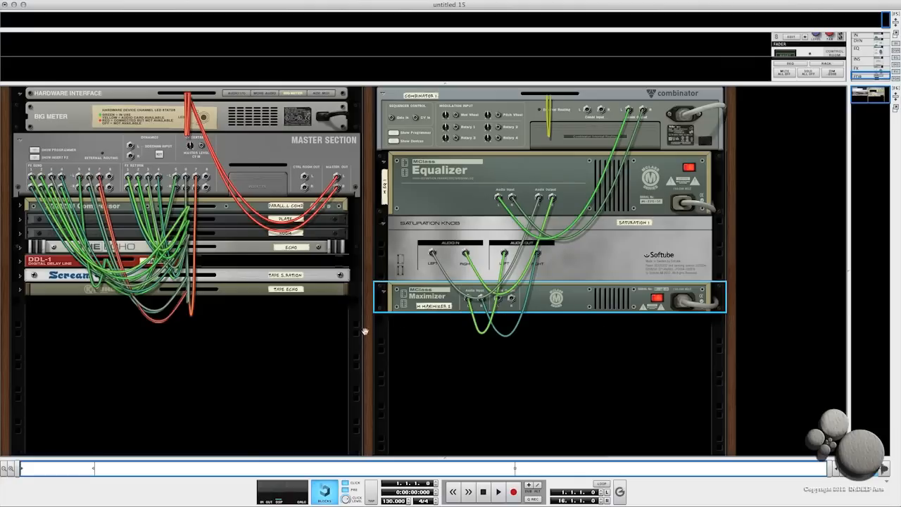
{"action": "right_click", "coordinate": [416, 348]}
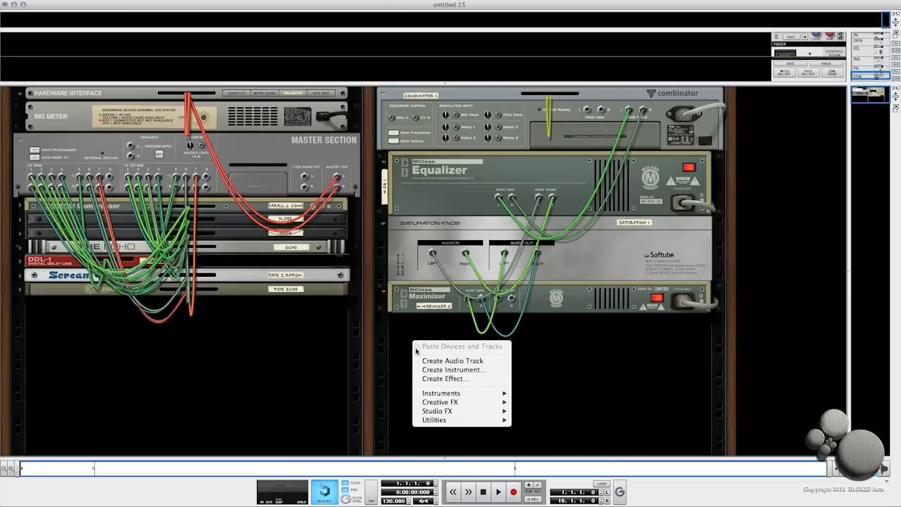
{"action": "mouse_move", "coordinate": [453, 419]}
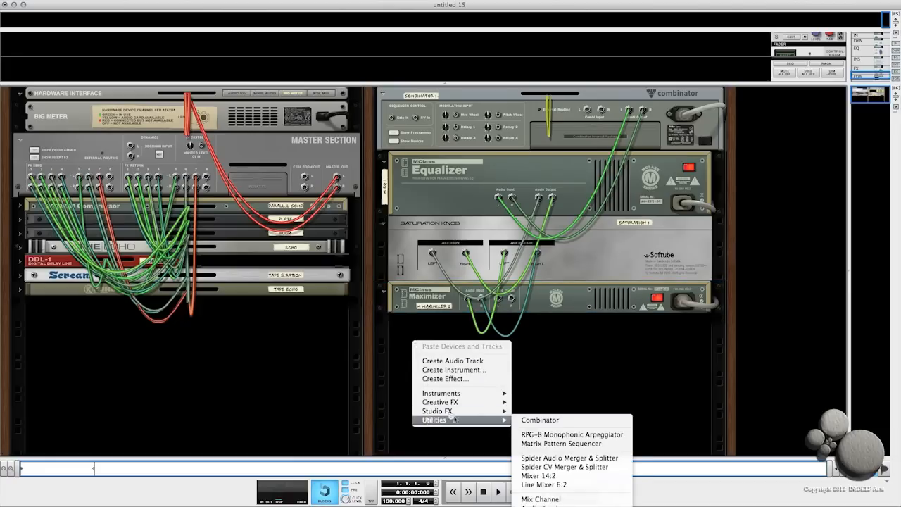
{"action": "left_click", "coordinate": [543, 459]}
- Route the Maximizer's output into the Spider and move both Master Section output cables onto the Spider
{"action": "left_click_drag", "start_coordinate": [498, 300], "coordinate": [485, 329]}
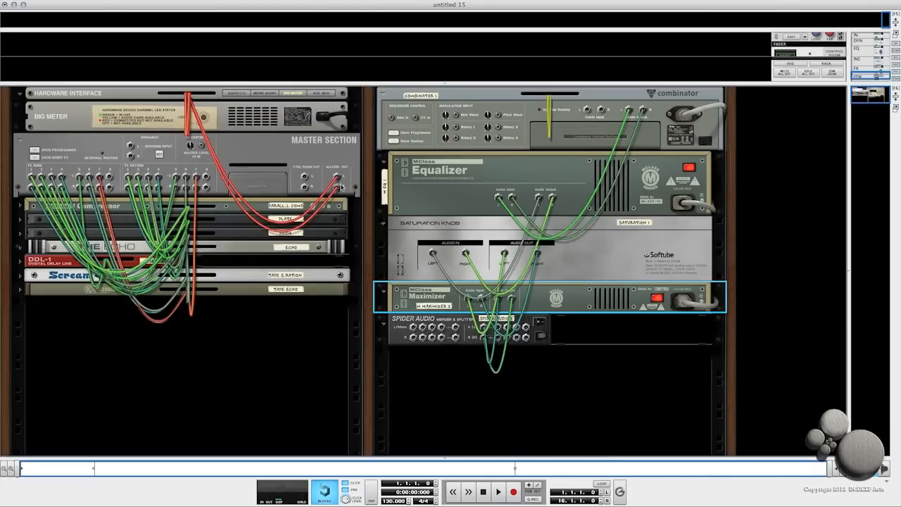
{"action": "left_click_drag", "start_coordinate": [337, 178], "coordinate": [498, 327]}
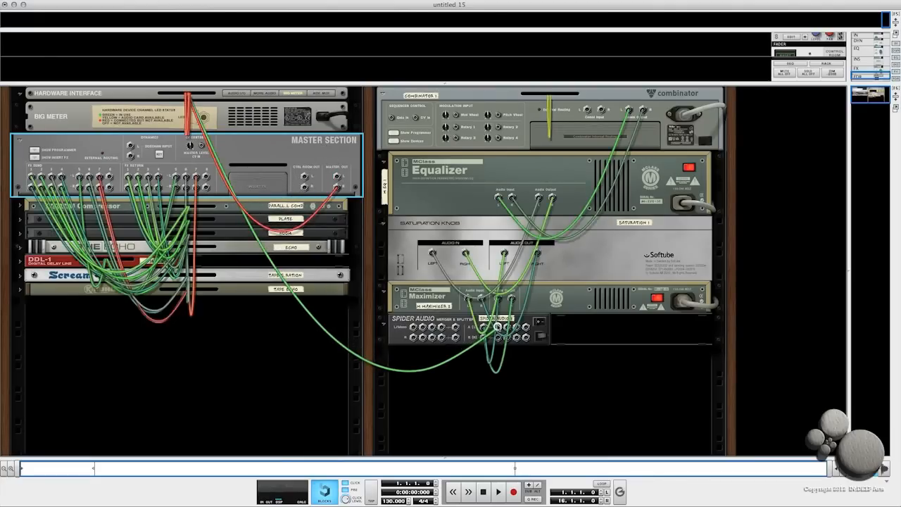
{"action": "left_click_drag", "start_coordinate": [337, 187], "coordinate": [497, 338]}
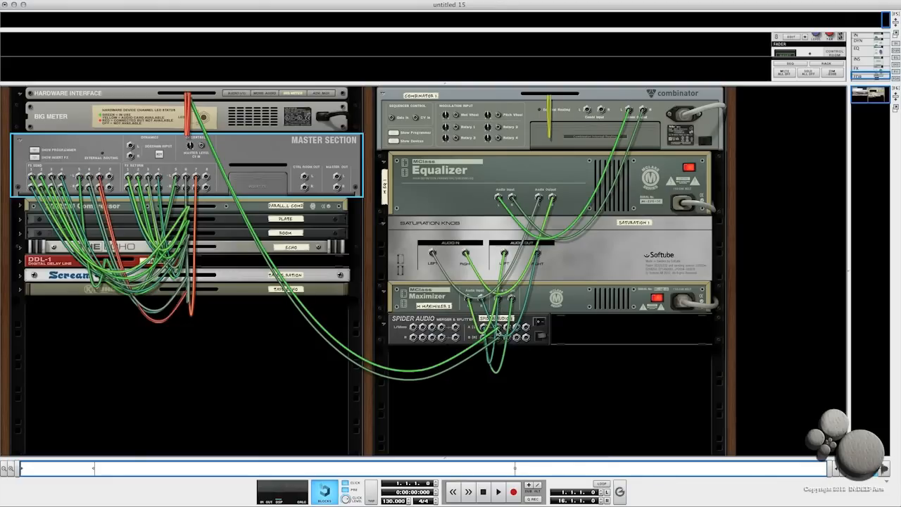
- Expand the Hardware Interface and connect the Master Section's master outputs to the mastering Combinator's inputs
{"action": "left_click", "coordinate": [65, 98]}
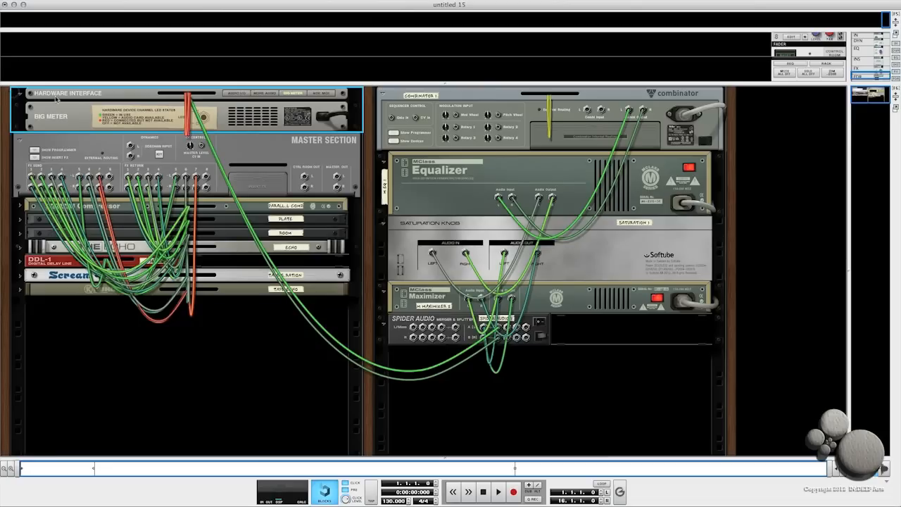
{"action": "left_click", "coordinate": [238, 94]}
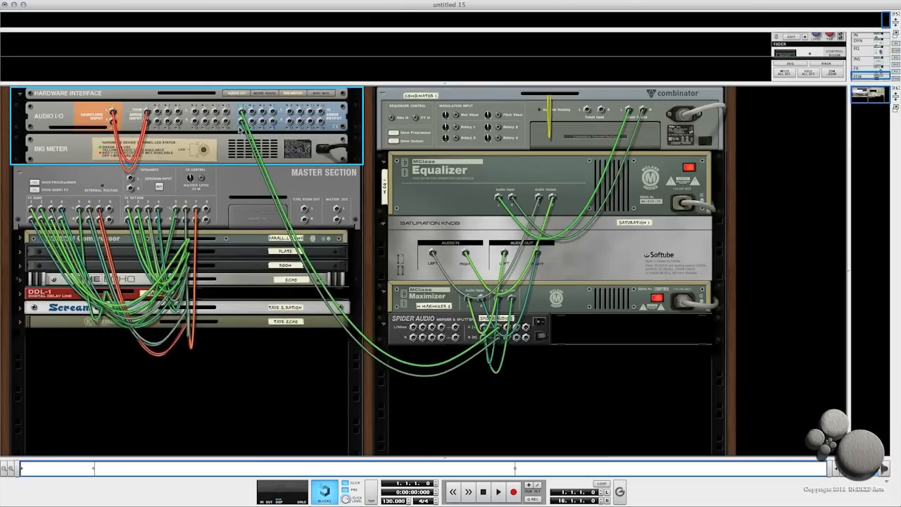
{"action": "key", "text": "Tab"}
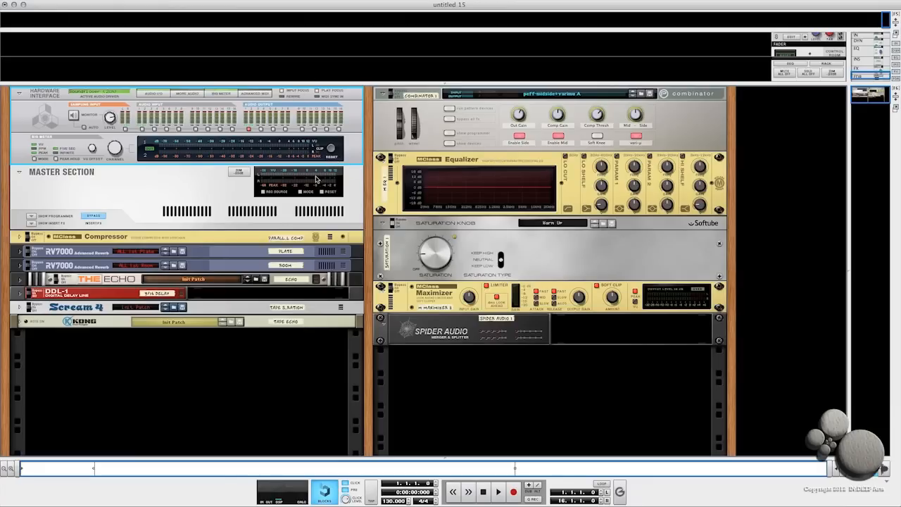
{"action": "key", "text": "Tab"}
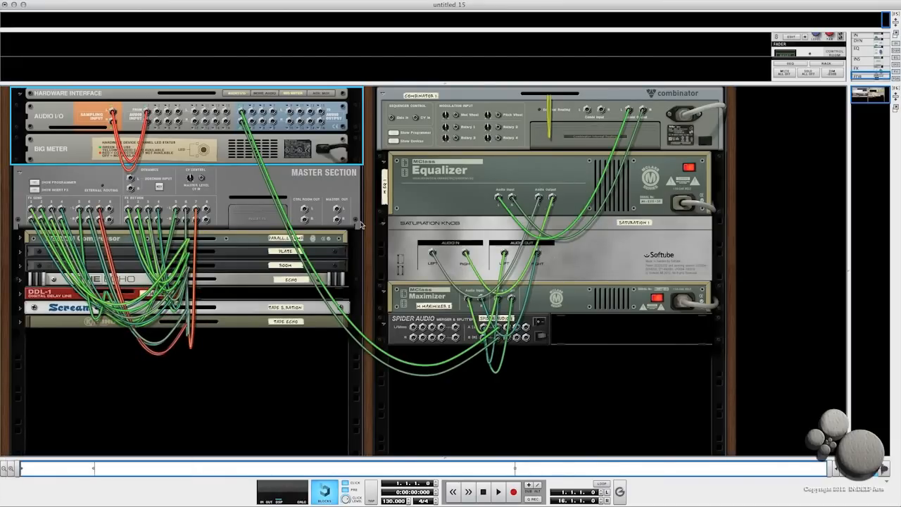
{"action": "left_click_drag", "start_coordinate": [338, 211], "coordinate": [587, 111]}
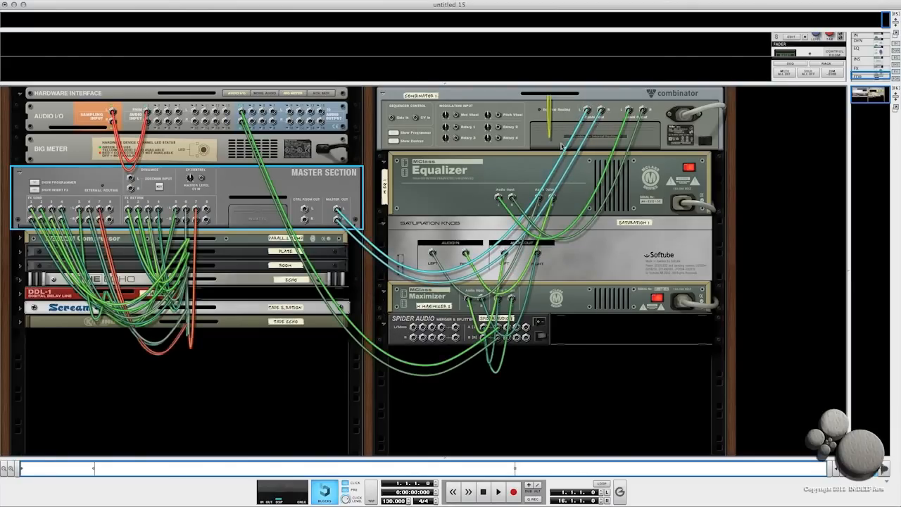
{"action": "key", "text": "Tab"}
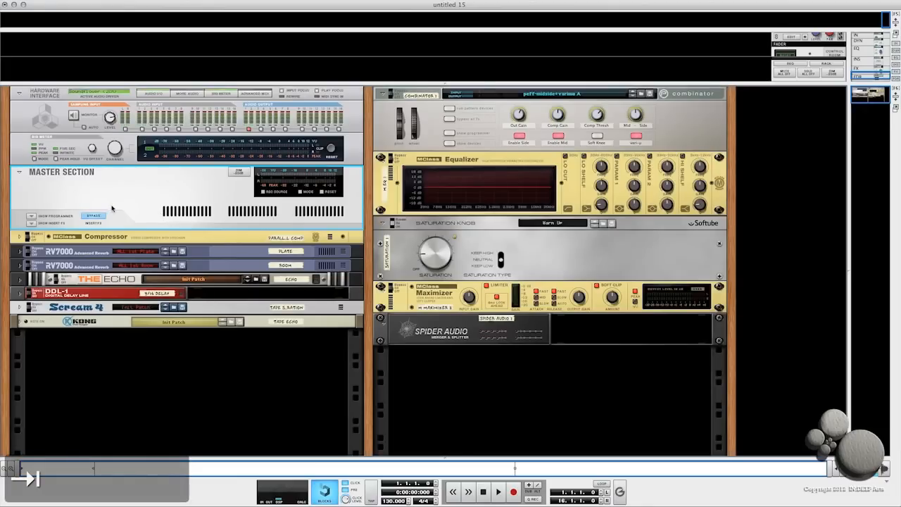
- Fold the mastering Combinator and its Equalizer, Saturation Knob and Maximizer into compact view
{"action": "left_click", "coordinate": [32, 219]}
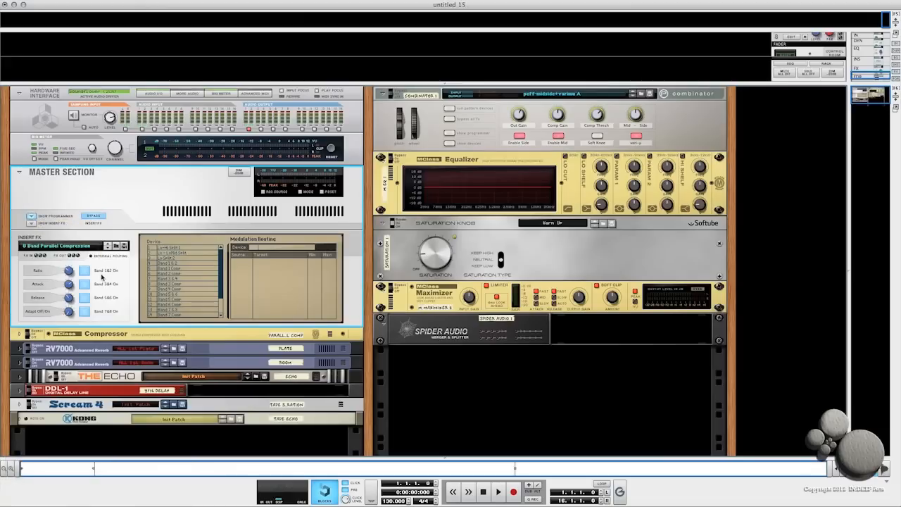
{"action": "left_click", "coordinate": [31, 219]}
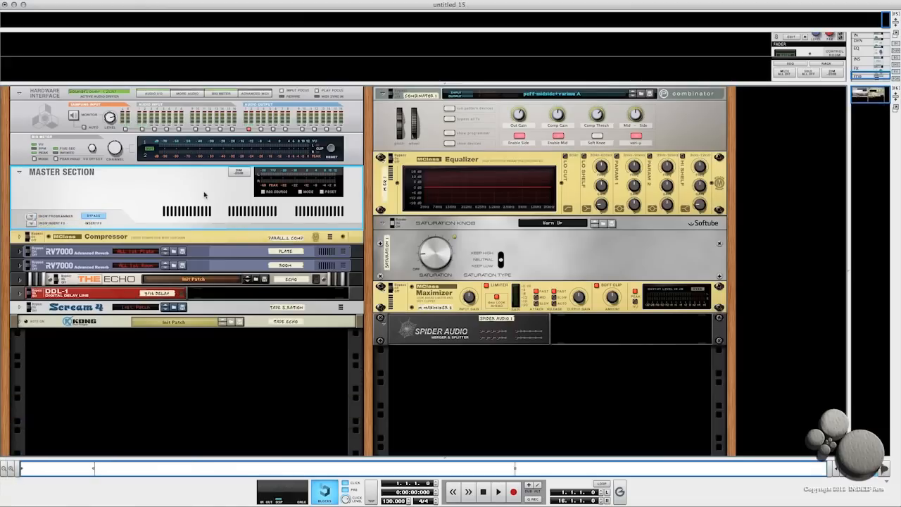
{"action": "left_click", "coordinate": [688, 95]}
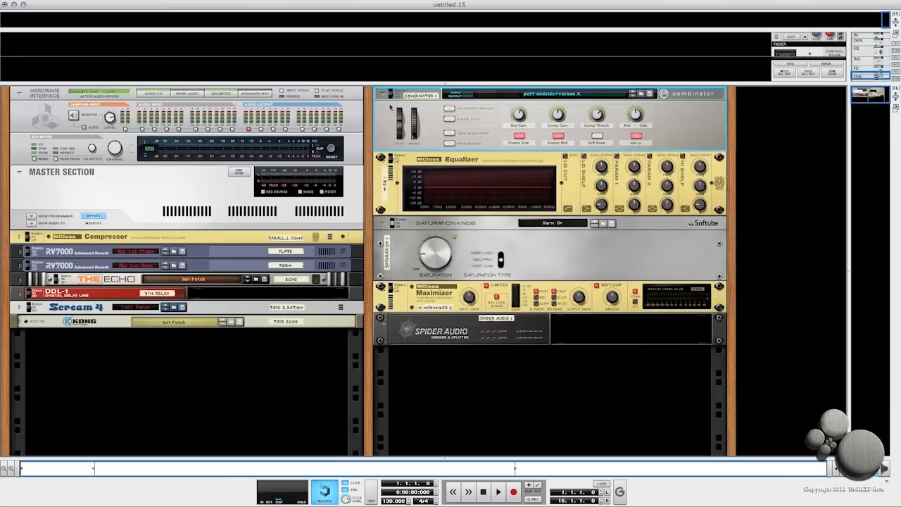
{"action": "left_click", "coordinate": [391, 163]}
{"action": "left_click", "coordinate": [395, 224]}
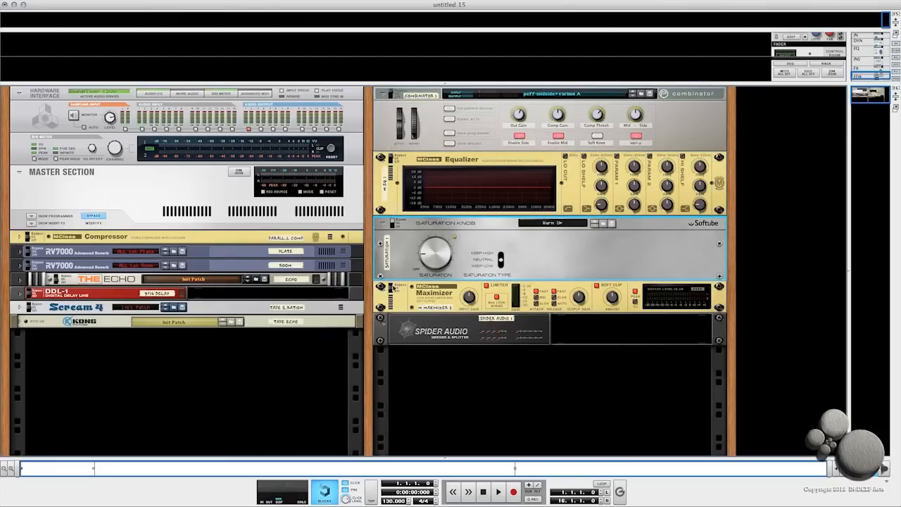
{"action": "left_click", "coordinate": [381, 287]}
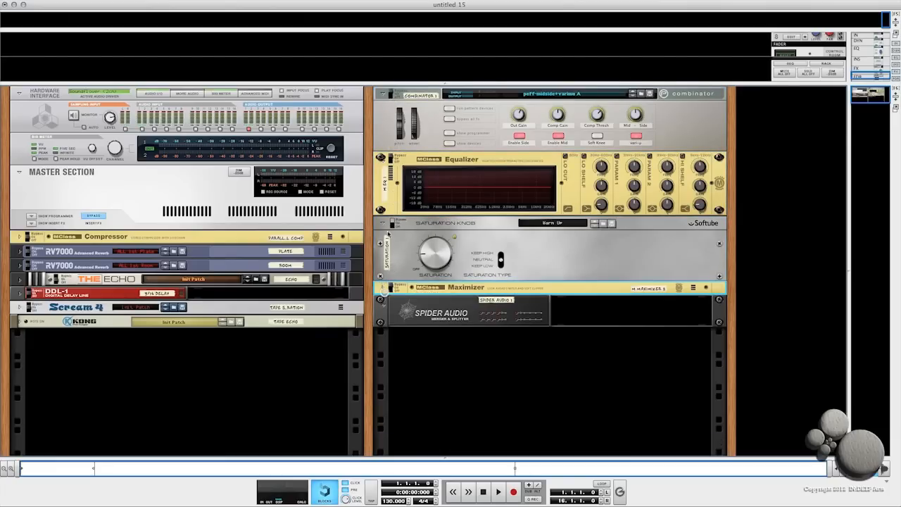
{"action": "left_click", "coordinate": [383, 224]}
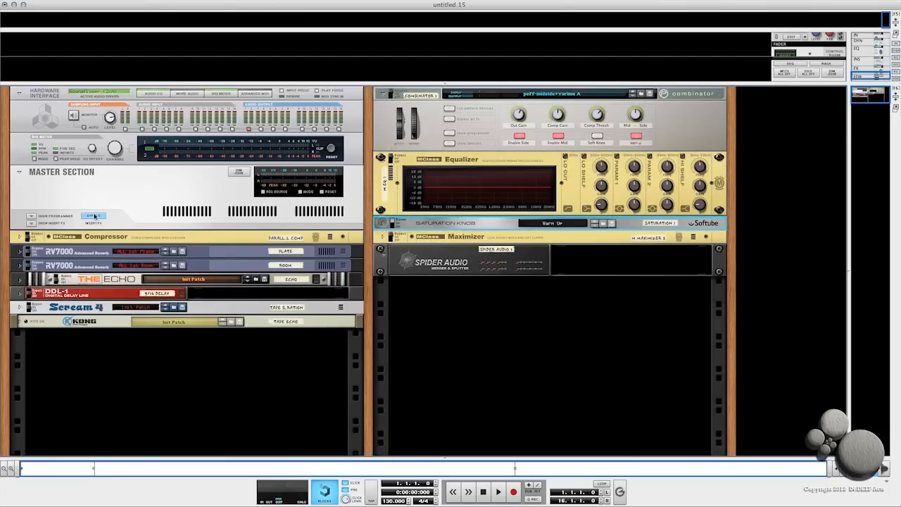
{"action": "left_click", "coordinate": [383, 160]}
{"action": "left_click", "coordinate": [384, 94]}
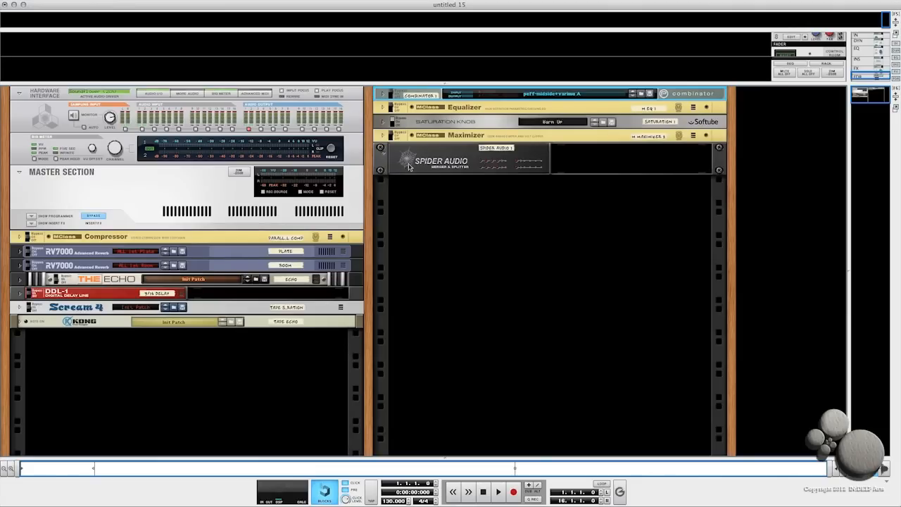
{"action": "key", "text": "super+a"}
{"action": "left_click_drag", "start_coordinate": [404, 94], "coordinate": [171, 381]}
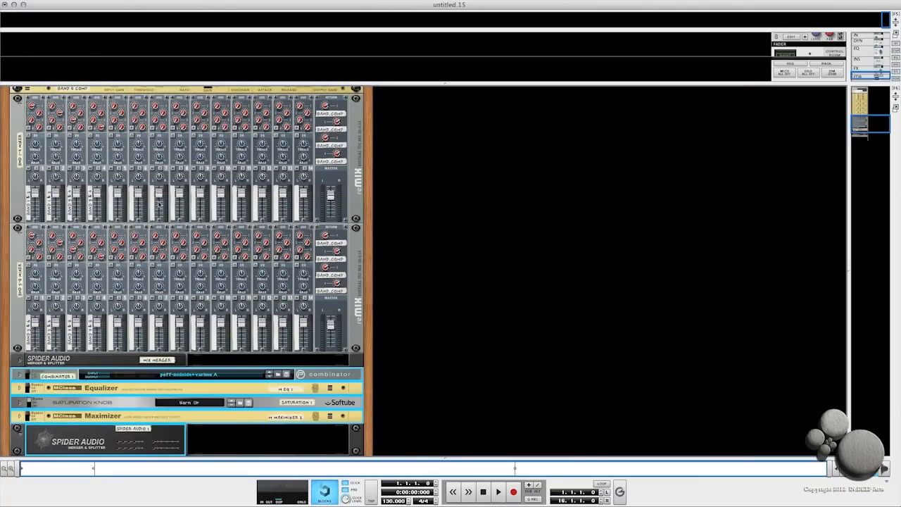
{"action": "key", "text": "super+z"}
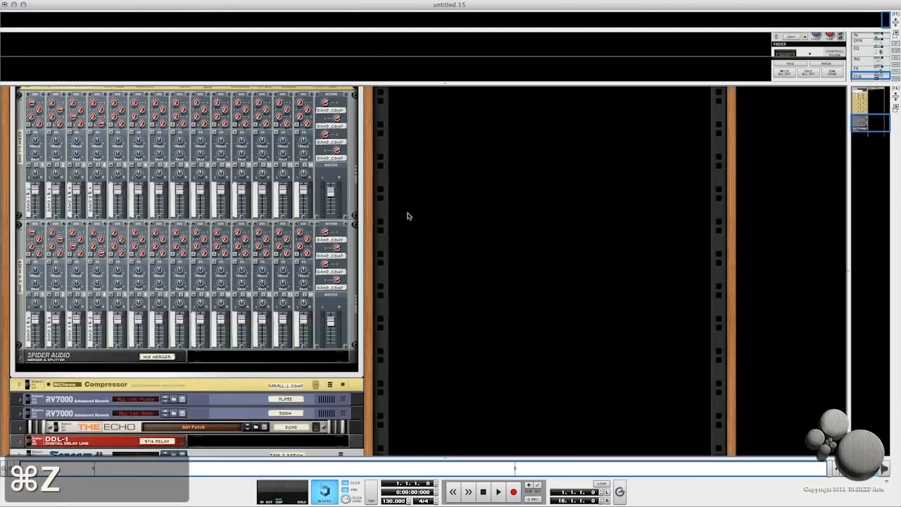
- Create an effect from the Spectrum Analyzer 32 patch in Custom Patches' FX Combinators folder below the Spider
{"action": "scroll", "coordinate": [428, 211], "scroll_direction": "up", "scroll_amount": 15}
{"action": "left_click", "coordinate": [31, 223]}
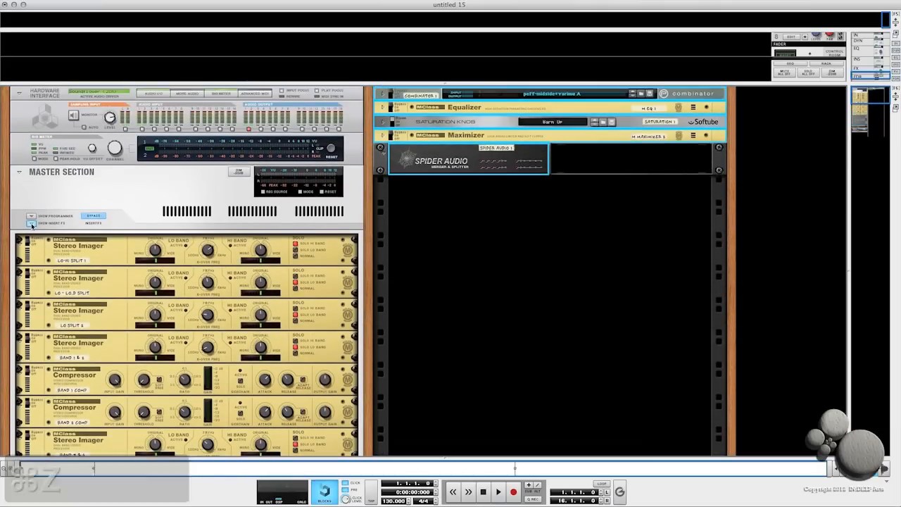
{"action": "right_click", "coordinate": [471, 210]}
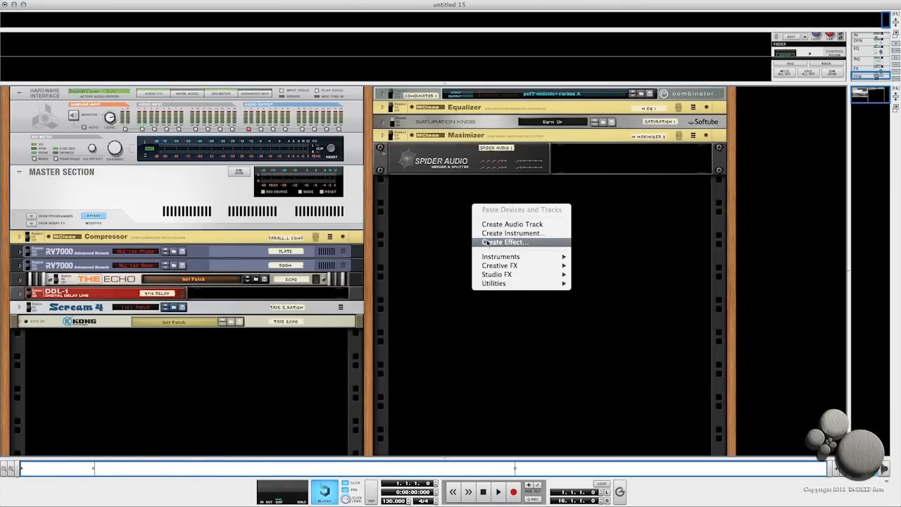
{"action": "left_click", "coordinate": [489, 243]}
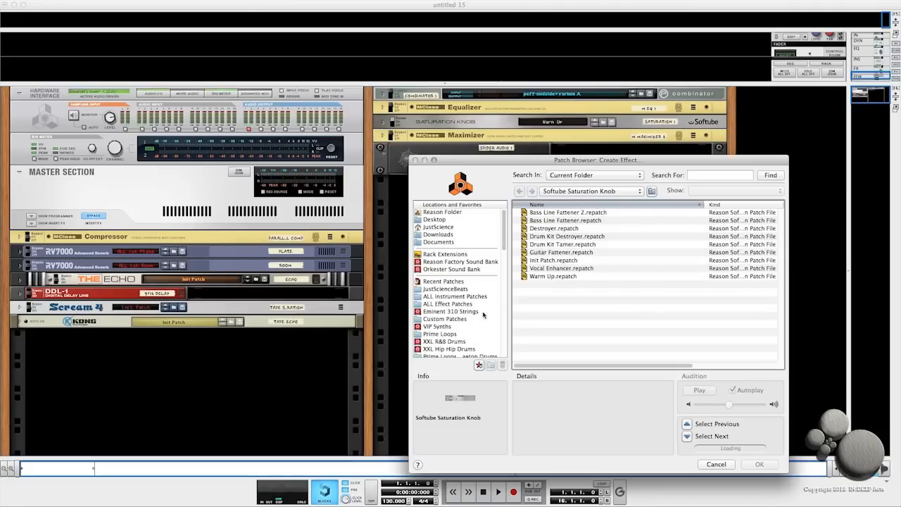
{"action": "left_click", "coordinate": [443, 319]}
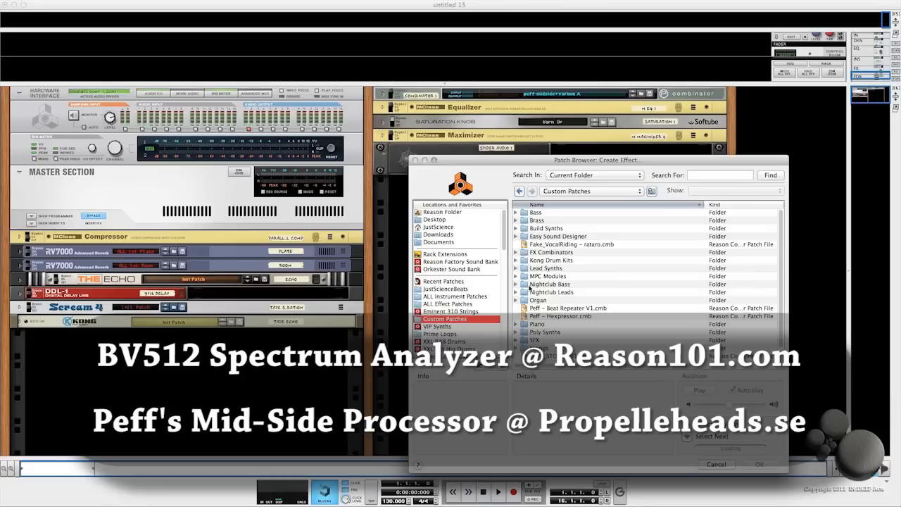
{"action": "double_click", "coordinate": [525, 252]}
{"action": "left_click", "coordinate": [560, 303]}
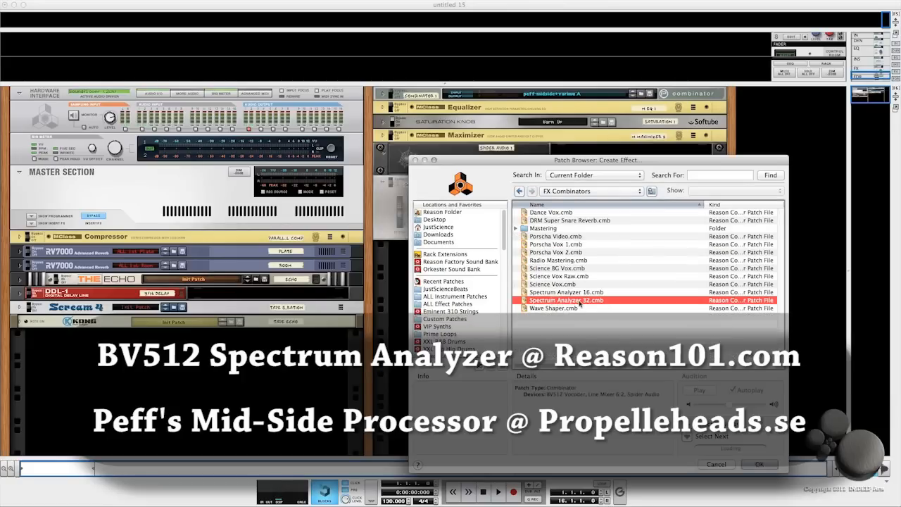
{"action": "left_click", "coordinate": [757, 463]}
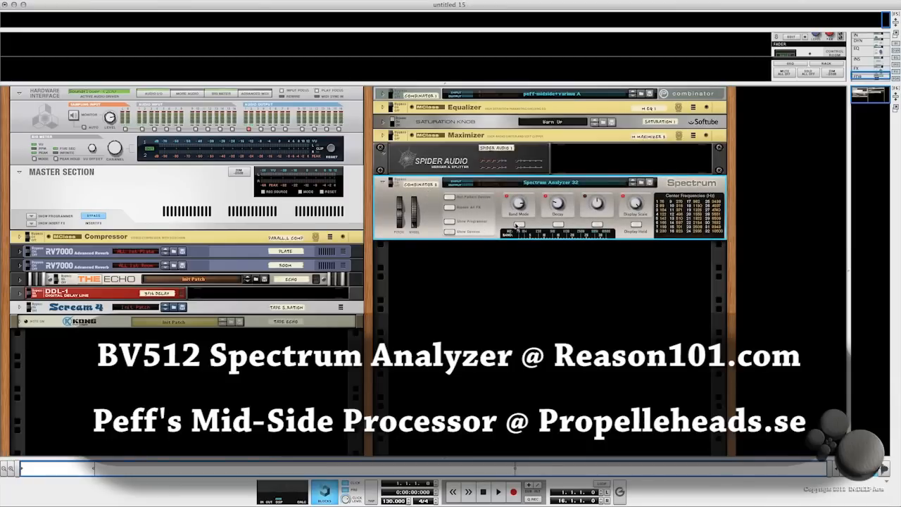
- Show the Spectrum Analyzer Combinator's devices and route the first Spider's split output into its inputs
{"action": "left_click", "coordinate": [450, 232]}
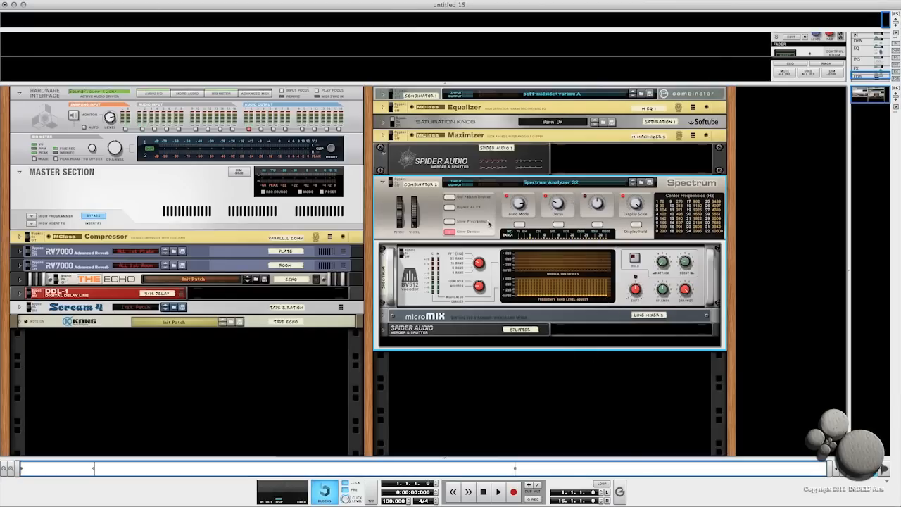
{"action": "key", "text": "Tab"}
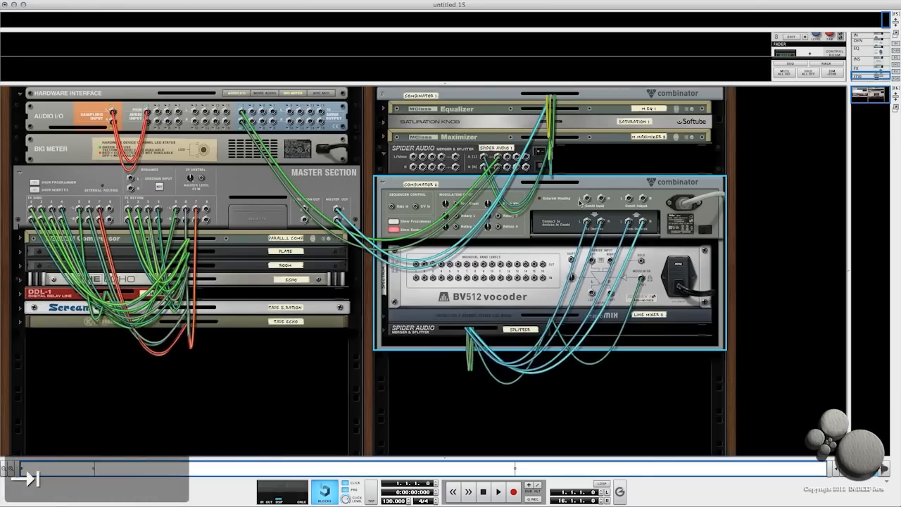
{"action": "left_click_drag", "start_coordinate": [508, 158], "coordinate": [589, 199]}
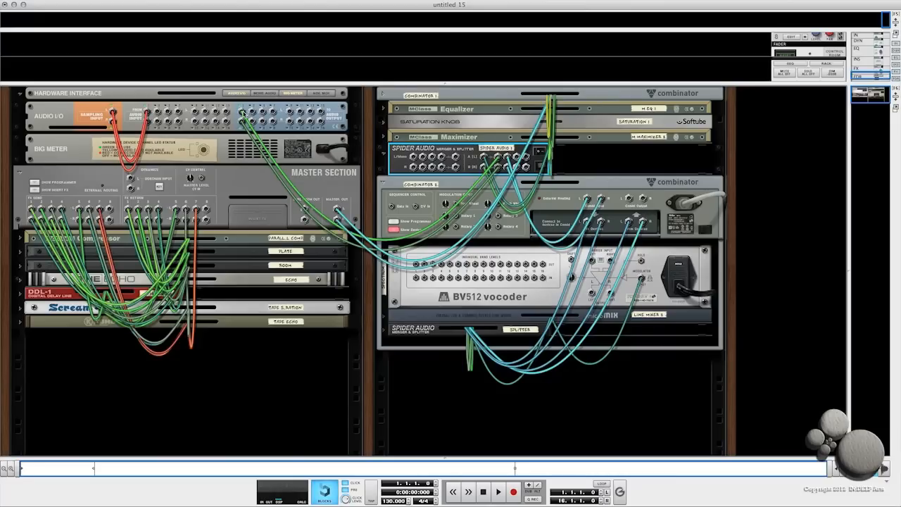
{"action": "key", "text": "Tab"}
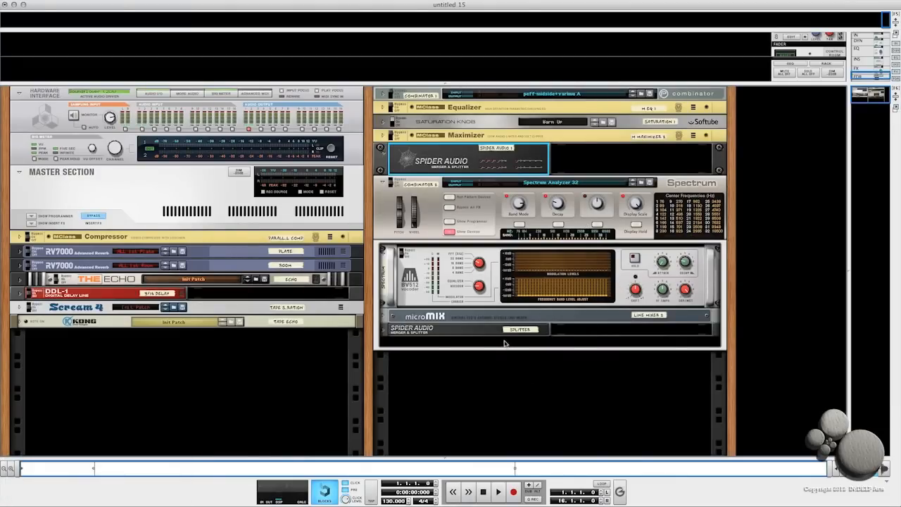
- Add a Flower Audio Loudness Meter inside the Spectrum Analyzer Combinator below its Spider
{"action": "left_click", "coordinate": [385, 330]}
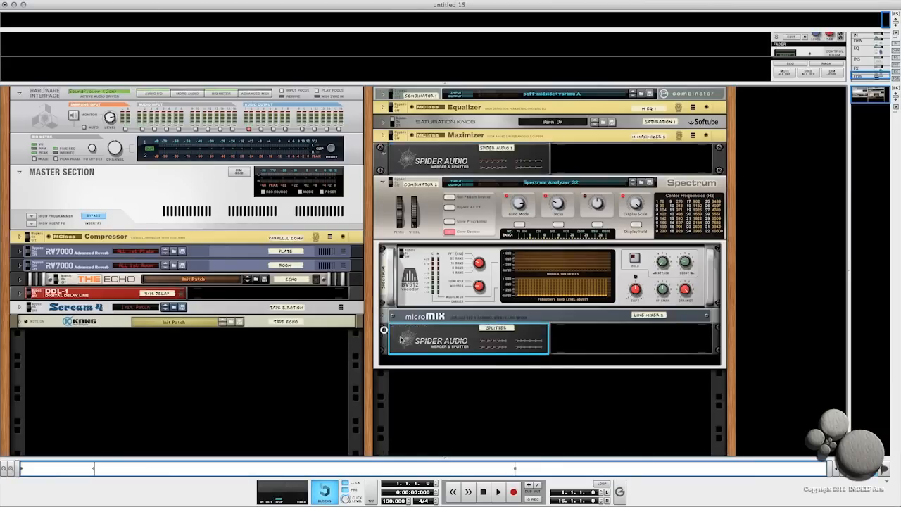
{"action": "right_click", "coordinate": [494, 361], "text": "shift"}
{"action": "left_click", "coordinate": [494, 362], "text": "shift"}
{"action": "right_click", "coordinate": [505, 360], "text": "shift"}
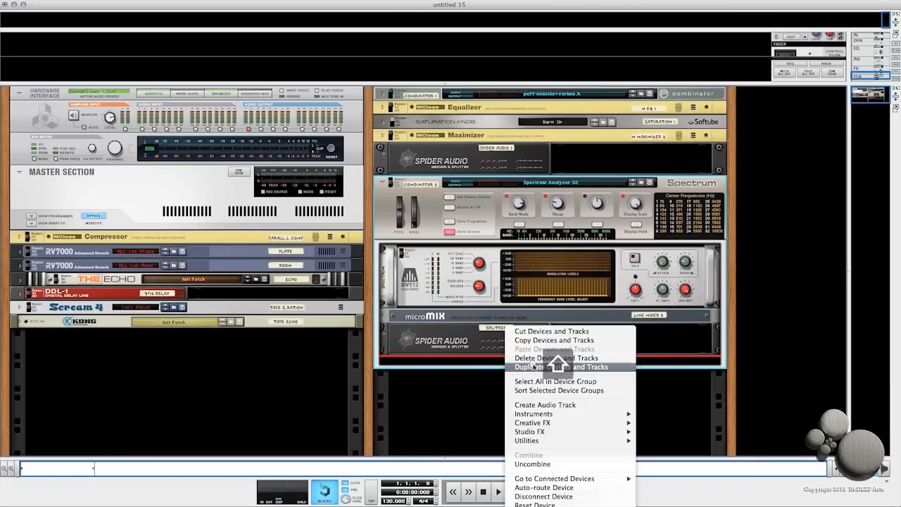
{"action": "mouse_move", "coordinate": [540, 440]}
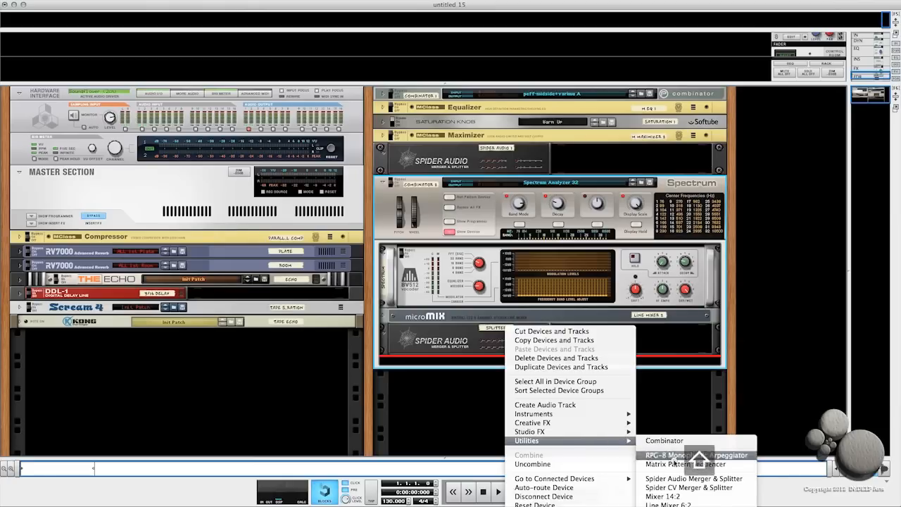
{"action": "left_click", "coordinate": [686, 506]}
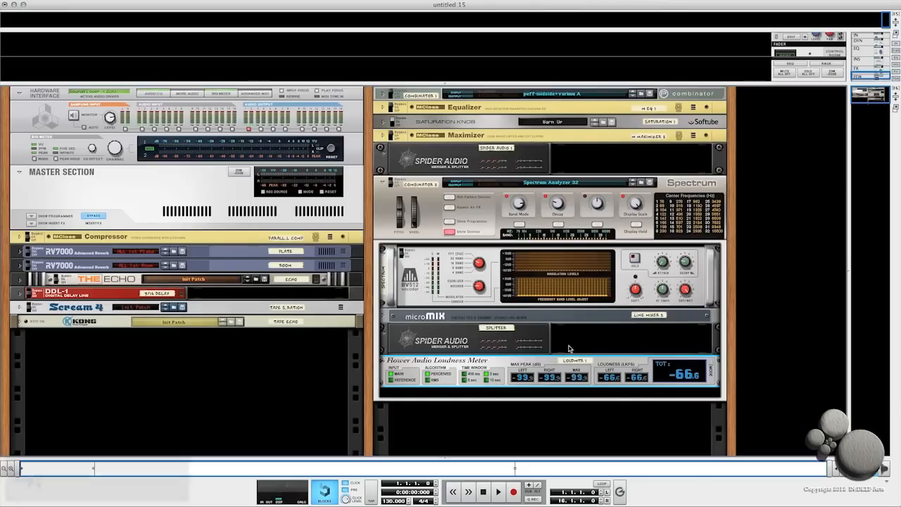
- Move the Loudness Meter above the BV512 vocoder inside the Combinator
{"action": "key", "text": "Tab"}
{"action": "key", "text": "Tab"}
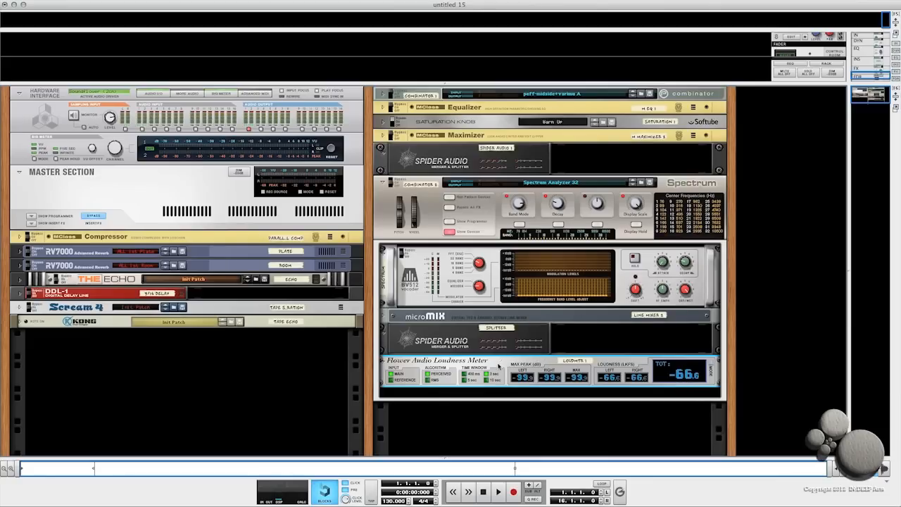
{"action": "left_click_drag", "start_coordinate": [499, 364], "coordinate": [514, 286]}
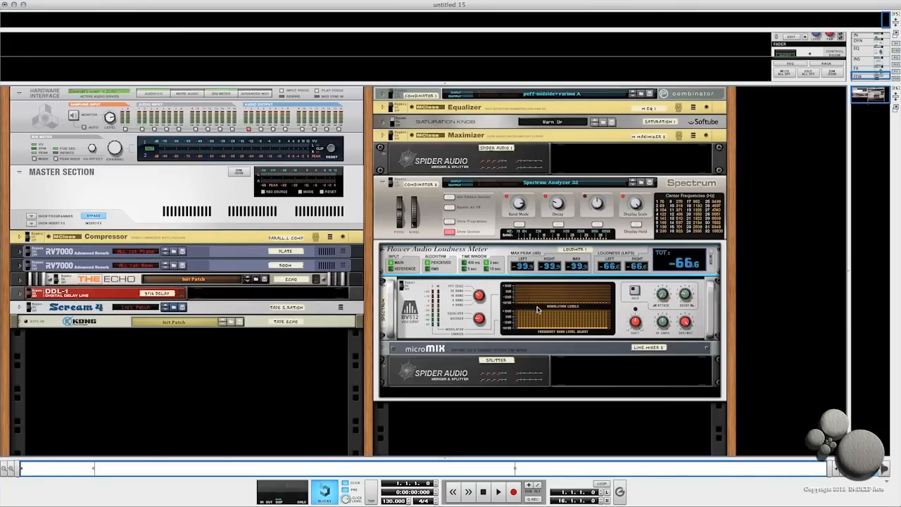
- Connect the Combinator's Spider splitter output to the Loudness Meter's main inputs
{"action": "key", "text": "Tab"}
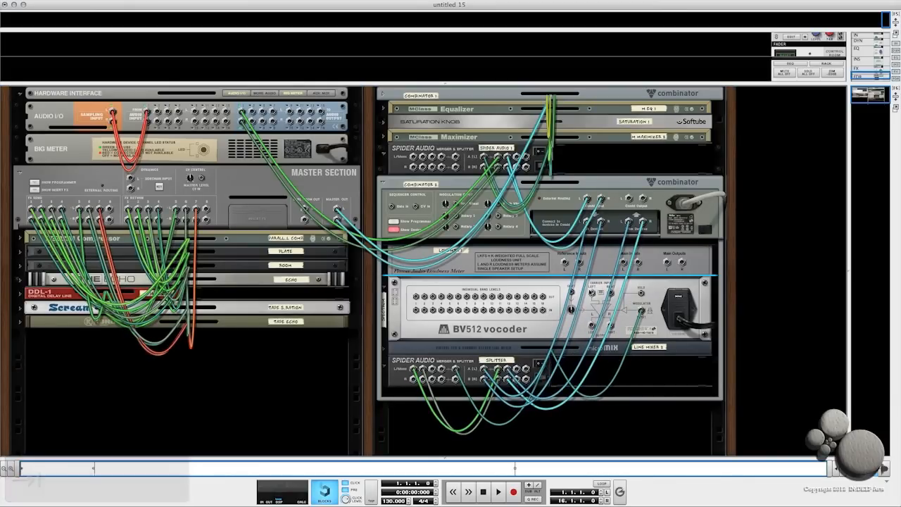
{"action": "left_click", "coordinate": [517, 373]}
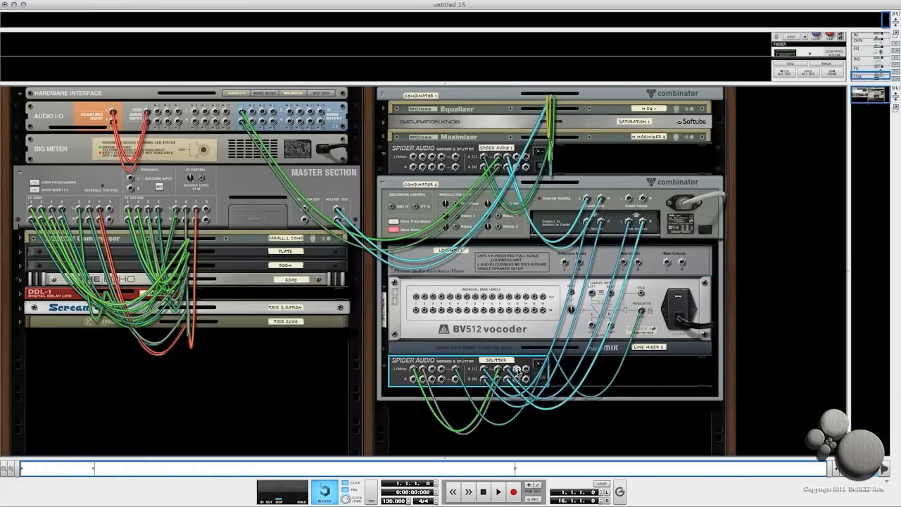
{"action": "left_click_drag", "start_coordinate": [518, 371], "coordinate": [632, 268]}
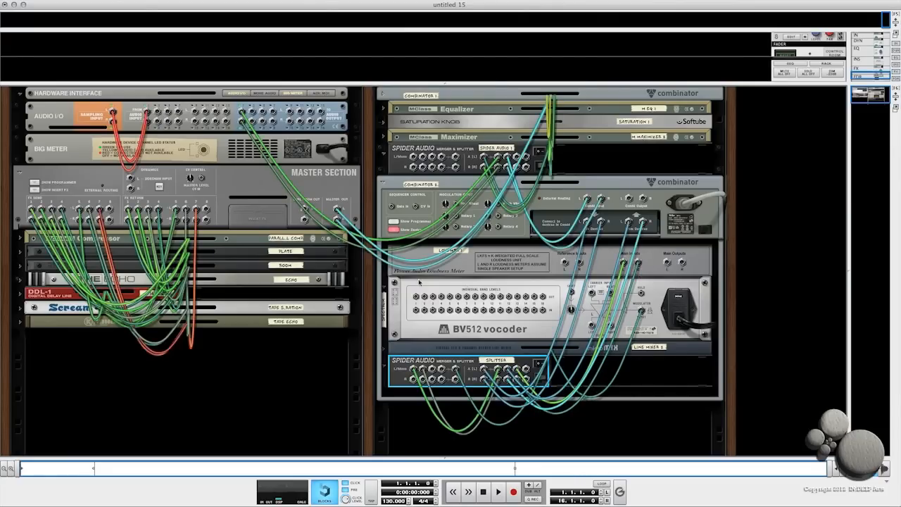
{"action": "key", "text": "Tab"}
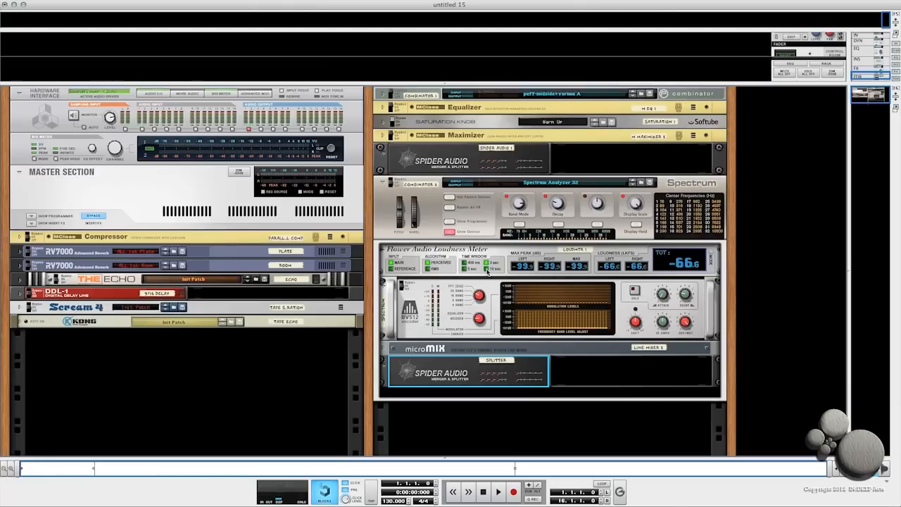
{"action": "left_click", "coordinate": [384, 367]}
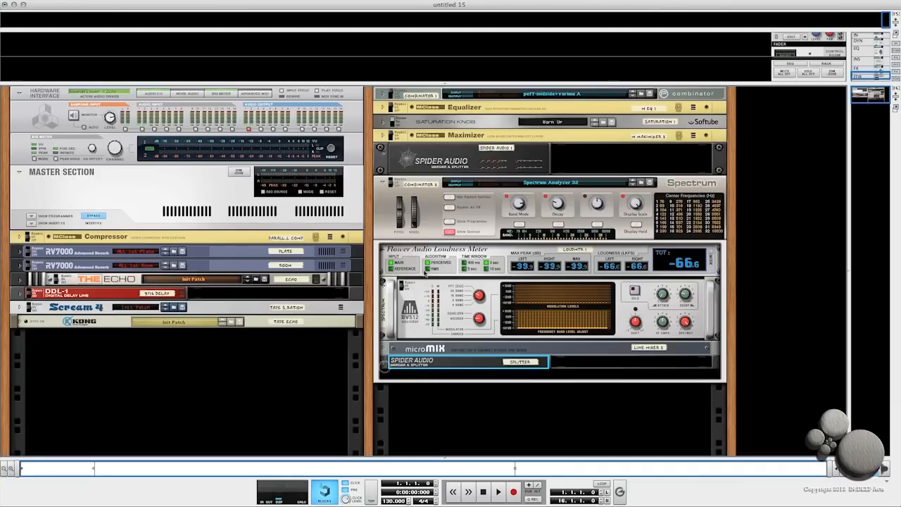
{"action": "left_click", "coordinate": [450, 231]}
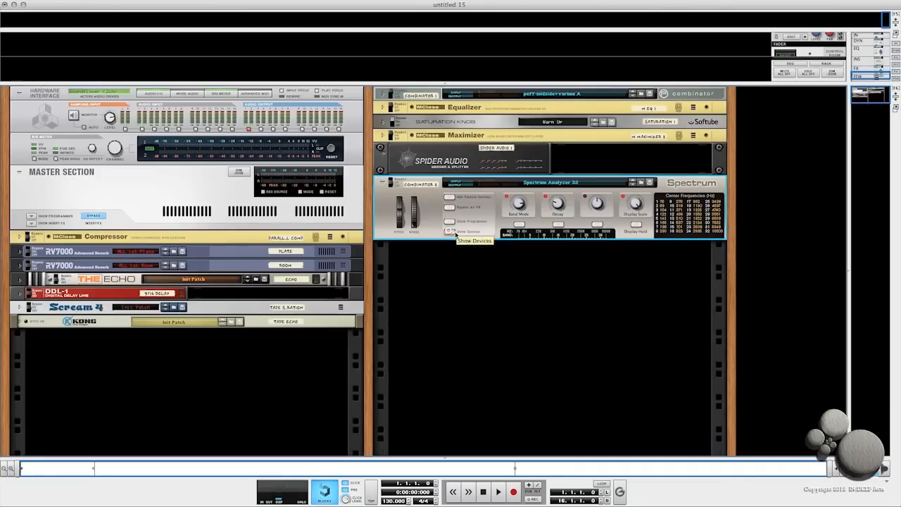
{"action": "left_click", "coordinate": [449, 232]}
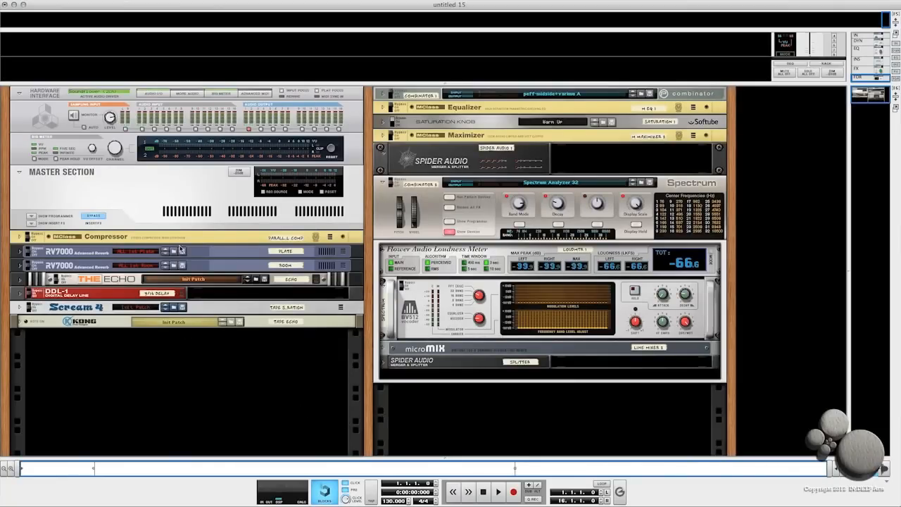
- Create a new Combinator below the Kong and rename it with a Sidechain name
{"action": "right_click", "coordinate": [201, 366]}
{"action": "mouse_move", "coordinate": [223, 416]}
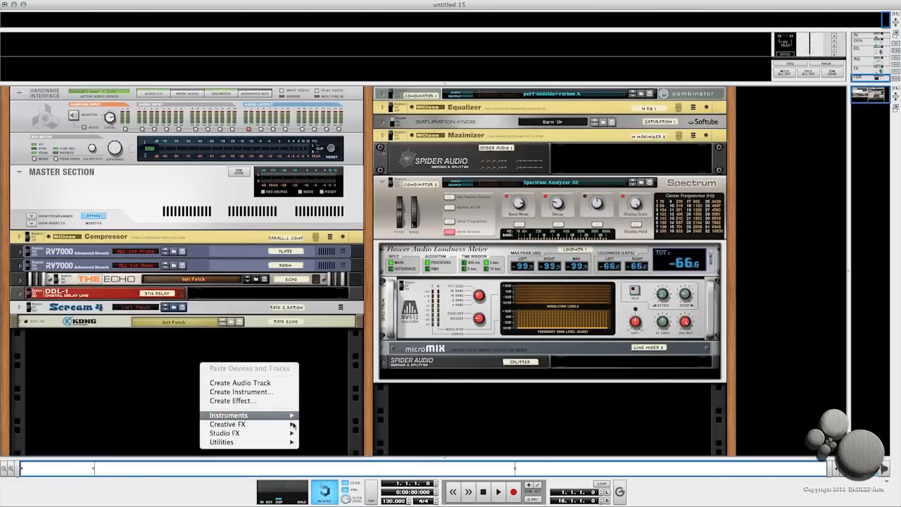
{"action": "left_click", "coordinate": [314, 443]}
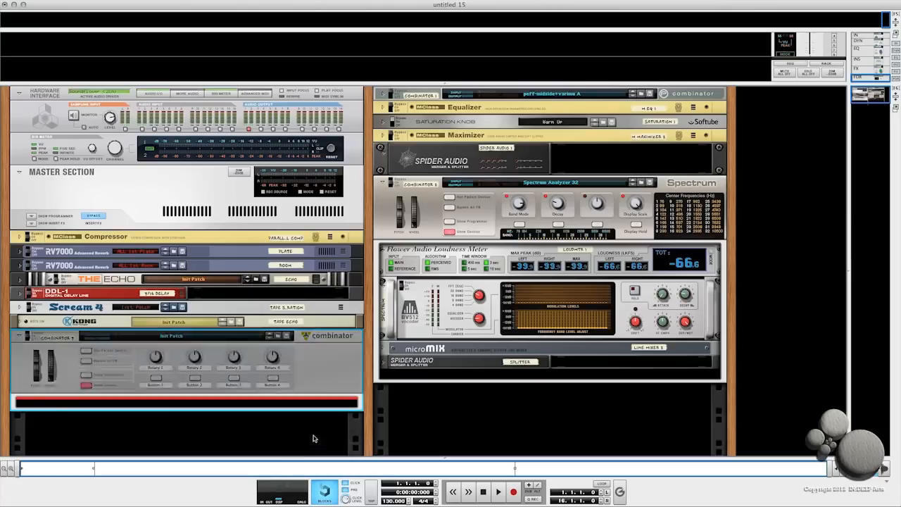
{"action": "double_click", "coordinate": [53, 339]}
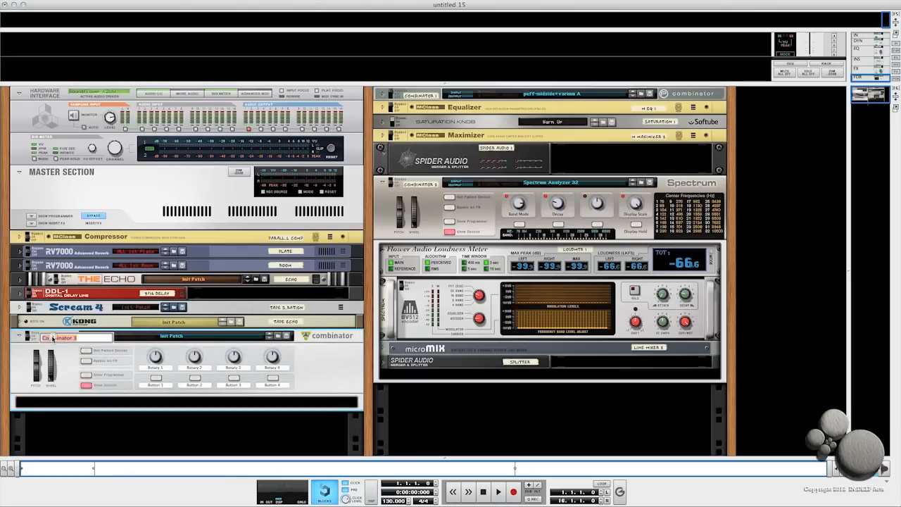
{"action": "type", "text": "Sidechain Compression"}
{"action": "key", "text": "Return"}
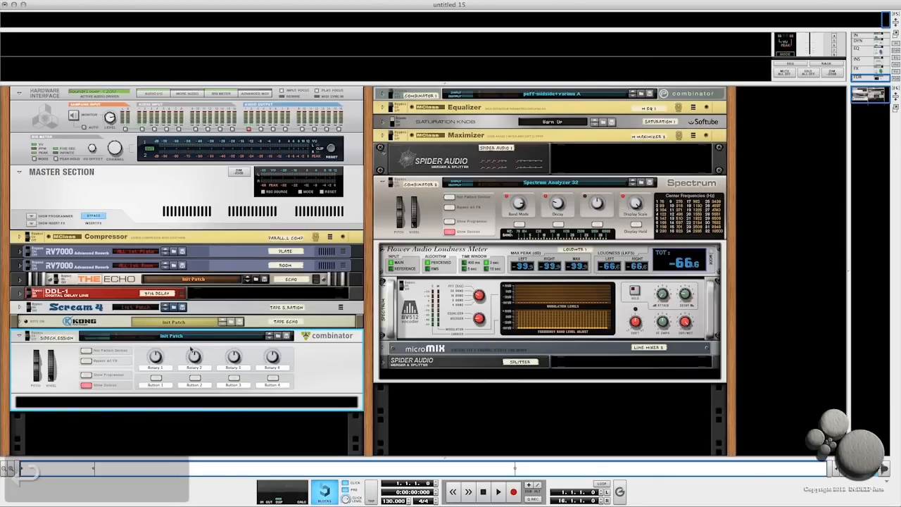
- Add a Redrum Drum Computer inside the new Sidechain Combinator
{"action": "left_click", "coordinate": [93, 404]}
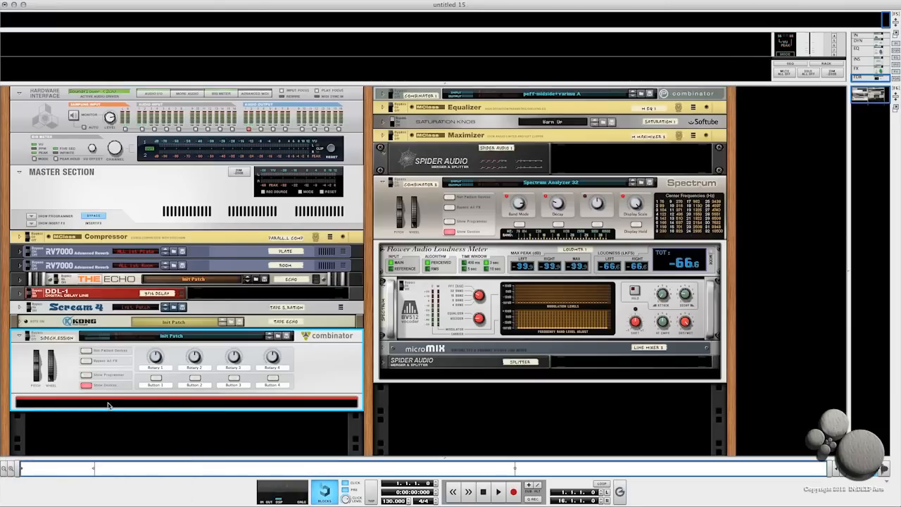
{"action": "right_click", "coordinate": [109, 404], "text": "shift"}
{"action": "left_click", "coordinate": [108, 404], "text": "shift"}
{"action": "right_click", "coordinate": [105, 403], "text": "shift"}
{"action": "mouse_move", "coordinate": [134, 414]}
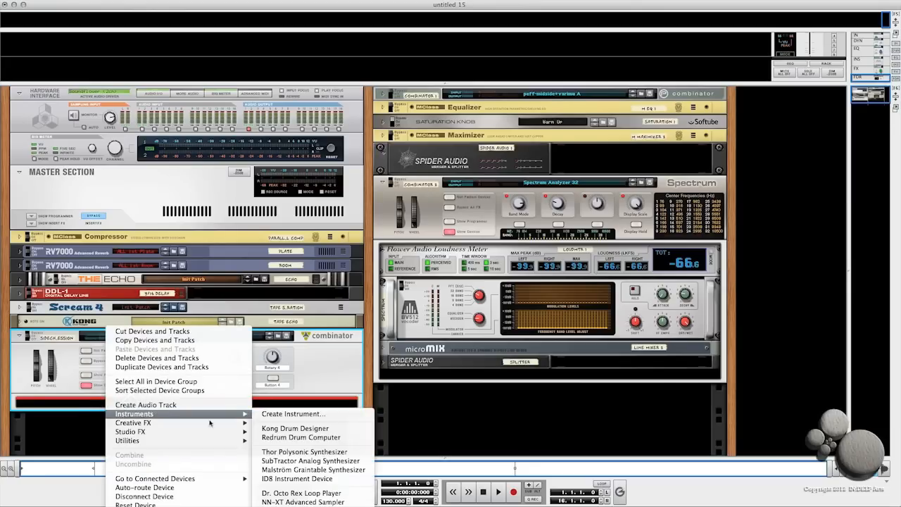
{"action": "left_click", "coordinate": [285, 438]}
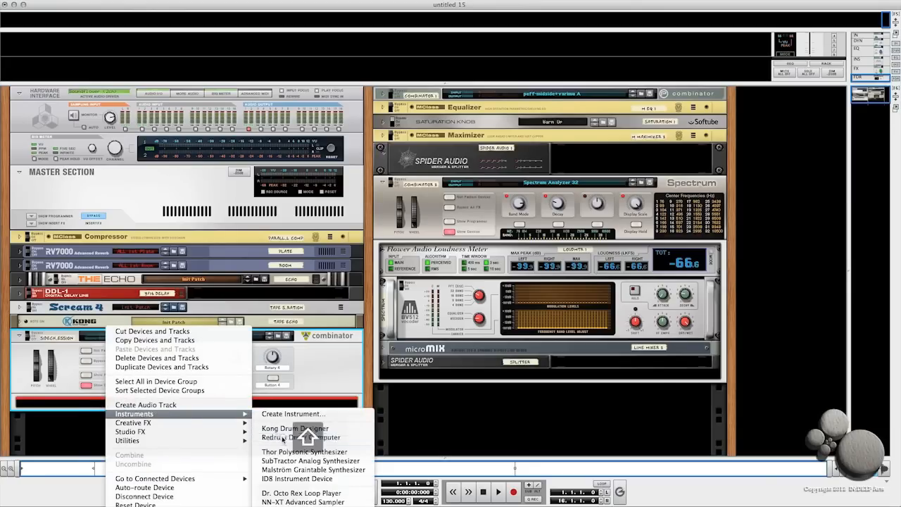
{"action": "scroll", "coordinate": [242, 328], "scroll_direction": "down", "scroll_amount": 3}
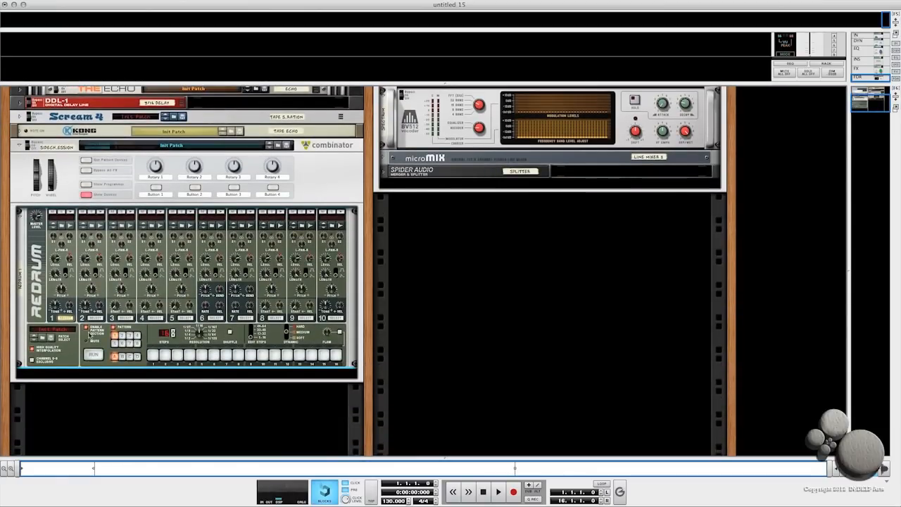
- Load the Anthem_Kick02.wav sample into the Redrum's first drum channel
{"action": "left_click", "coordinate": [62, 225]}
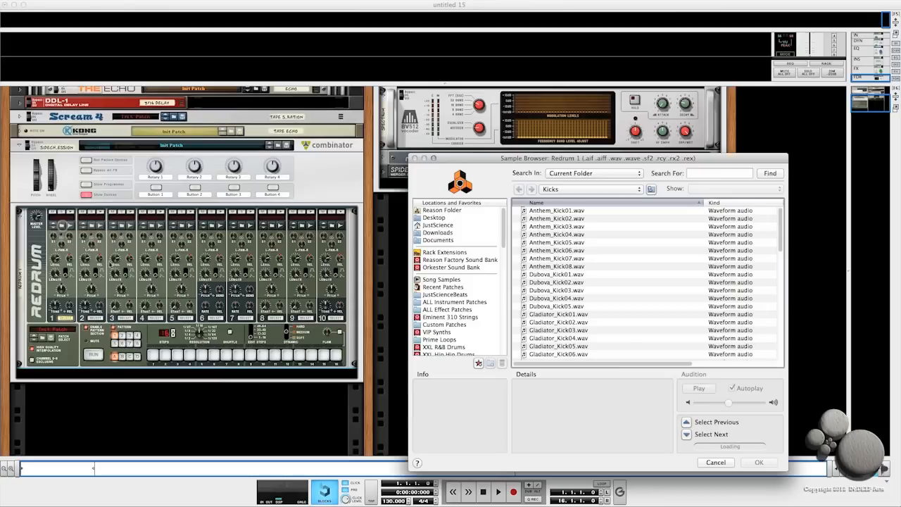
{"action": "left_click", "coordinate": [554, 220]}
{"action": "left_click", "coordinate": [756, 463]}
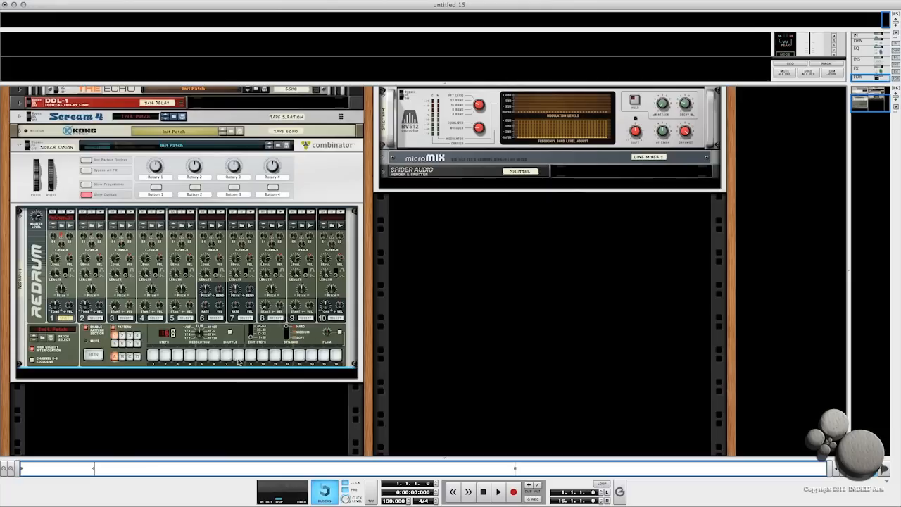
- Program kick hits on steps 1, 5, 9 and 13 of the Redrum pattern
{"action": "left_click", "coordinate": [153, 356]}
{"action": "left_click", "coordinate": [202, 355]}
{"action": "left_click", "coordinate": [250, 356]}
{"action": "left_click", "coordinate": [300, 355]}
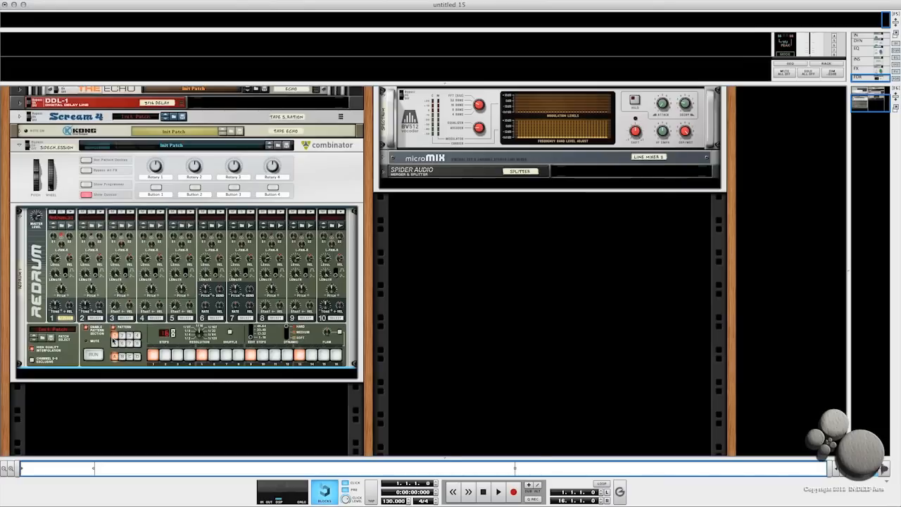
- In Redrum pattern 2, add a hit on step 9, then switch back to pattern 1
{"action": "left_click", "coordinate": [122, 336]}
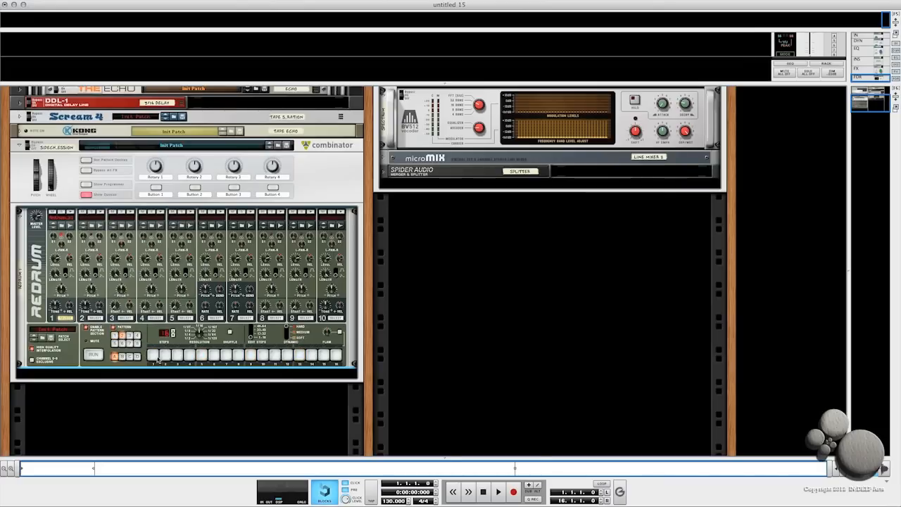
{"action": "left_click", "coordinate": [251, 355]}
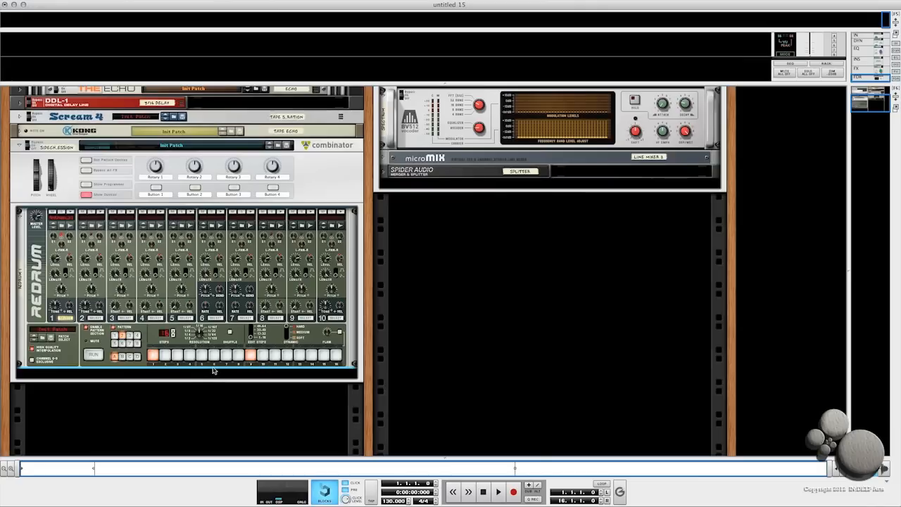
{"action": "left_click", "coordinate": [114, 336]}
- Add a Spider Audio Merger & Splitter below the Redrum and name it Splitter
{"action": "right_click", "coordinate": [108, 375]}
{"action": "mouse_move", "coordinate": [222, 441]}
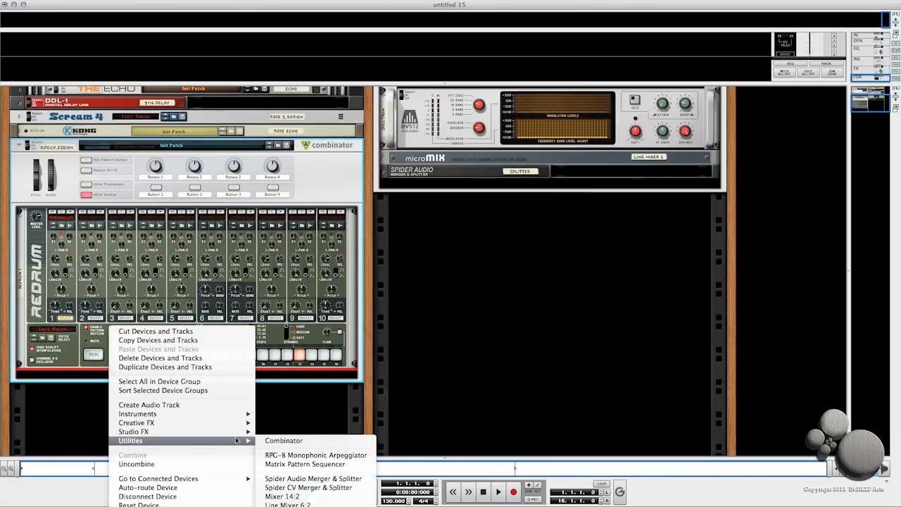
{"action": "left_click", "coordinate": [287, 479]}
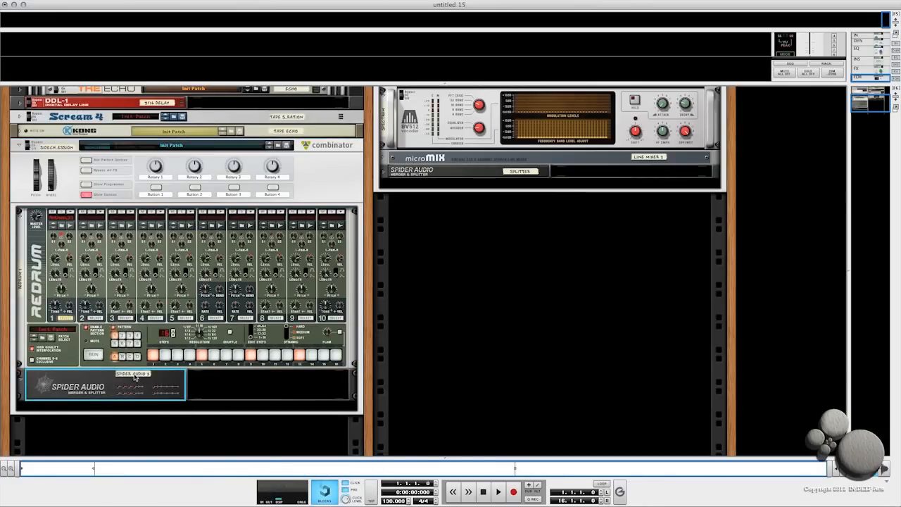
{"action": "double_click", "coordinate": [134, 374]}
{"action": "type", "text": "Splitter"}
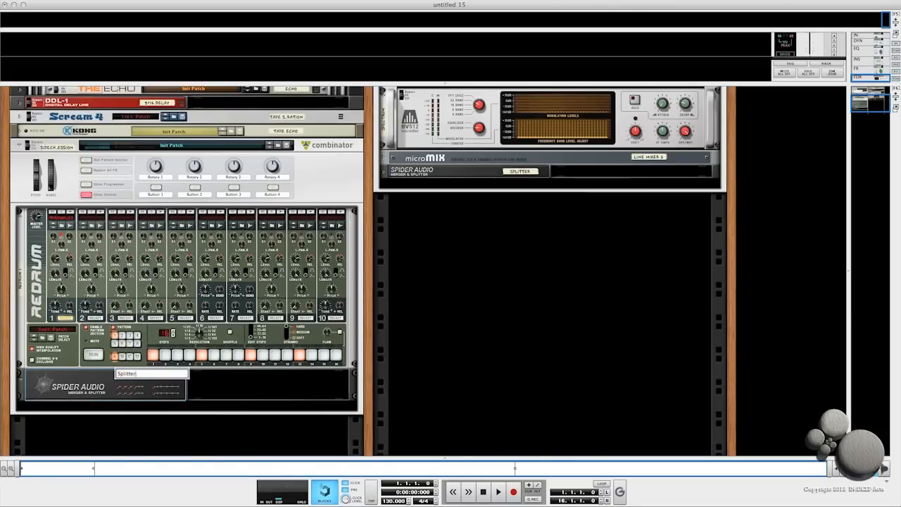
{"action": "key", "text": "Return"}
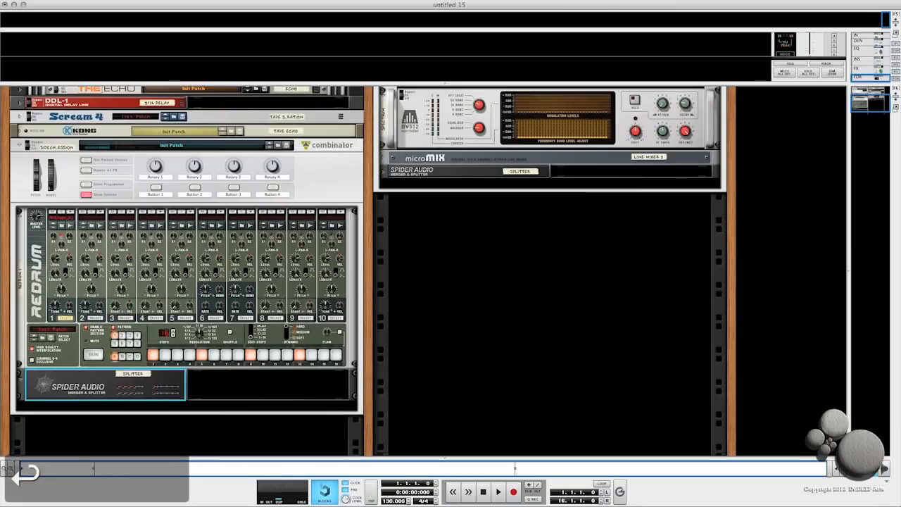
- Add a second Spider Audio Merger & Splitter and name it 1-4
{"action": "right_click", "coordinate": [210, 391]}
{"action": "mouse_move", "coordinate": [233, 470]}
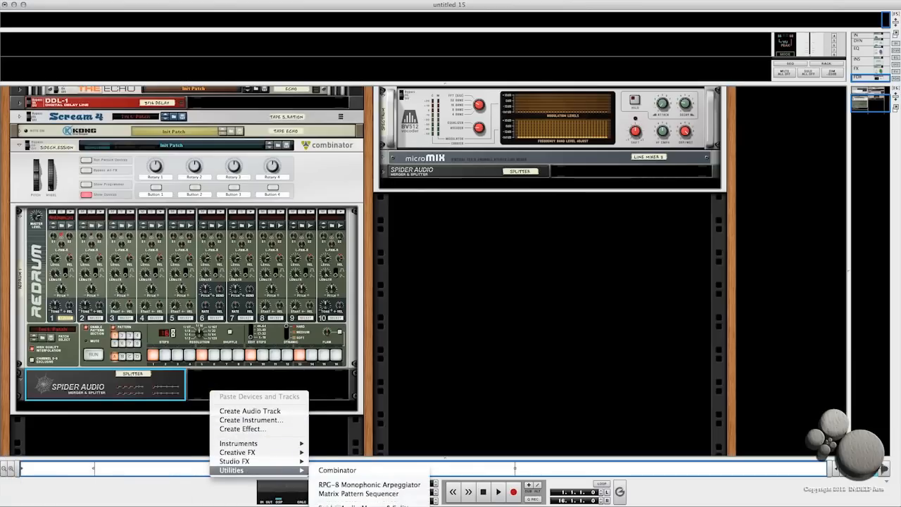
{"action": "left_click", "coordinate": [359, 505]}
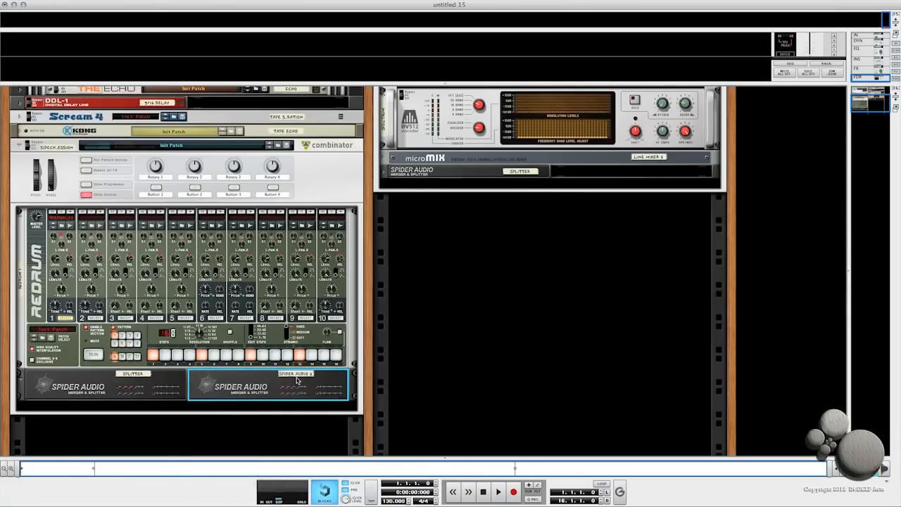
{"action": "double_click", "coordinate": [296, 376]}
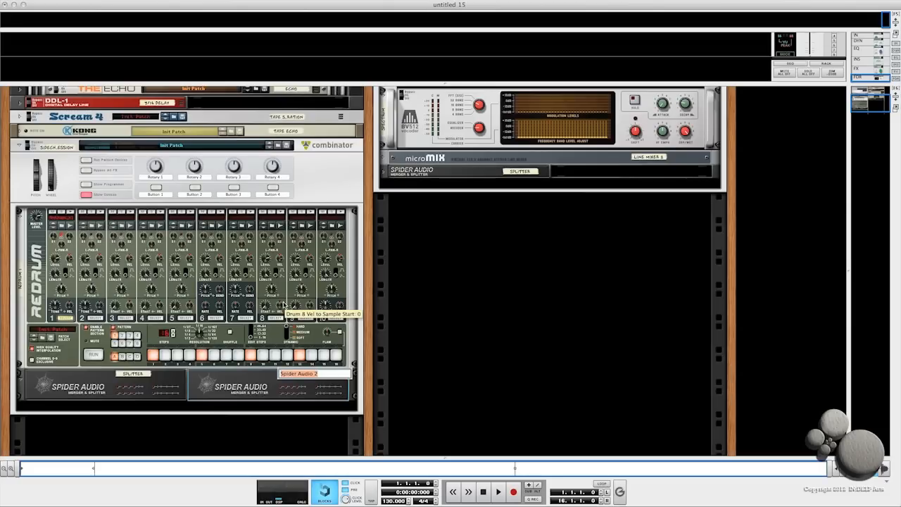
{"action": "key", "text": "BackSpace"}
{"action": "type", "text": "1-4"}
{"action": "key", "text": "Return"}
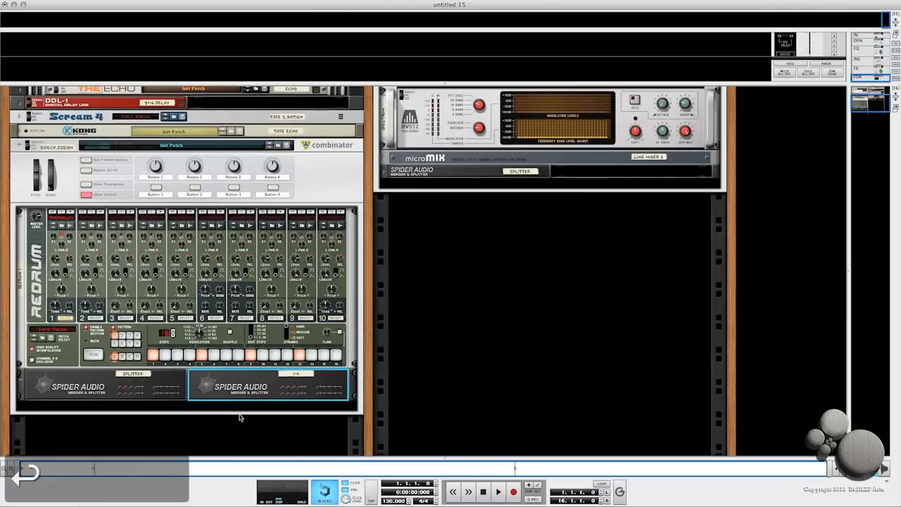
- Duplicate the 1-4 Spider three times and rename the first copy 5-8
{"action": "key", "text": "super+d"}
{"action": "key", "text": "super+d"}
{"action": "key", "text": "super+d"}
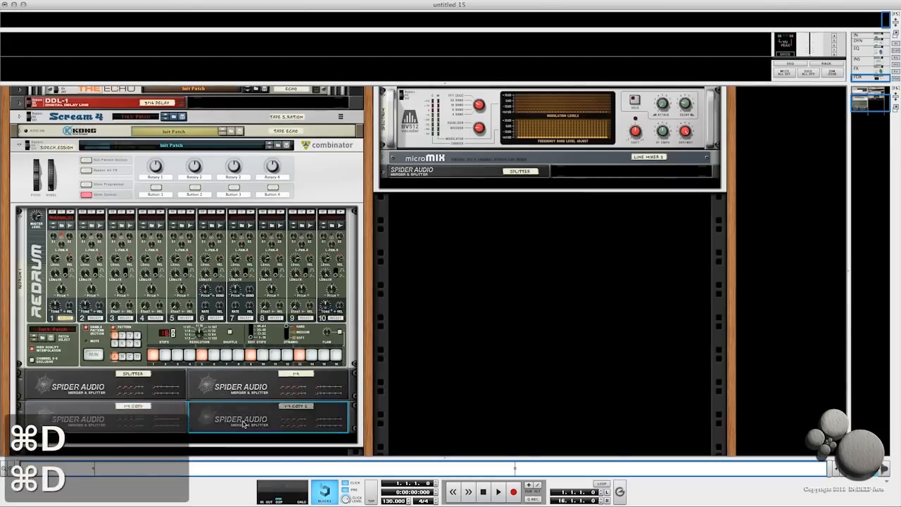
{"action": "left_click", "coordinate": [130, 397]}
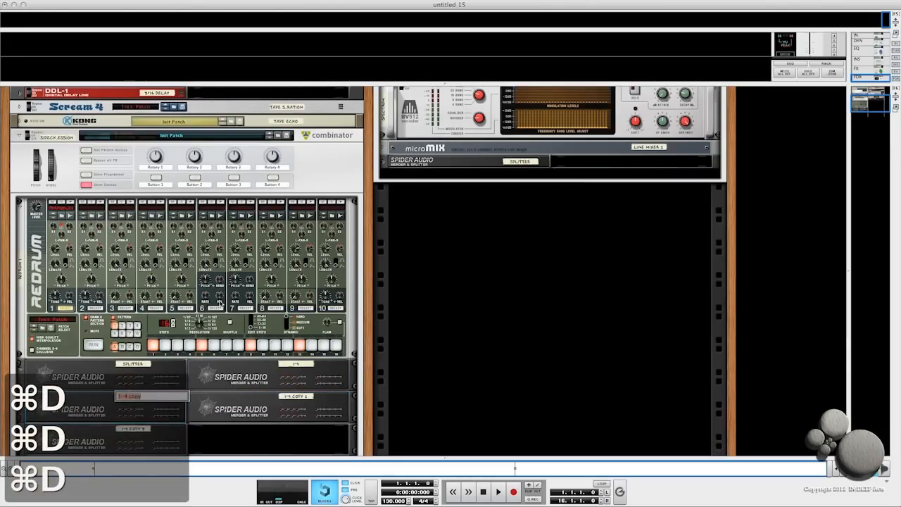
{"action": "type", "text": "S"}
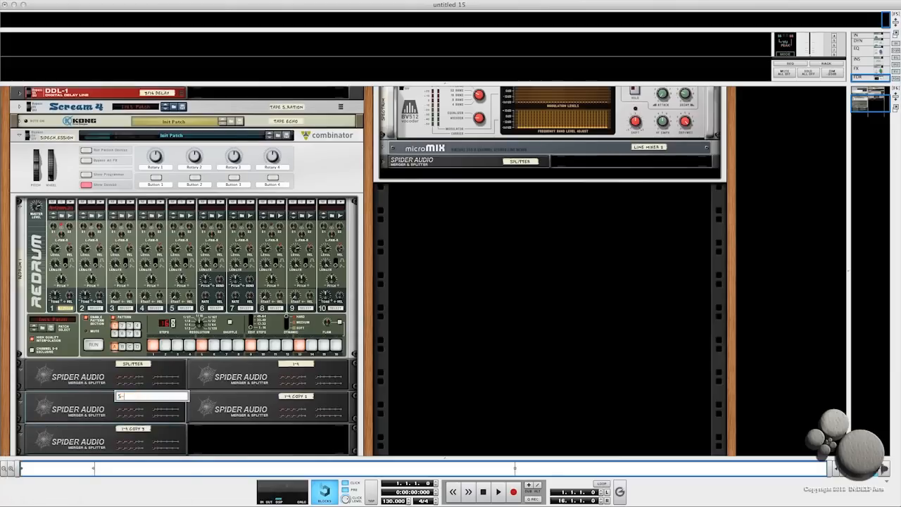
{"action": "key", "text": "Return"}
- Rename the remaining Spider copies 9-12 and 13-16
{"action": "left_click", "coordinate": [295, 398]}
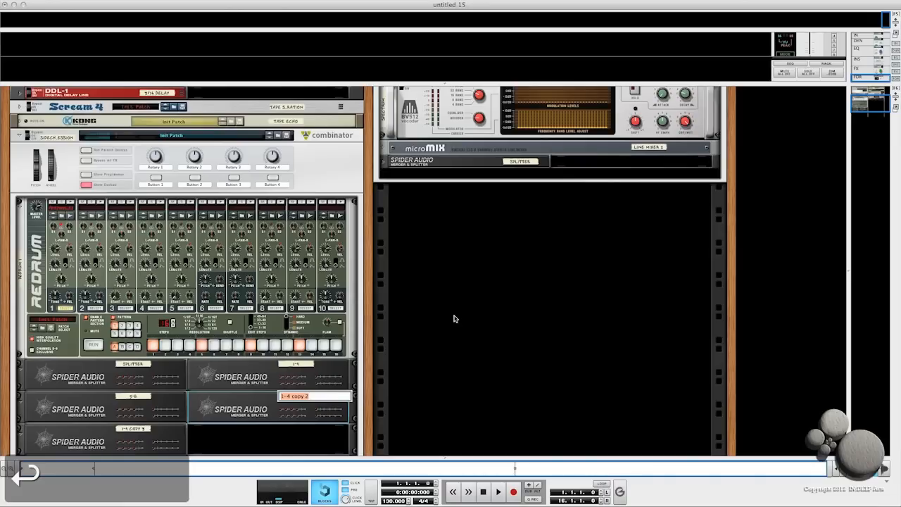
{"action": "type", "text": "9-1"}
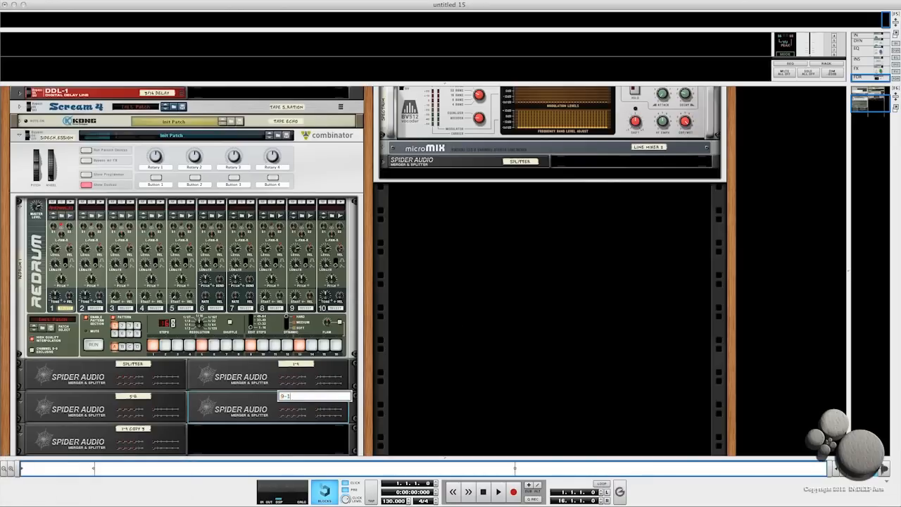
{"action": "type", "text": "2"}
{"action": "key", "text": "Return"}
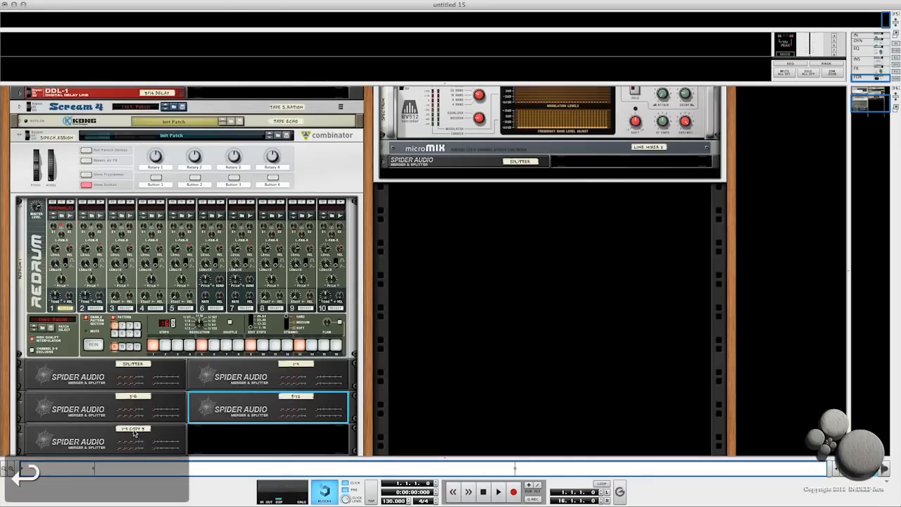
{"action": "left_click", "coordinate": [134, 429]}
{"action": "type", "text": "13-16"}
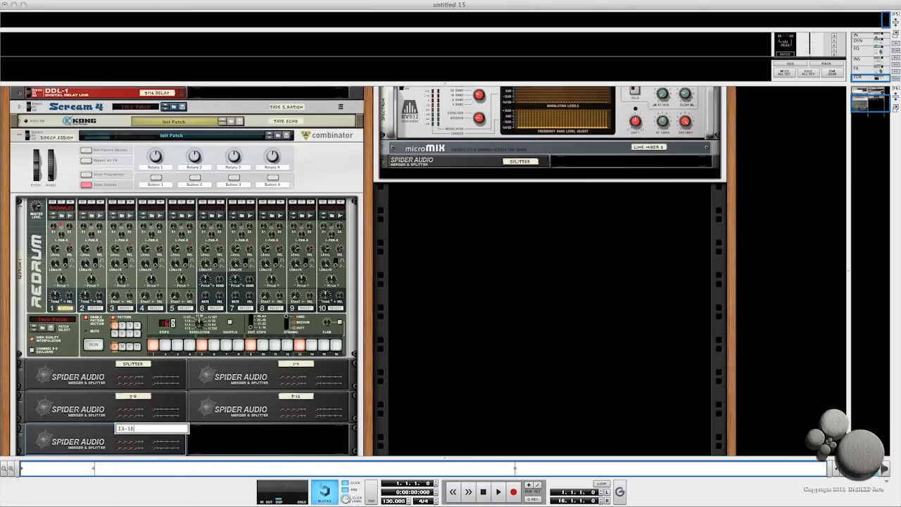
{"action": "key", "text": "Return"}
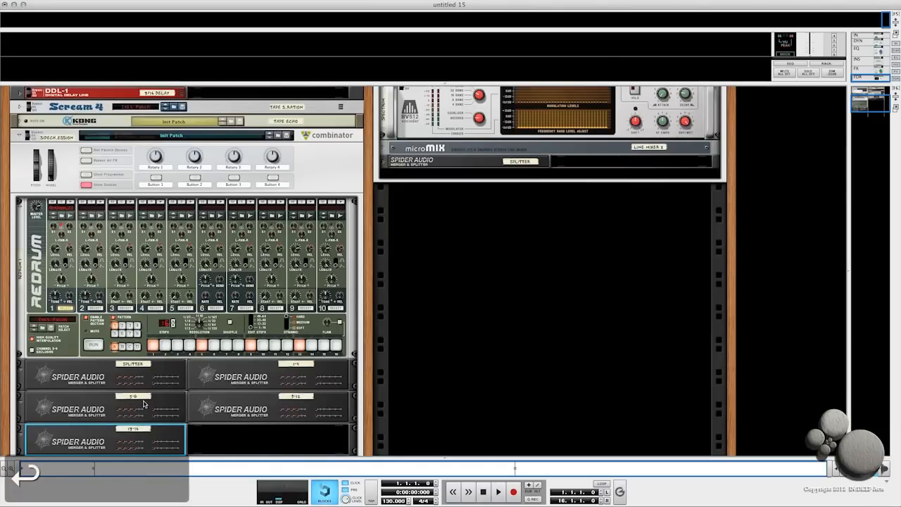
- Flip the rack and connect the Redrum's stereo output to the Splitter Spider's split input
{"action": "key", "text": "Tab"}
{"action": "scroll", "coordinate": [276, 143], "scroll_direction": "down", "scroll_amount": 2}
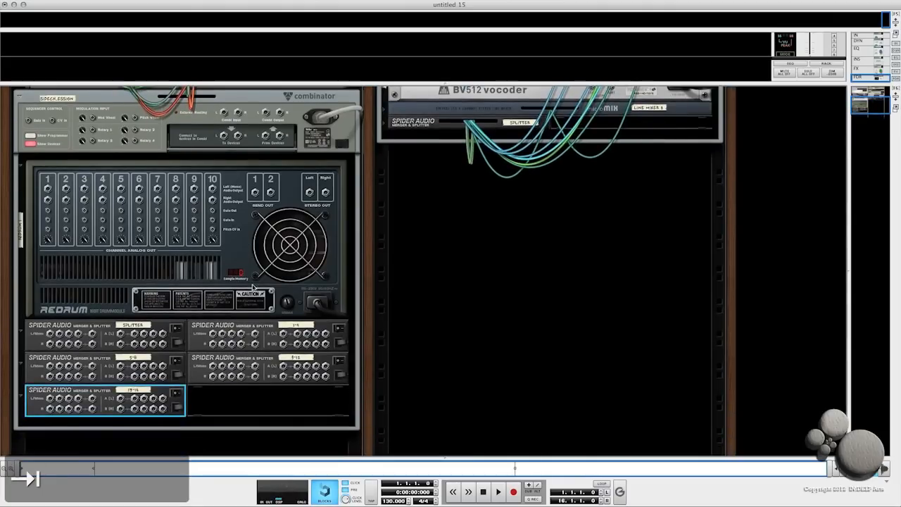
{"action": "left_click", "coordinate": [309, 194]}
{"action": "left_click_drag", "start_coordinate": [309, 194], "coordinate": [120, 335]}
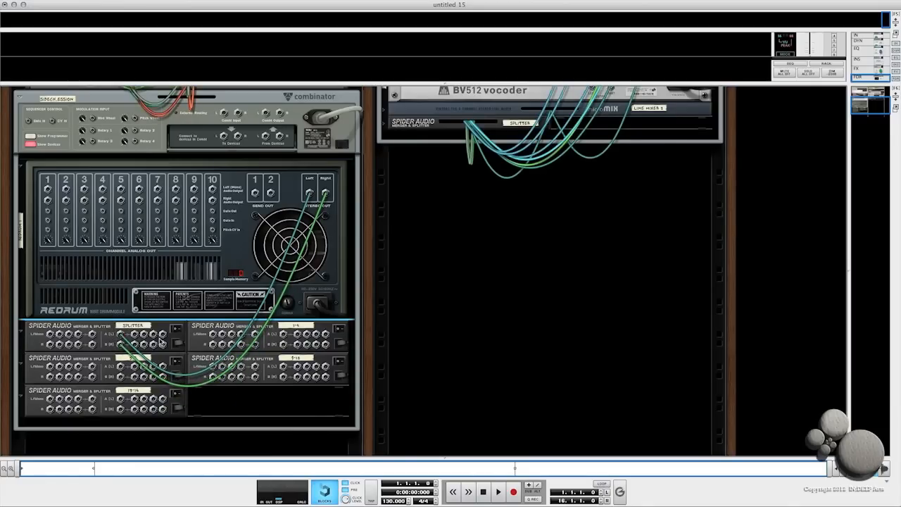
- Connect the Splitter Spider's split outputs to the inputs of the 1-4, 5-8, 9-12 and 13-16 Spiders
{"action": "left_click_drag", "start_coordinate": [159, 345], "coordinate": [284, 336]}
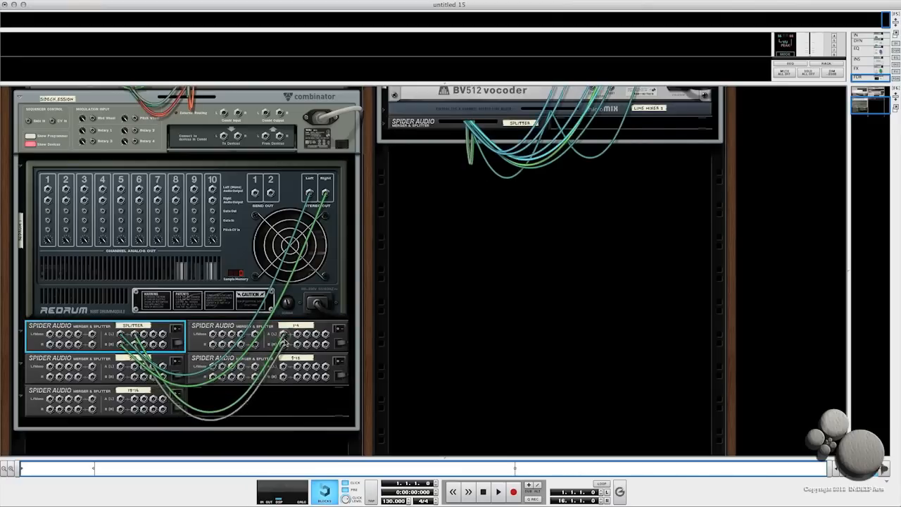
{"action": "left_click_drag", "start_coordinate": [146, 335], "coordinate": [130, 400]}
{"action": "left_click_drag", "start_coordinate": [154, 336], "coordinate": [283, 367]}
{"action": "left_click_drag", "start_coordinate": [163, 338], "coordinate": [121, 408]}
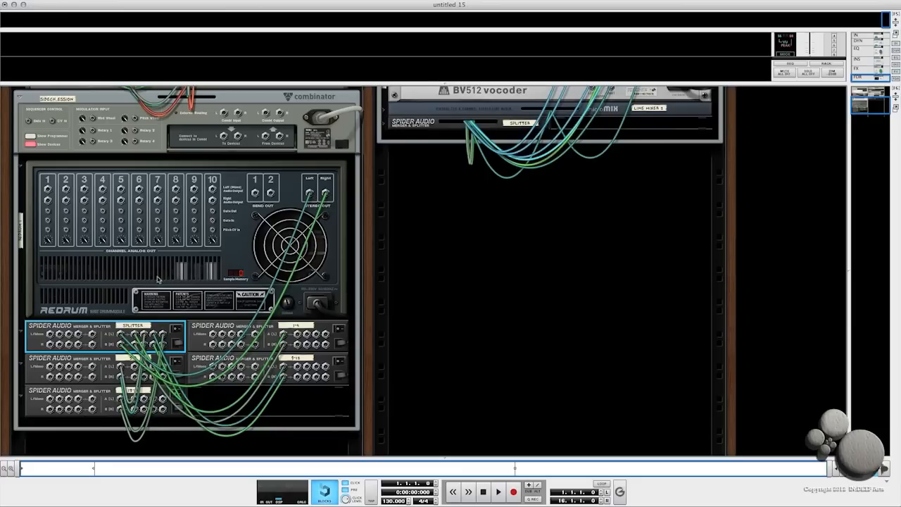
{"action": "key", "text": "Tab"}
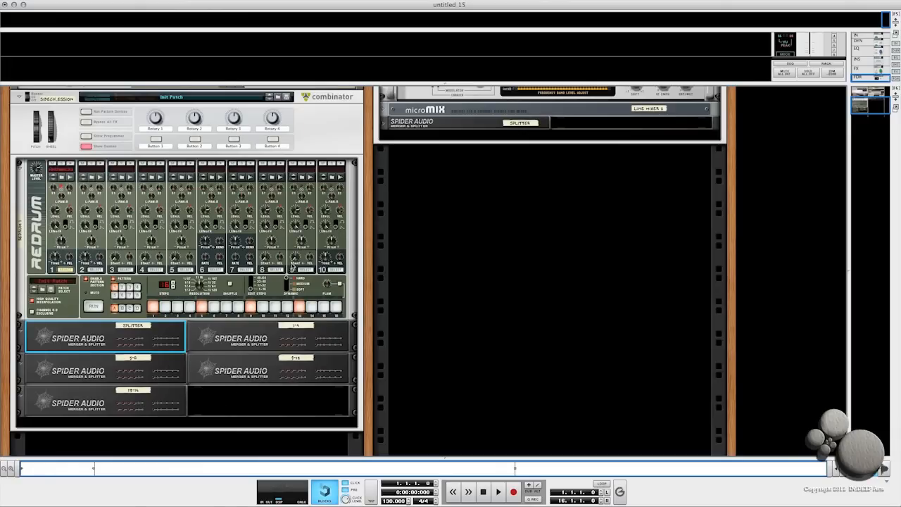
- Create an audio track in the empty rack space, expand it, and hide Combinator 2's devices
{"action": "right_click", "coordinate": [513, 198]}
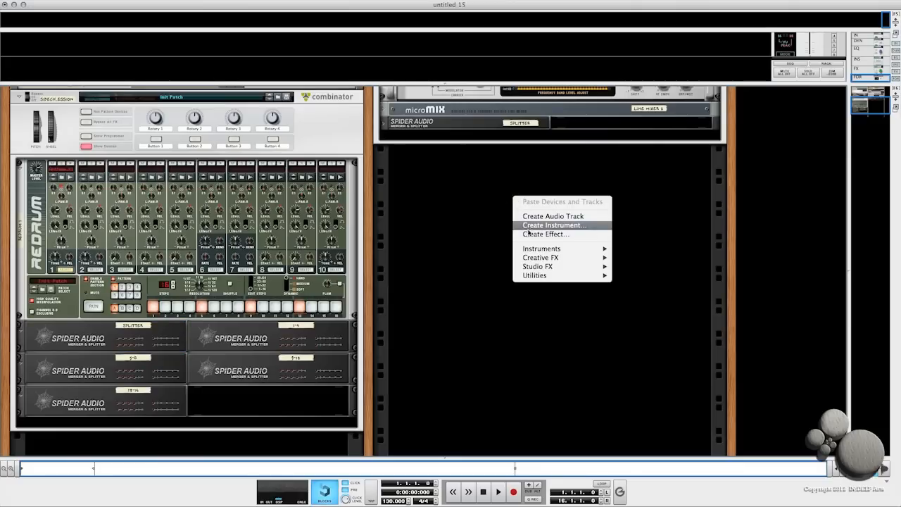
{"action": "left_click", "coordinate": [530, 217]}
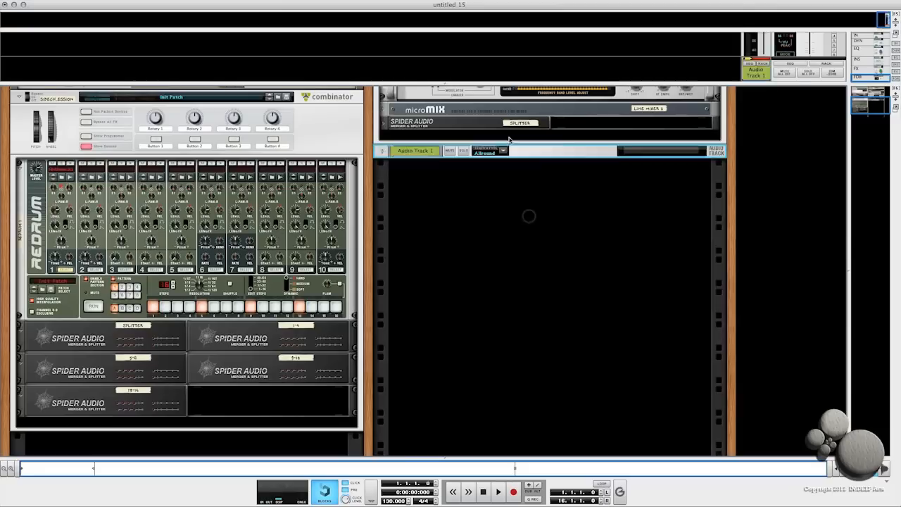
{"action": "left_click", "coordinate": [383, 152]}
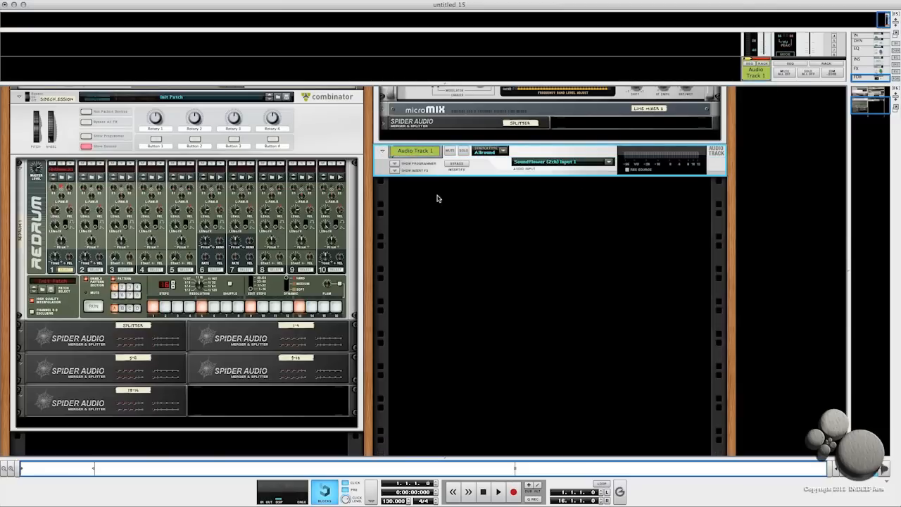
{"action": "key", "text": "Tab"}
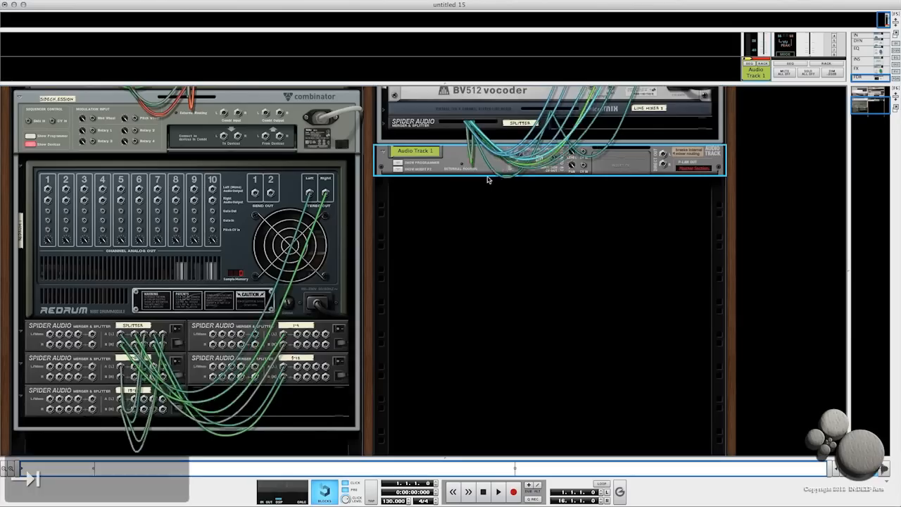
{"action": "scroll", "coordinate": [516, 171], "scroll_direction": "up", "scroll_amount": 5}
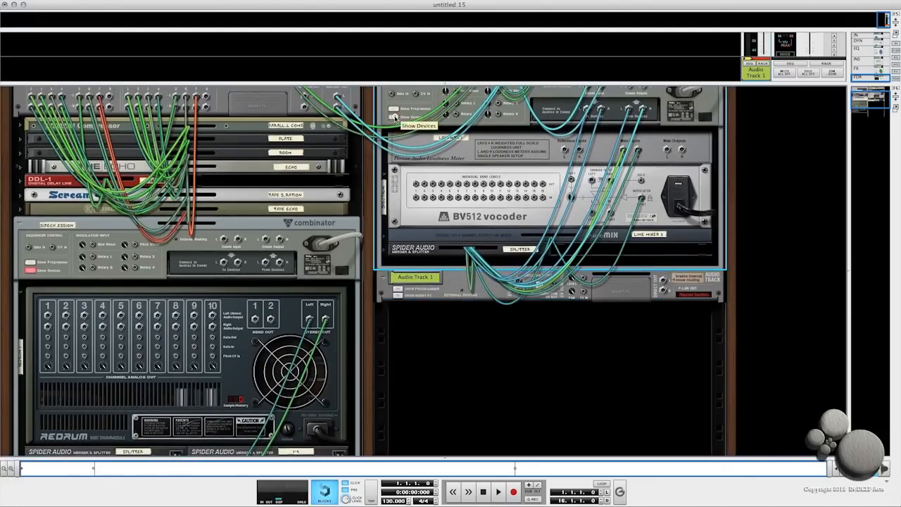
{"action": "left_click", "coordinate": [394, 117]}
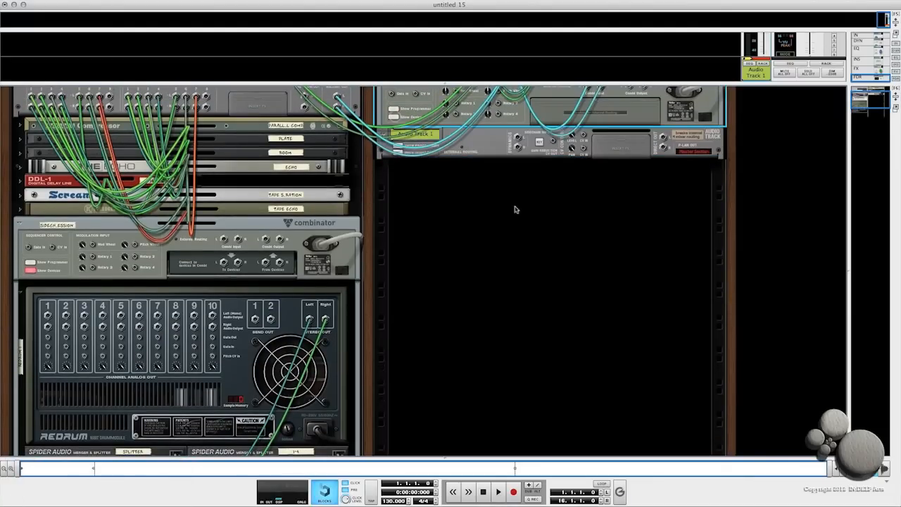
{"action": "left_click", "coordinate": [497, 146]}
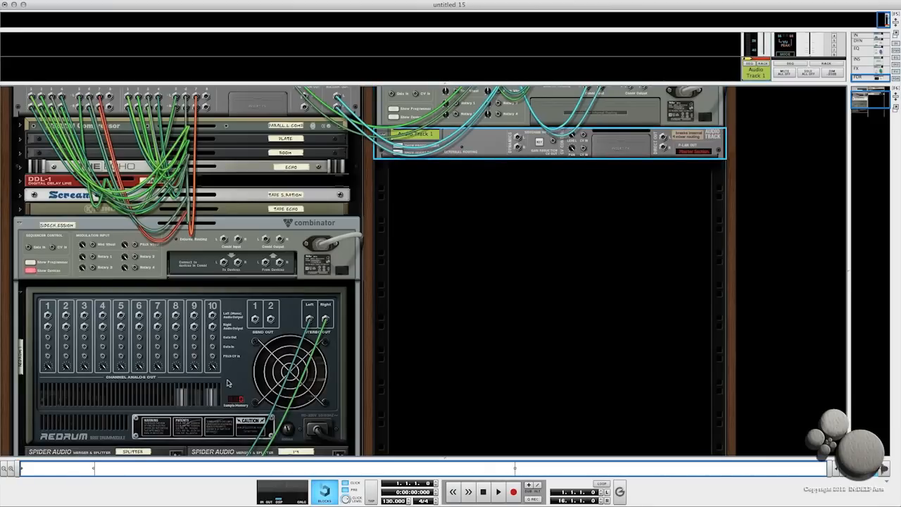
{"action": "scroll", "coordinate": [226, 381], "scroll_direction": "down", "scroll_amount": 5}
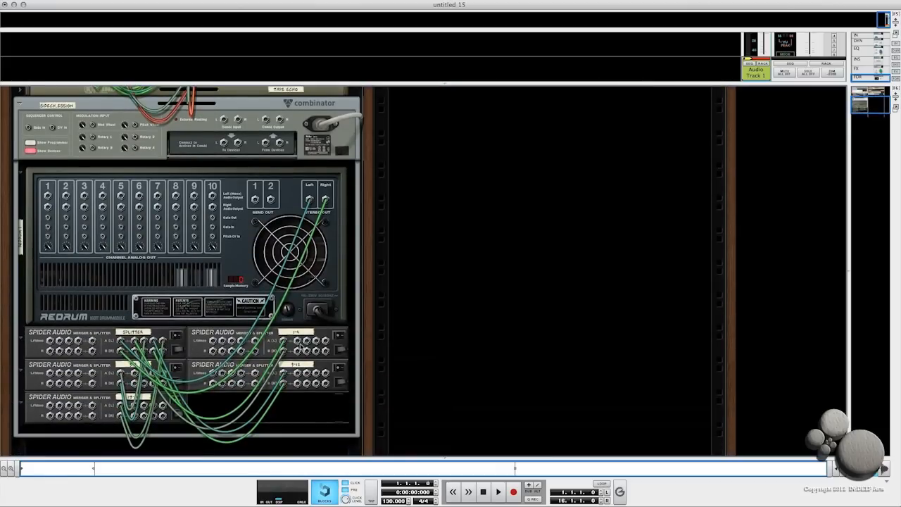
{"action": "scroll", "coordinate": [543, 242], "scroll_direction": "up", "scroll_amount": 10}
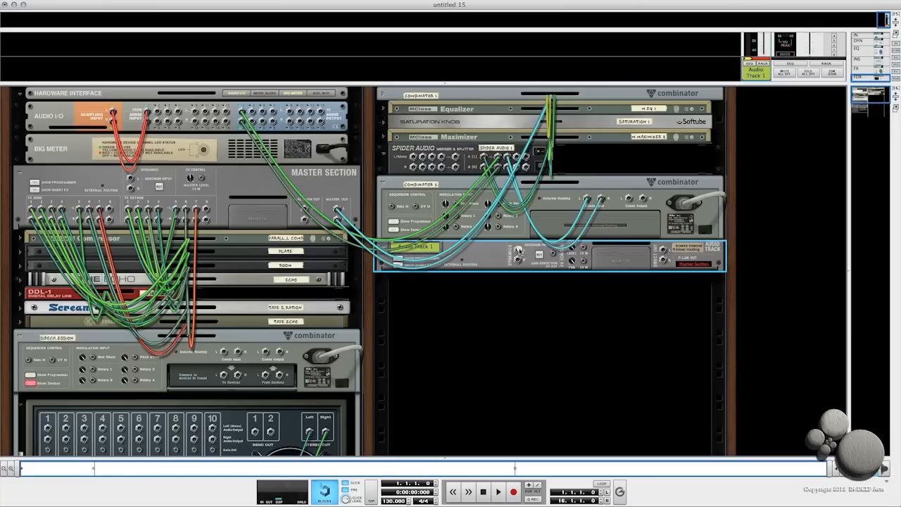
- Route the audio track's sidechain input from Split Output 1 Left of the 1-4 Spider in the Sidechain Compression Combinator
{"action": "left_click", "coordinate": [519, 250]}
{"action": "mouse_move", "coordinate": [550, 345]}
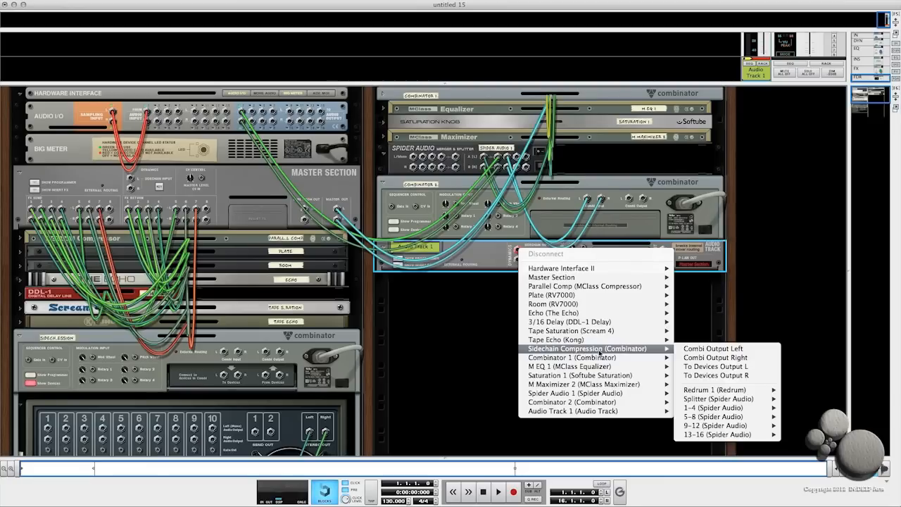
{"action": "mouse_move", "coordinate": [712, 412]}
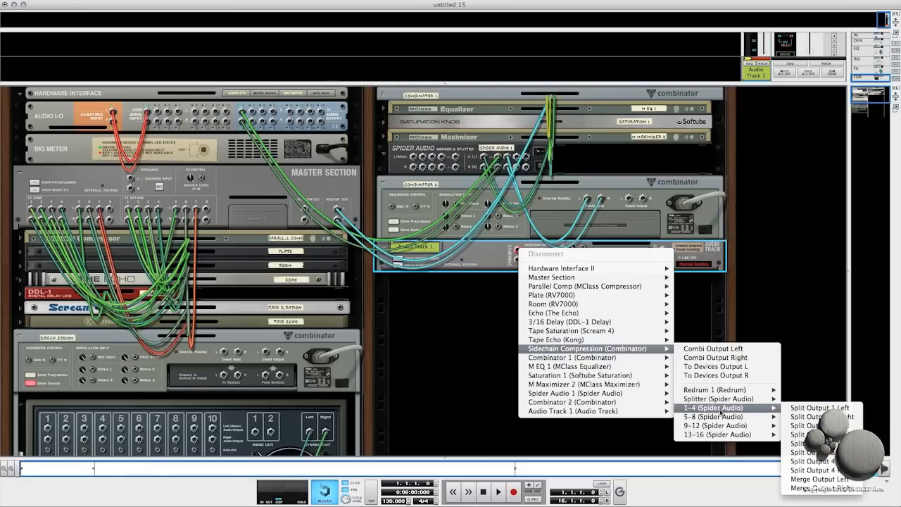
{"action": "left_click", "coordinate": [791, 409]}
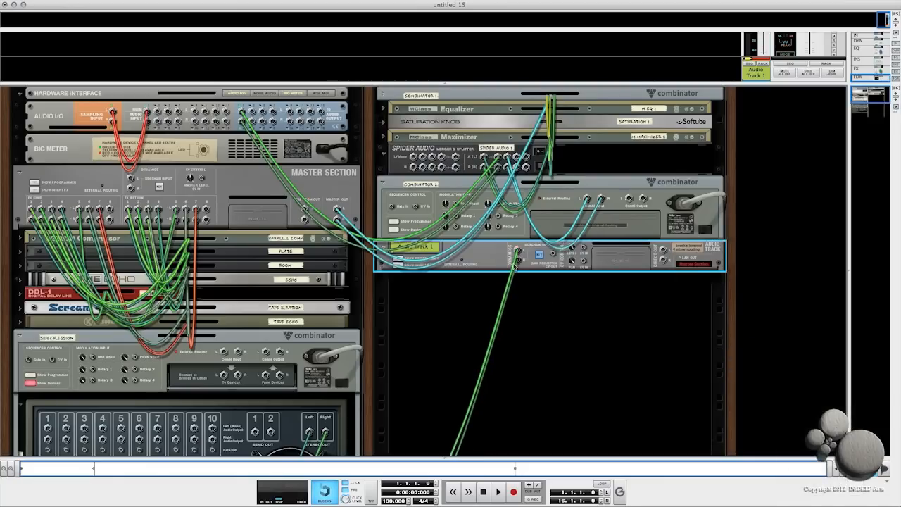
{"action": "scroll", "coordinate": [524, 260], "scroll_direction": "down", "scroll_amount": 6}
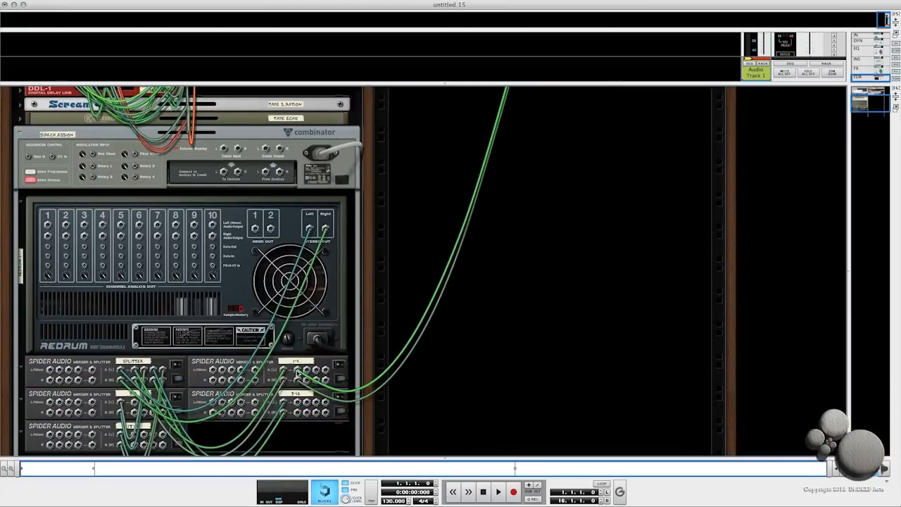
{"action": "scroll", "coordinate": [388, 338], "scroll_direction": "up", "scroll_amount": 6}
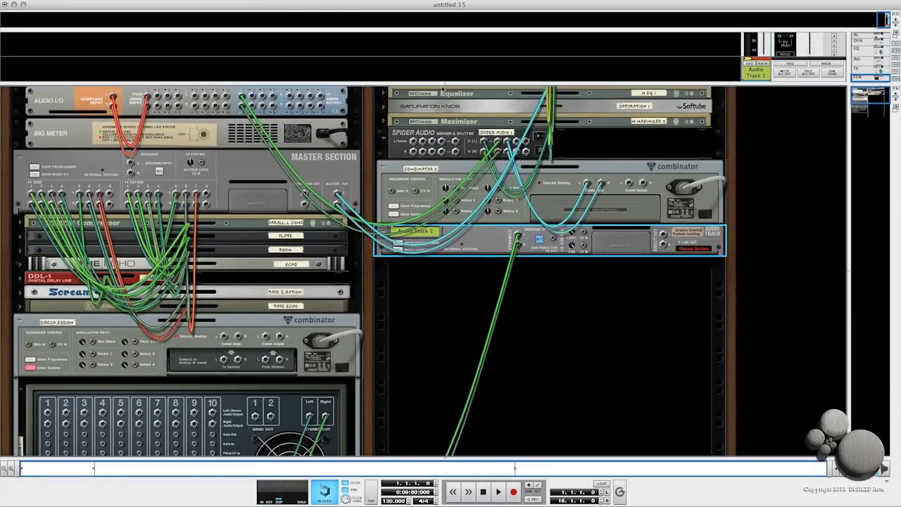
- Inspect the audio track's channel strip in the mixer, including its dynamics section
{"action": "left_click_drag", "start_coordinate": [444, 83], "coordinate": [445, 392]}
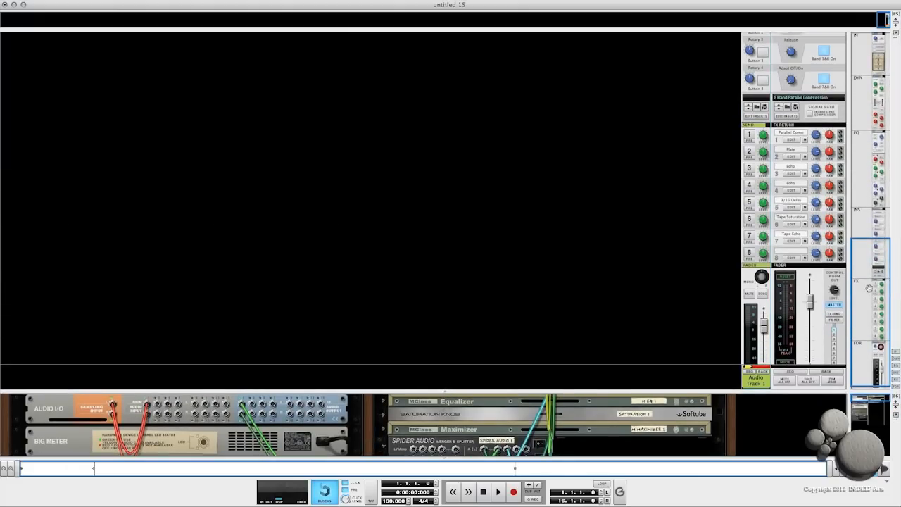
{"action": "left_click_drag", "start_coordinate": [872, 259], "coordinate": [885, 73]}
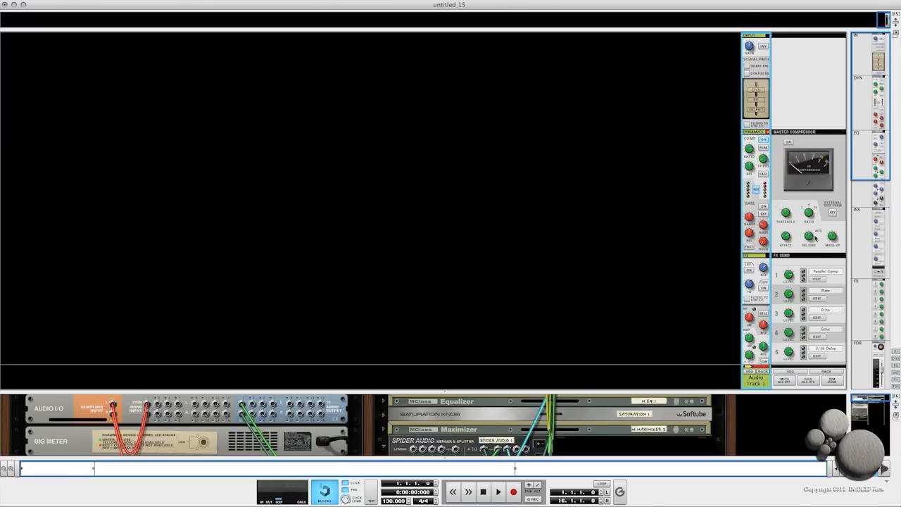
{"action": "scroll", "coordinate": [877, 168], "scroll_direction": "down", "scroll_amount": 3}
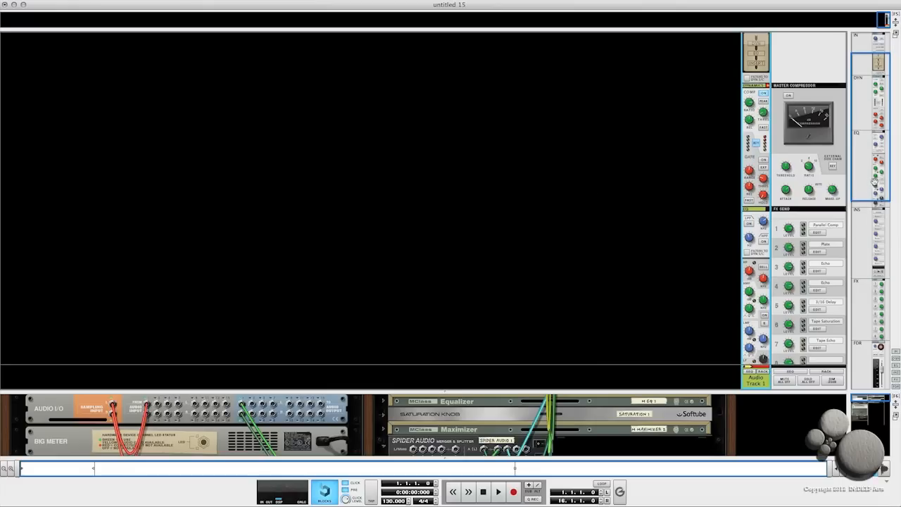
{"action": "left_click_drag", "start_coordinate": [871, 186], "coordinate": [876, 387]}
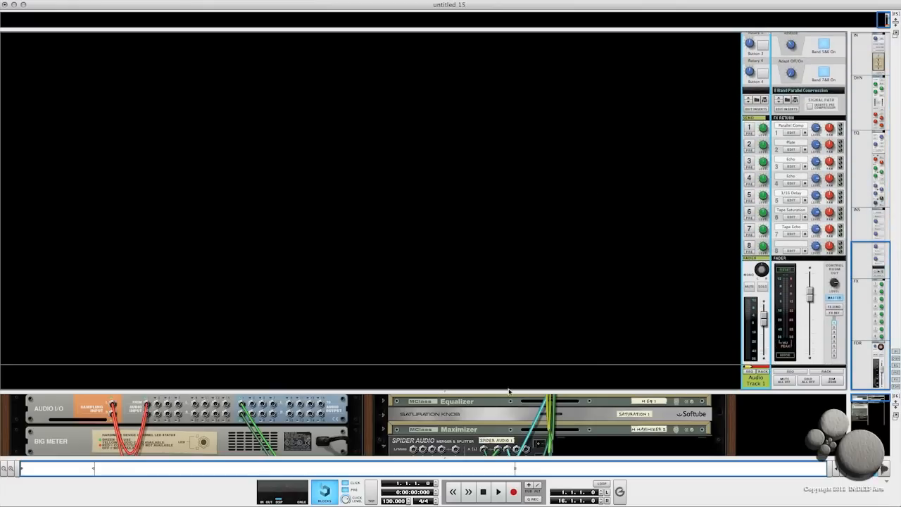
{"action": "left_click_drag", "start_coordinate": [448, 382], "coordinate": [473, 83]}
{"action": "key", "text": "Tab"}
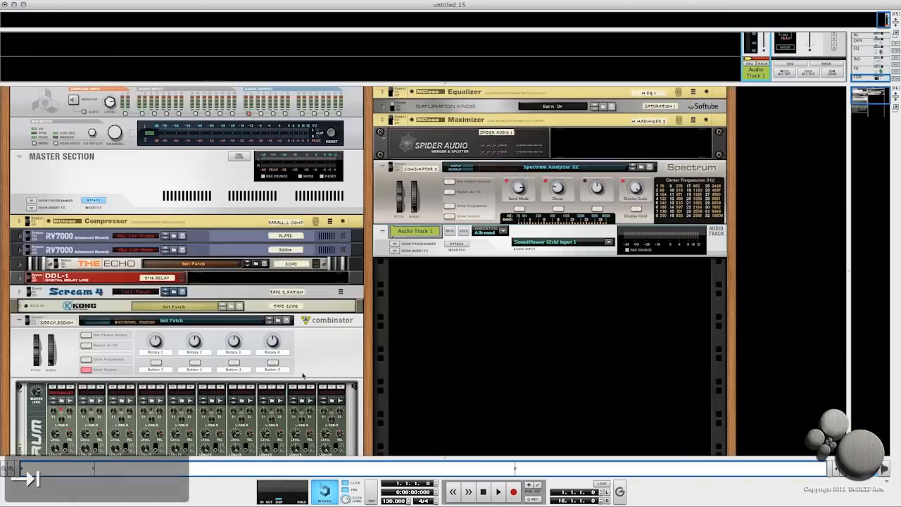
- Select a Redrum pattern and hide the Sidechain Compression Combinator's devices
{"action": "scroll", "coordinate": [152, 390], "scroll_direction": "down", "scroll_amount": 3}
{"action": "scroll", "coordinate": [152, 389], "scroll_direction": "down", "scroll_amount": 3}
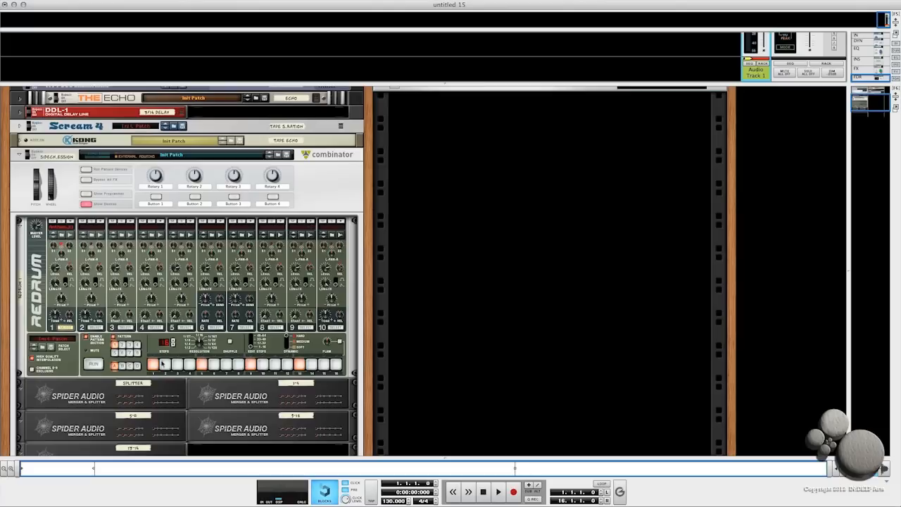
{"action": "left_click", "coordinate": [123, 348]}
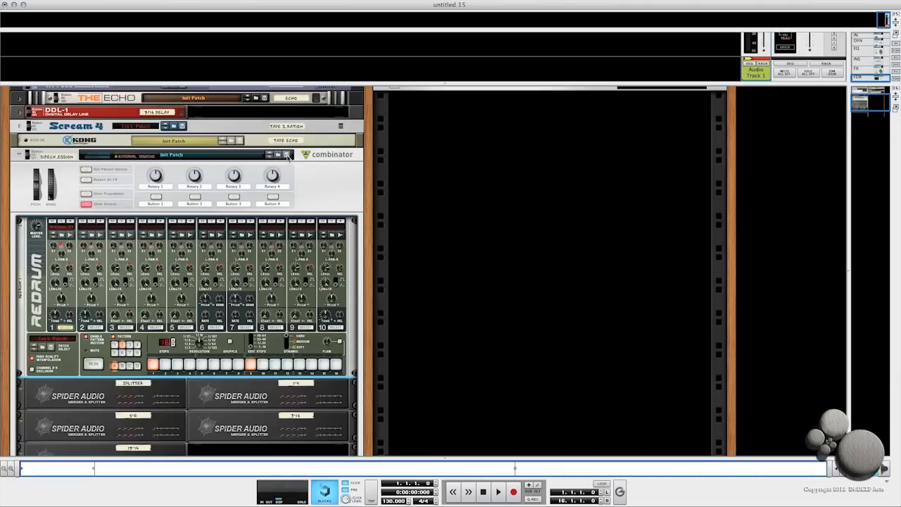
{"action": "left_click", "coordinate": [85, 205]}
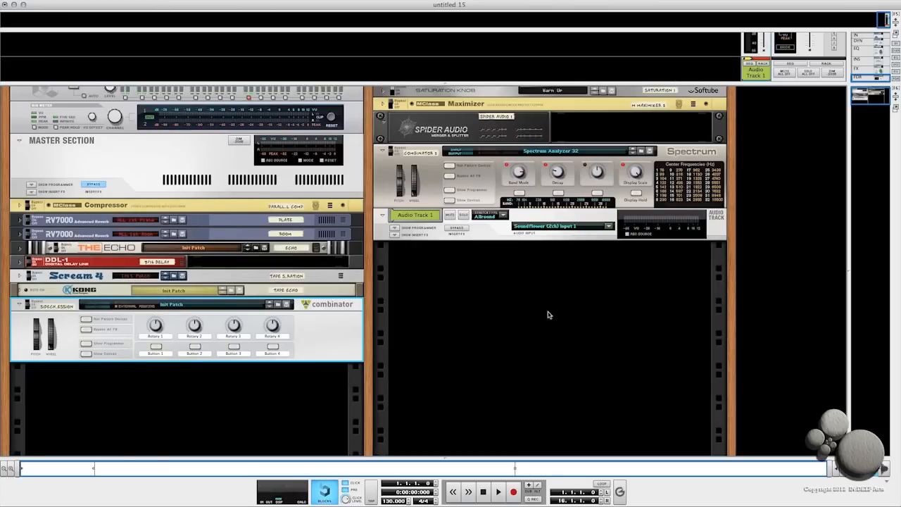
- Delete the test audio track and show Combinator 2's devices again
{"action": "left_click", "coordinate": [482, 226]}
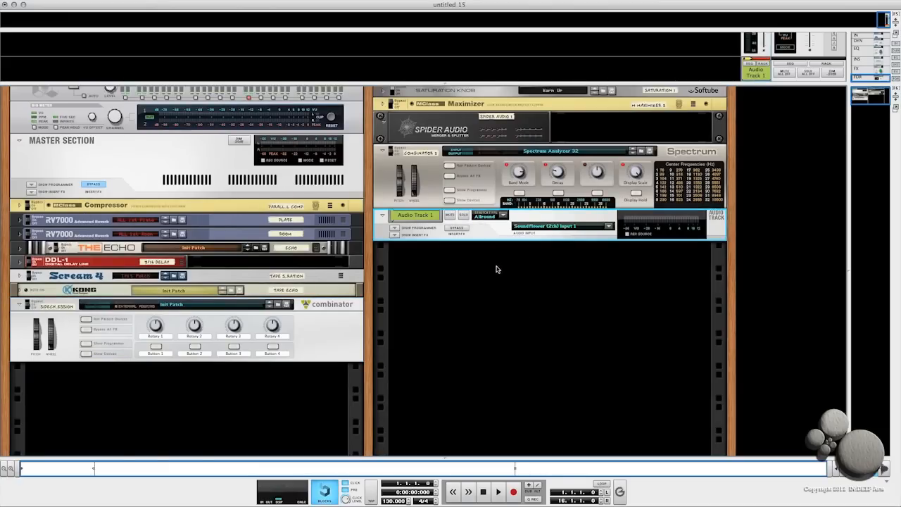
{"action": "key", "text": "BackSpace"}
{"action": "left_click", "coordinate": [669, 197]}
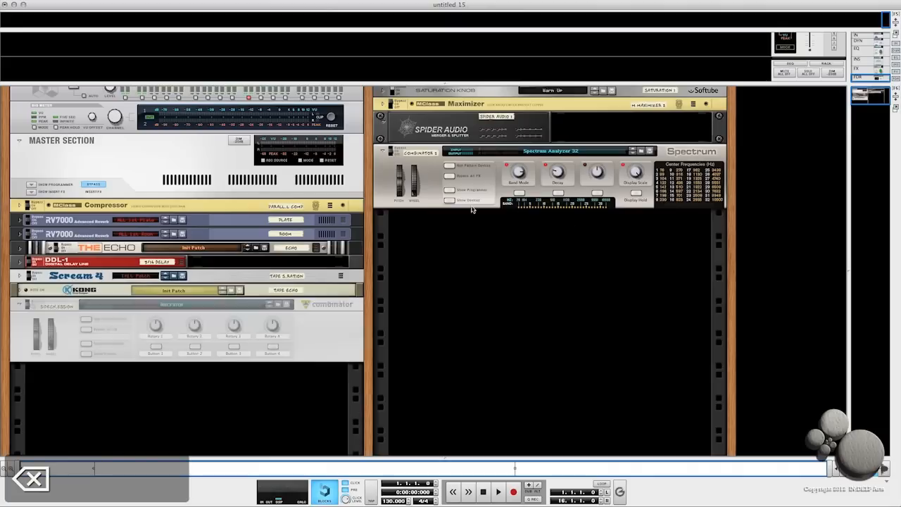
{"action": "left_click", "coordinate": [449, 200]}
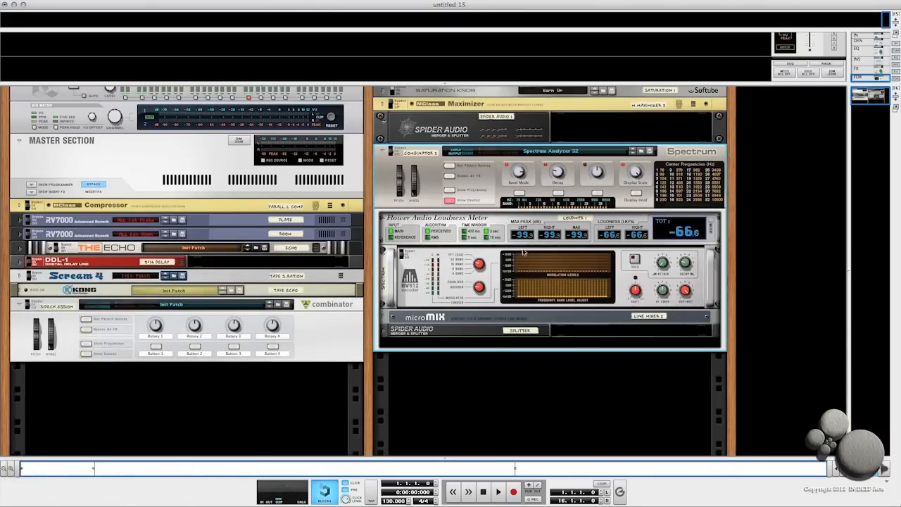
{"action": "scroll", "coordinate": [715, 261], "scroll_direction": "up", "scroll_amount": 2}
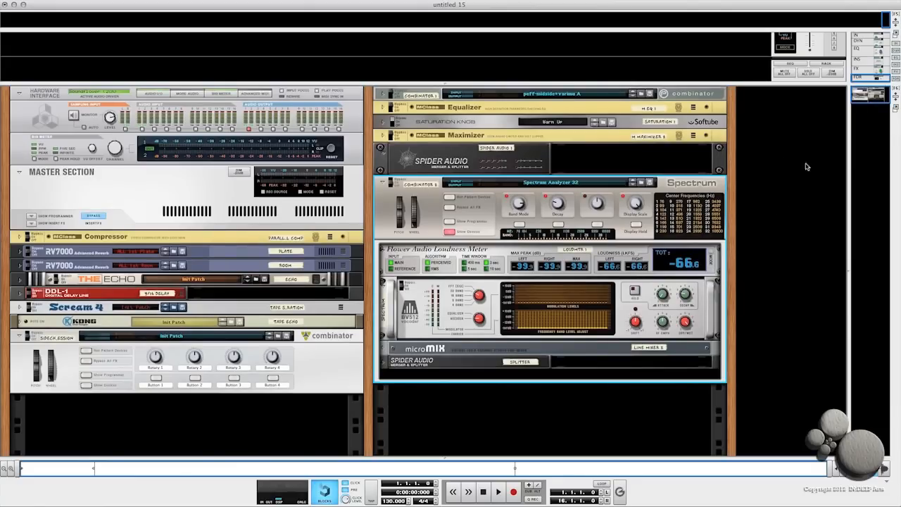
- Create a Mix Channel in the empty rack space beside the mastering chain
{"action": "right_click", "coordinate": [770, 151]}
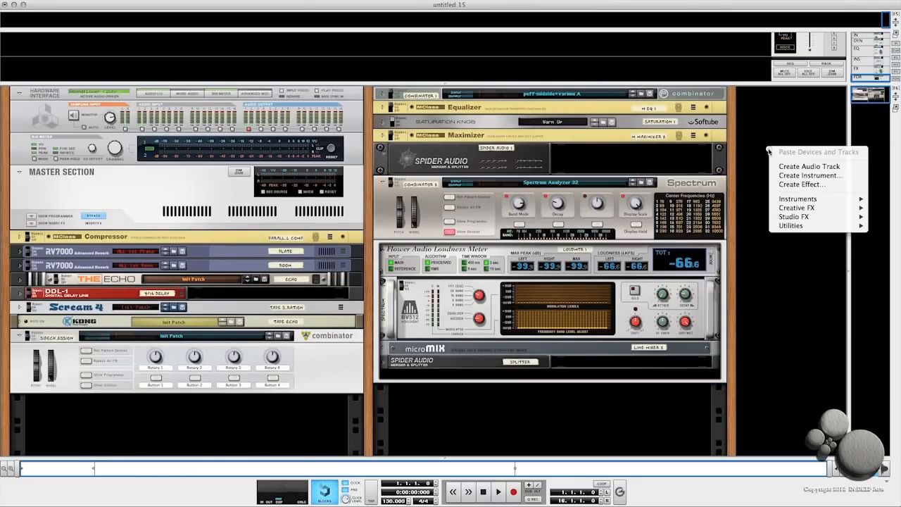
{"action": "mouse_move", "coordinate": [792, 226]}
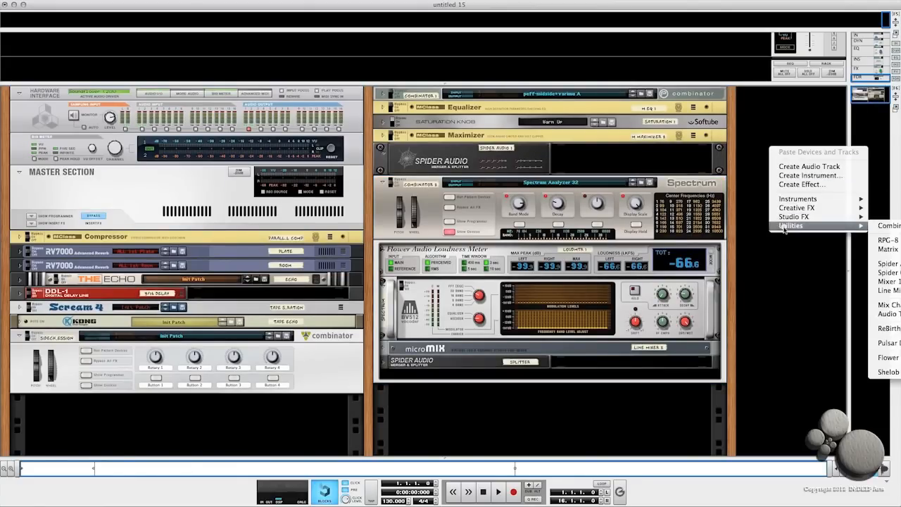
{"action": "left_click", "coordinate": [888, 307]}
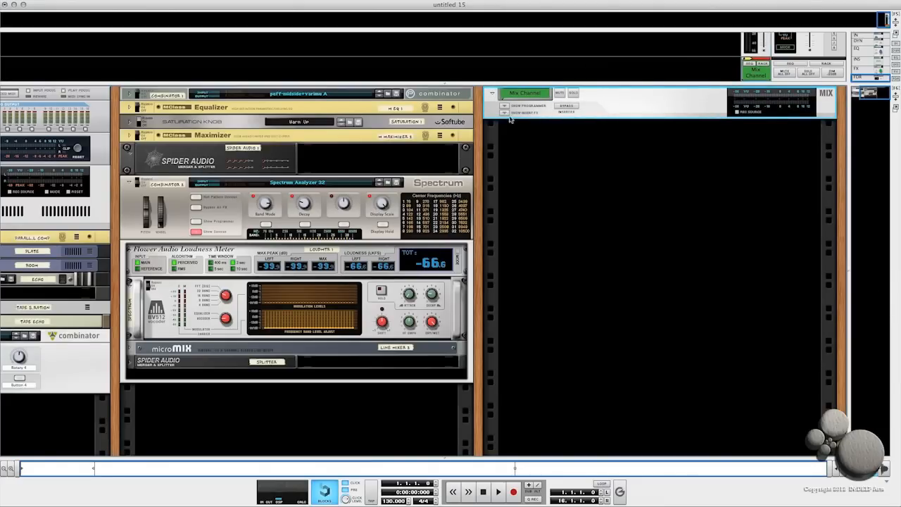
- Add a Spider Audio Merger & Splitter under the Mix Channel and duplicate it
{"action": "left_click", "coordinate": [505, 113]}
{"action": "right_click", "coordinate": [512, 126]}
{"action": "key", "text": "Escape"}
{"action": "right_click", "coordinate": [522, 127]}
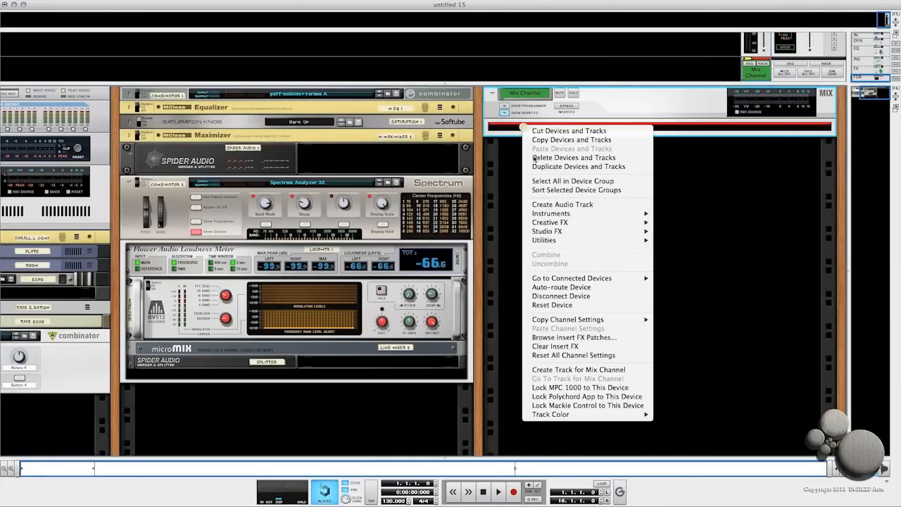
{"action": "mouse_move", "coordinate": [560, 242]}
{"action": "left_click", "coordinate": [682, 280]}
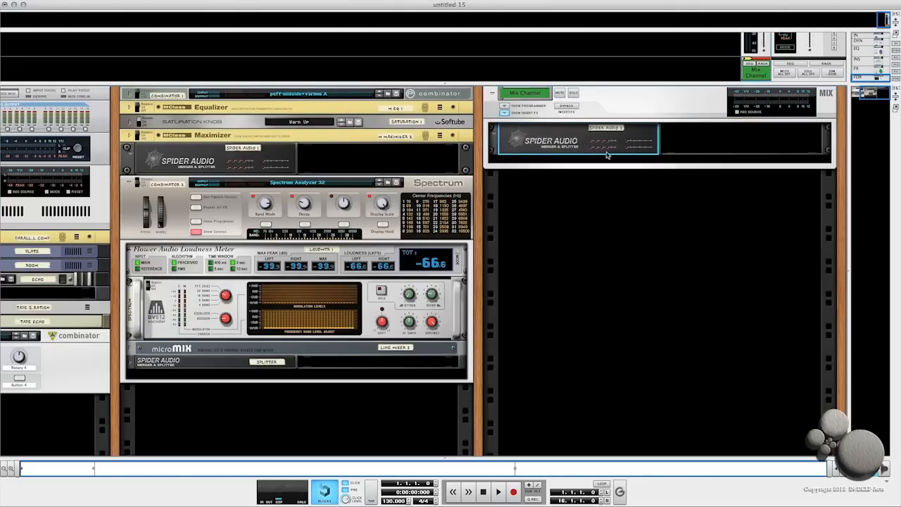
{"action": "key", "text": "super+c"}
{"action": "key", "text": "super+d"}
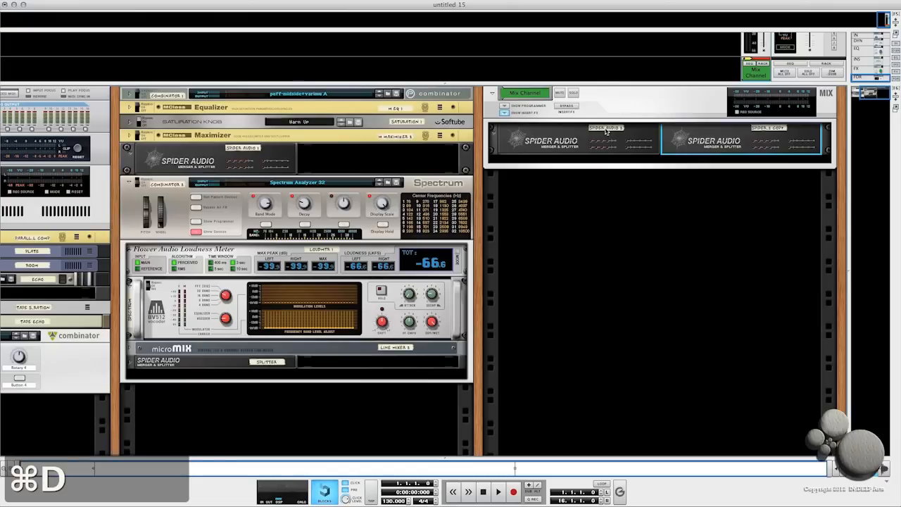
- Rename the two Spider Audio devices under the Mix Channel as 1-4 and 5-7
{"action": "double_click", "coordinate": [607, 129]}
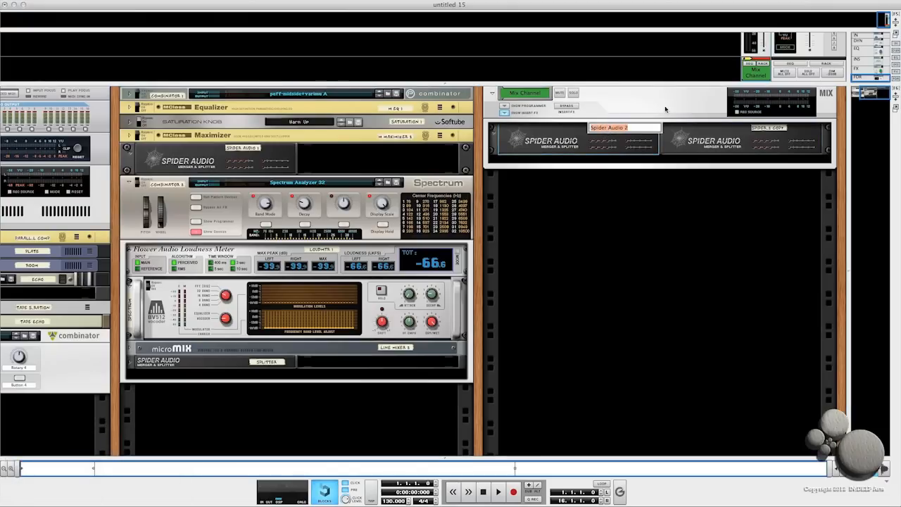
{"action": "type", "text": "1-4"}
{"action": "double_click", "coordinate": [769, 128]}
{"action": "type", "text": "5"}
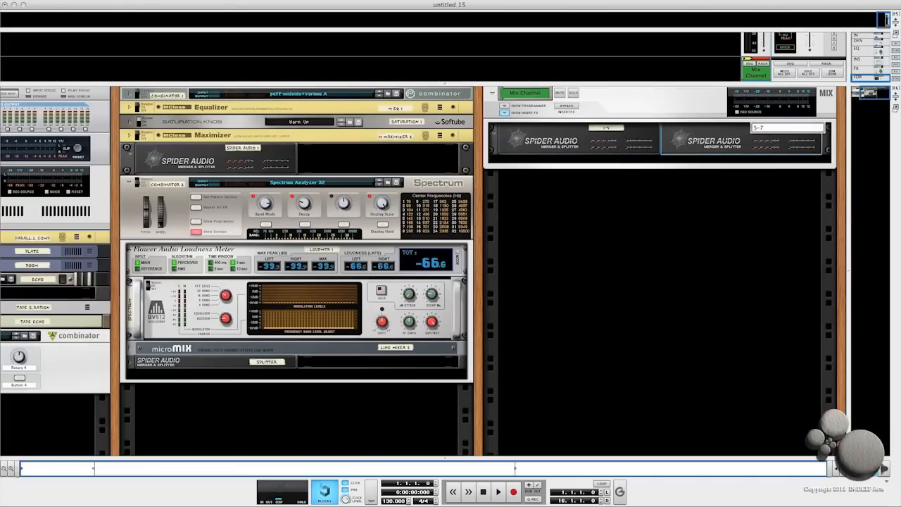
{"action": "type", "text": "-7"}
{"action": "key", "text": "Return"}
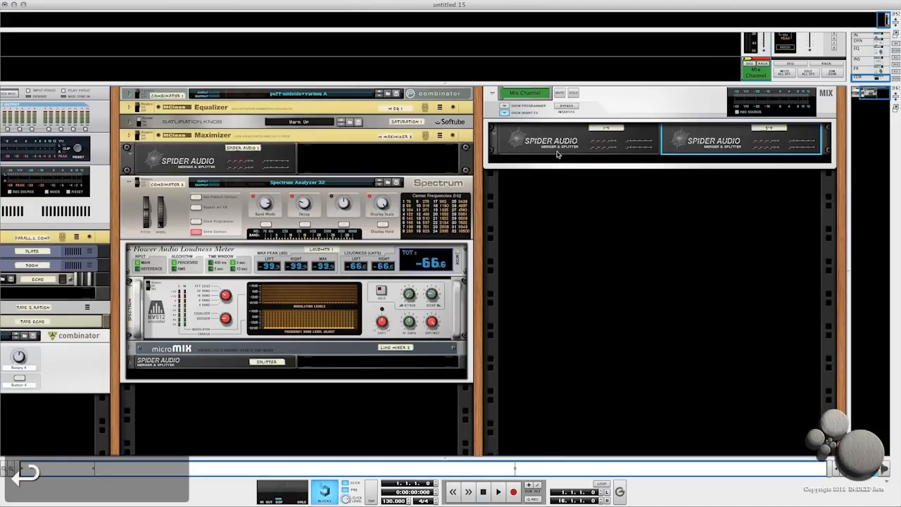
- Flip the rack to the rear and cable two outputs of the 1-4 Spider into the 5-7 Spider's inputs
{"action": "key", "text": "Tab"}
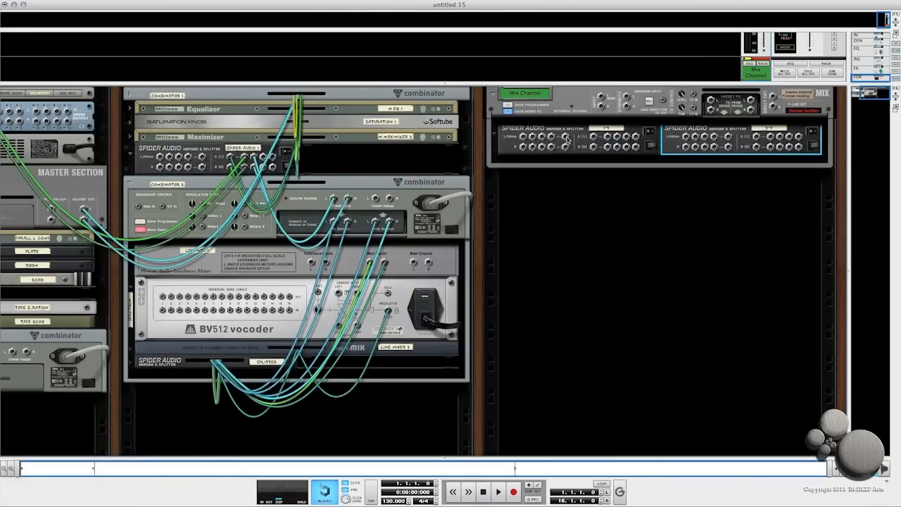
{"action": "left_click_drag", "start_coordinate": [567, 140], "coordinate": [686, 137]}
{"action": "left_click_drag", "start_coordinate": [713, 137], "coordinate": [715, 138]}
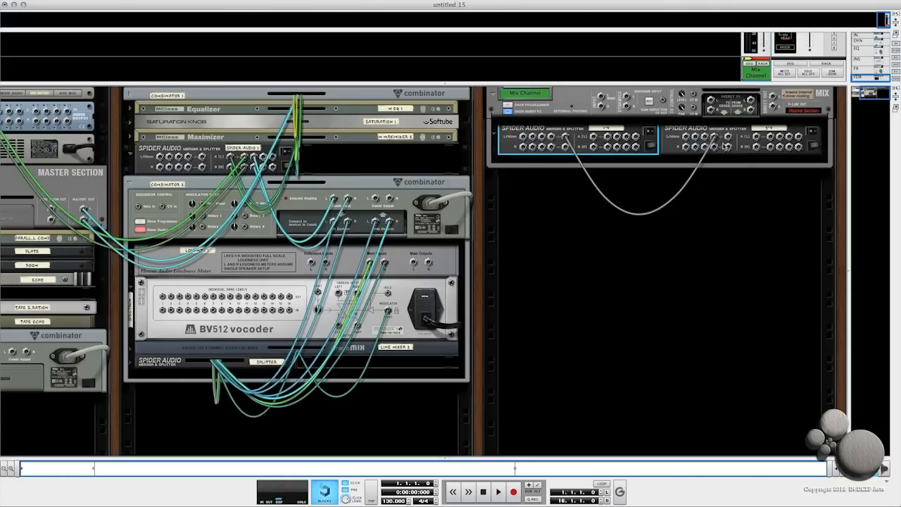
{"action": "left_click_drag", "start_coordinate": [565, 147], "coordinate": [715, 146]}
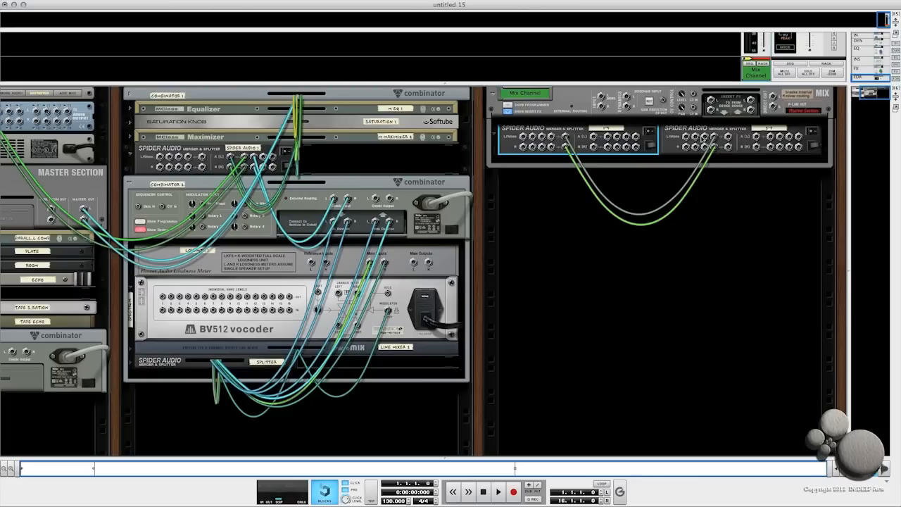
- Cable the 5-7 Spider's output into the Mix Channel's input, fold its insert section, and flip the rack to the front
{"action": "left_click_drag", "start_coordinate": [730, 141], "coordinate": [601, 98]}
{"action": "left_click", "coordinate": [614, 120]}
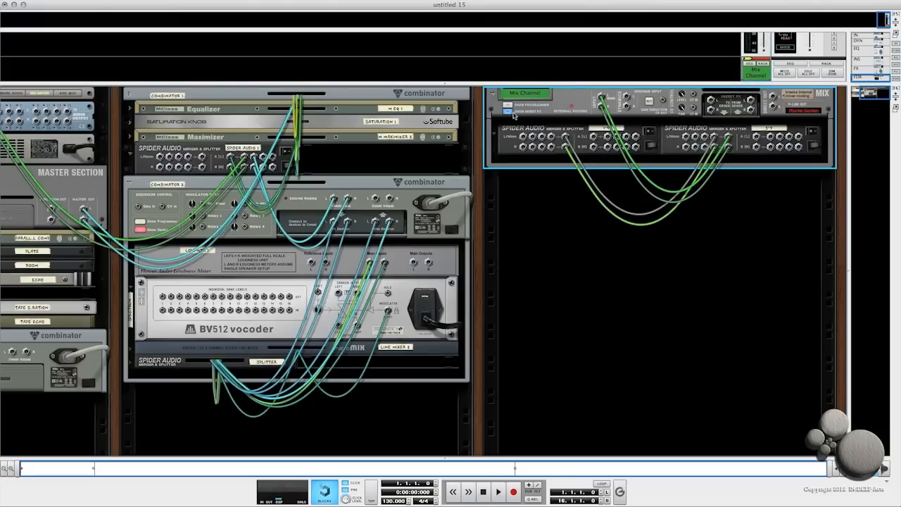
{"action": "left_click", "coordinate": [508, 112]}
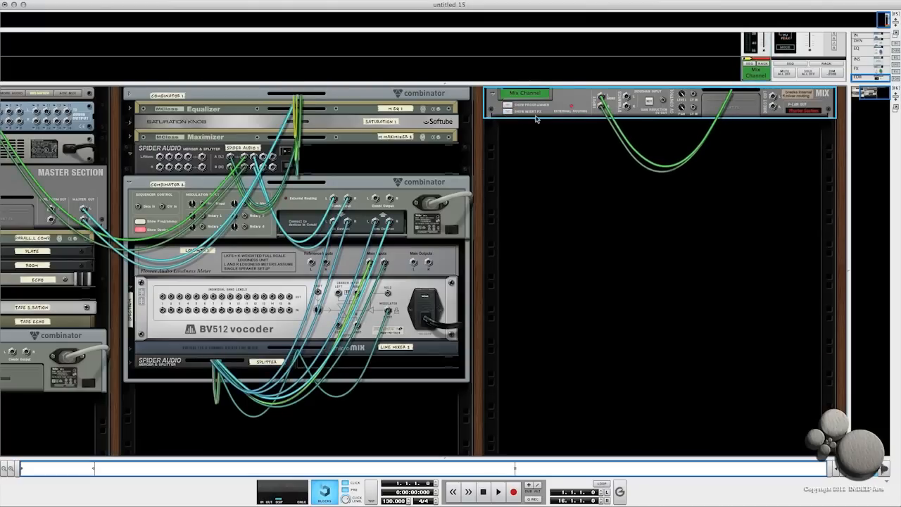
{"action": "key", "text": "Tab"}
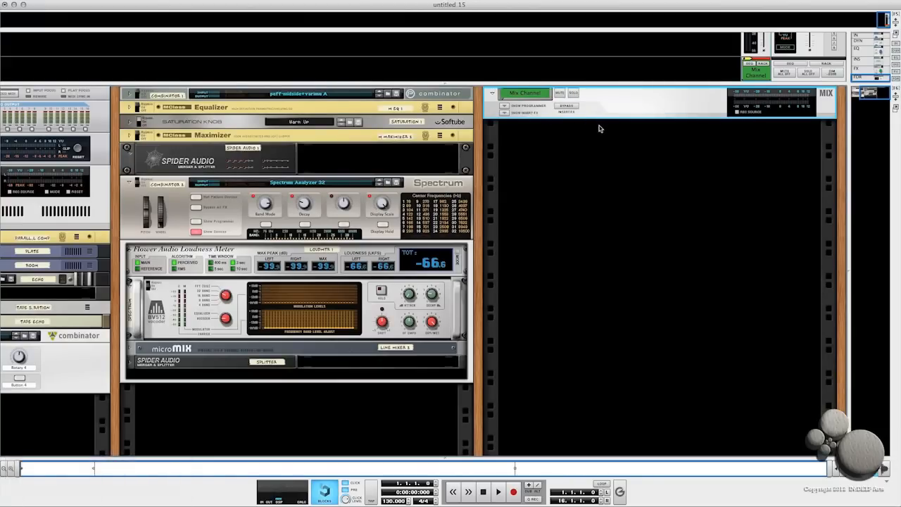
- Duplicate the Mix Channel seven times
{"action": "key", "text": "super+d"}
{"action": "key", "text": "super+d"}
{"action": "key", "text": "super+d"}
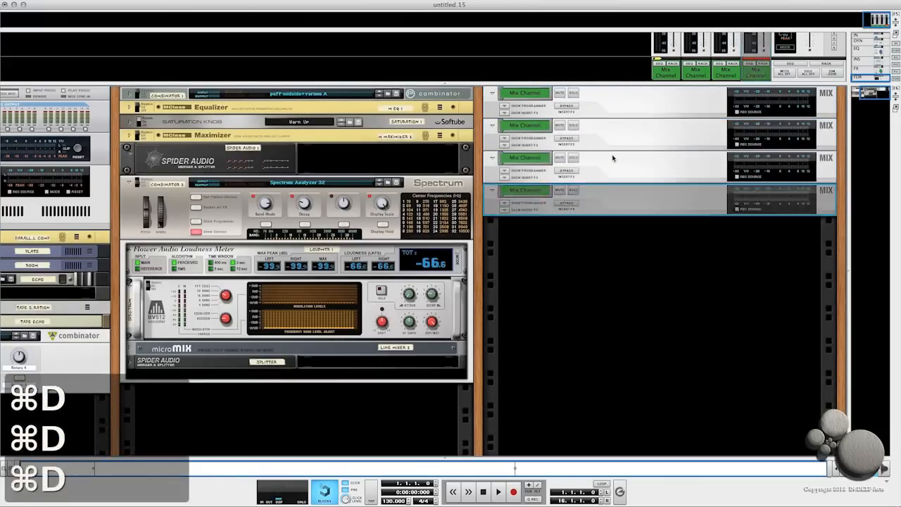
{"action": "key", "text": "super+d"}
{"action": "key", "text": "super+d"}
{"action": "key", "text": "super+d"}
{"action": "key", "text": "super+d"}
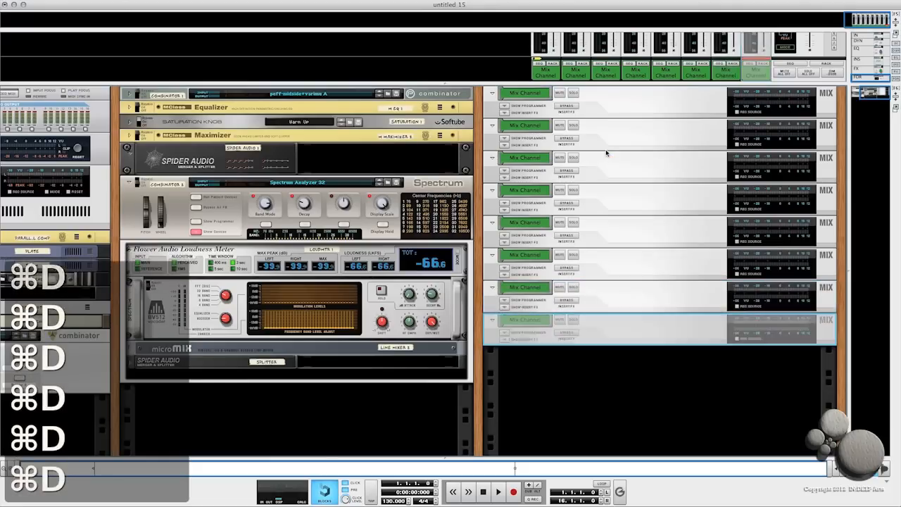
{"action": "key", "text": "super+d"}
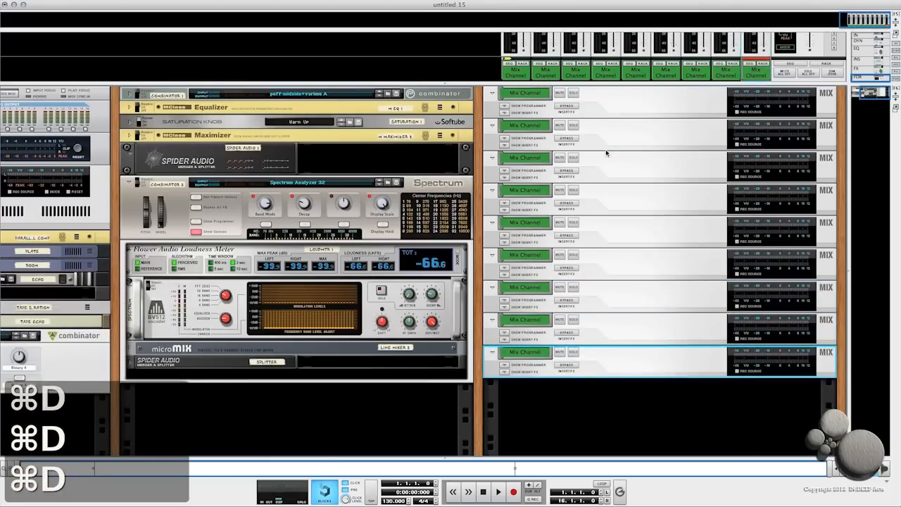
- Select the last duplicated Mix Channel and delete it
{"action": "left_click", "coordinate": [620, 110]}
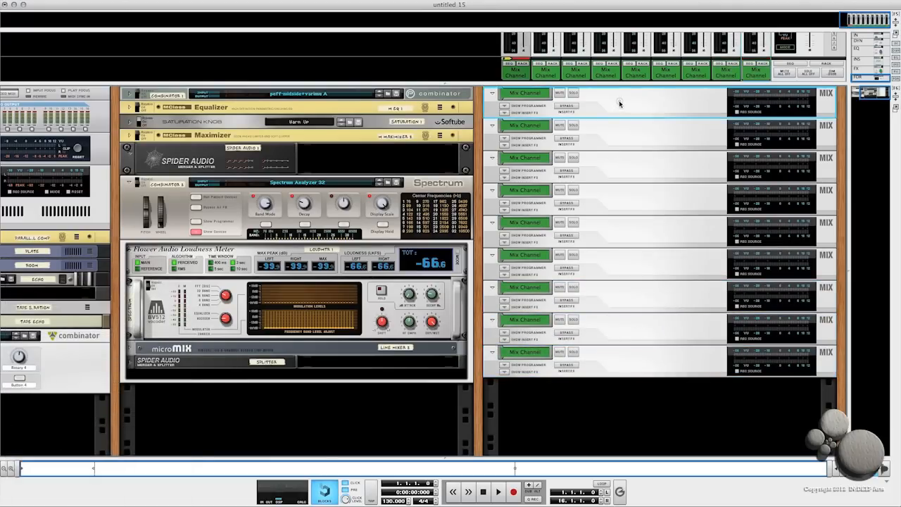
{"action": "left_click", "coordinate": [614, 363]}
{"action": "key", "text": "BackSpace"}
{"action": "left_click", "coordinate": [667, 198]}
- Rename the first Mix Channel as Vocal Stem
{"action": "double_click", "coordinate": [526, 94]}
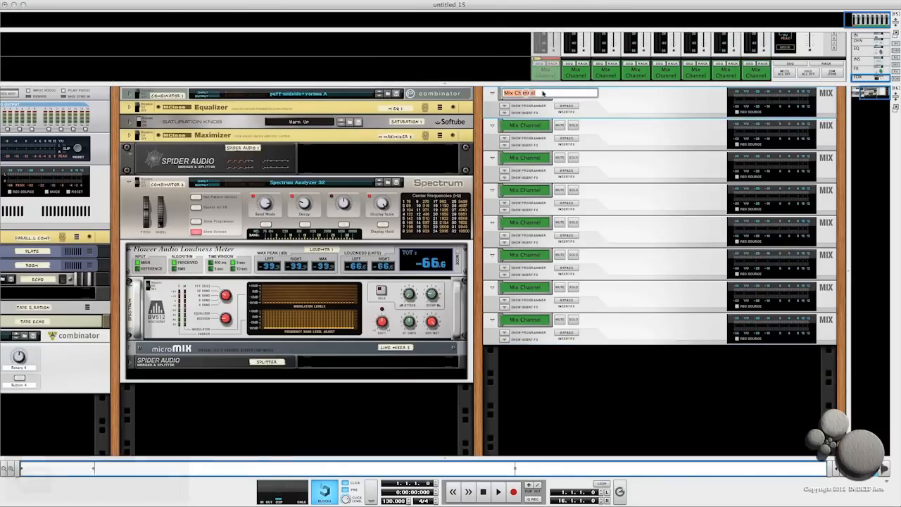
{"action": "type", "text": "Voc"}
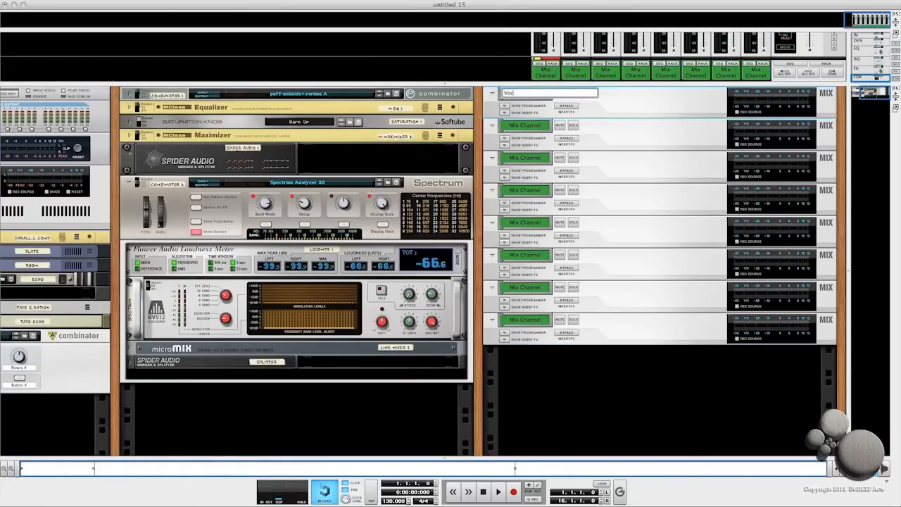
{"action": "type", "text": "al St"}
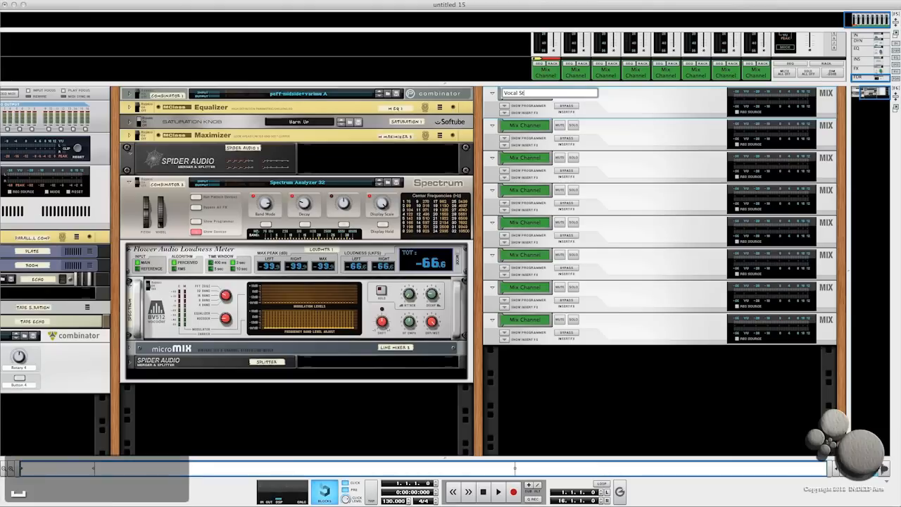
{"action": "type", "text": "em"}
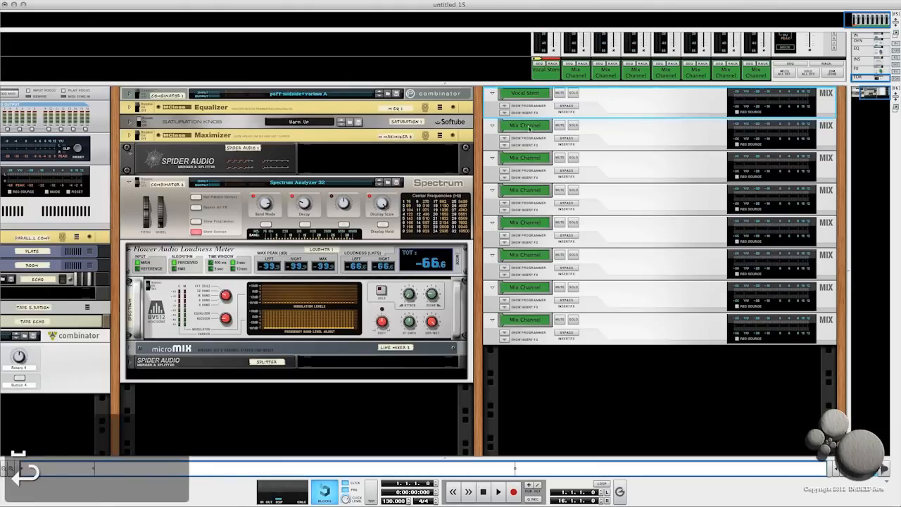
{"action": "key", "text": "Return"}
- Rename the second Mix Channel as All Music
{"action": "type", "text": "All Mus"}
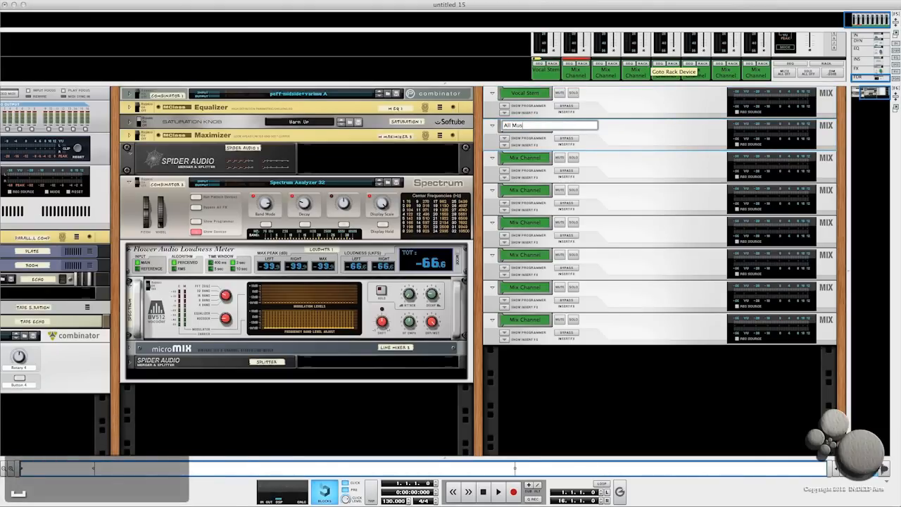
{"action": "type", "text": "ic"}
{"action": "key", "text": "Return"}
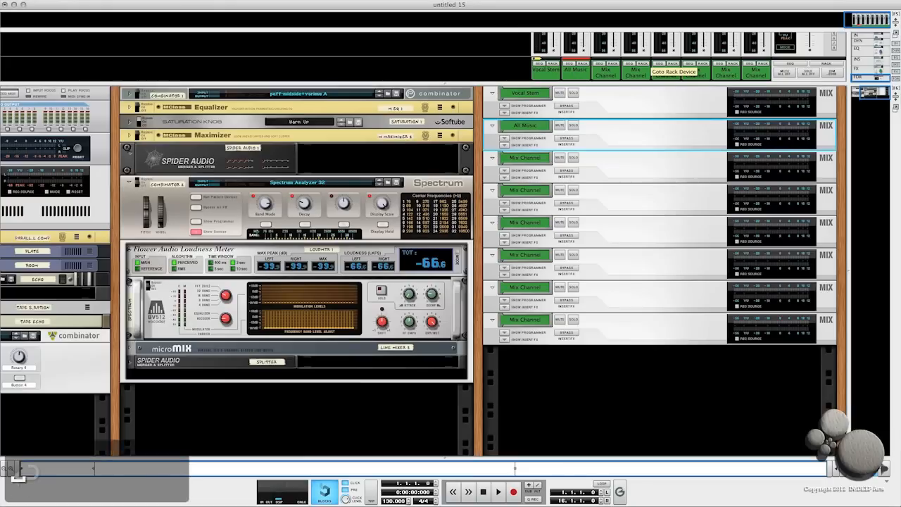
- Rename the third Mix Channel as Drum Stem
{"action": "double_click", "coordinate": [524, 159]}
{"action": "type", "text": "Dr"}
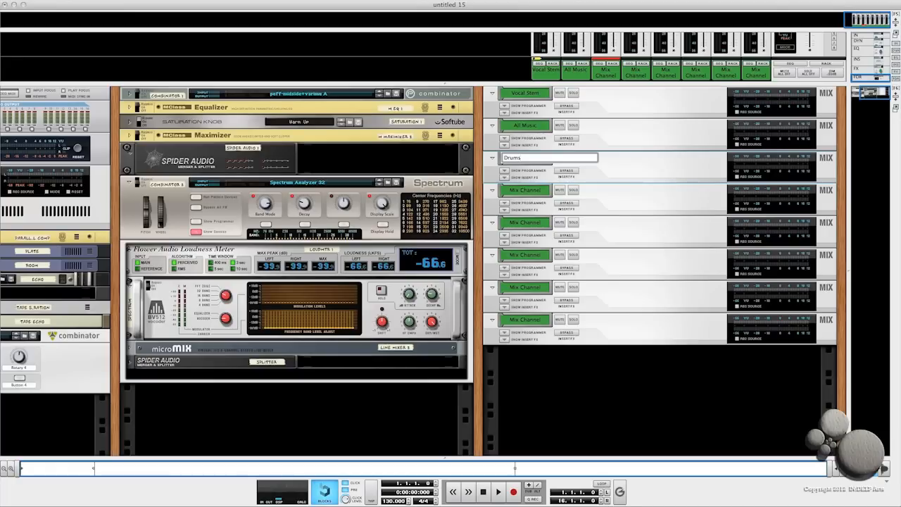
{"action": "type", "text": "ums"}
{"action": "key", "text": "BackSpace"}
{"action": "type", "text": "S"}
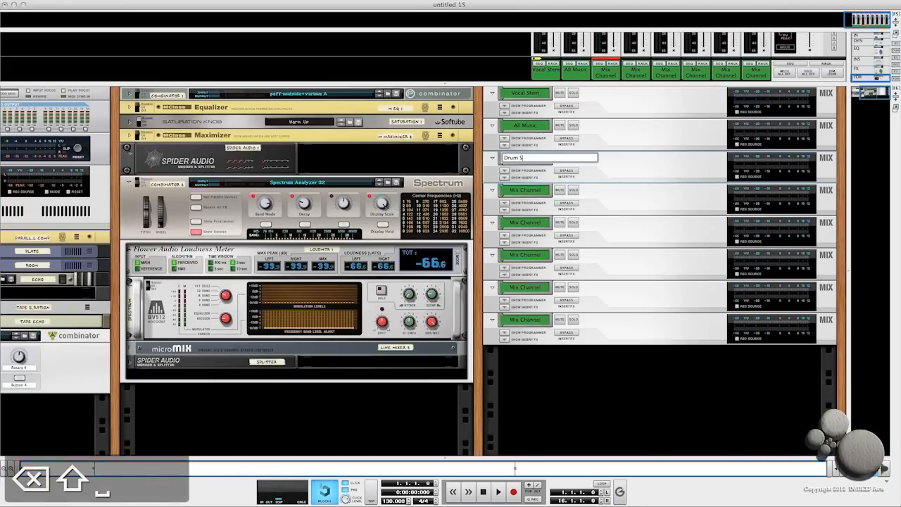
{"action": "type", "text": "tem"}
{"action": "key", "text": "Return"}
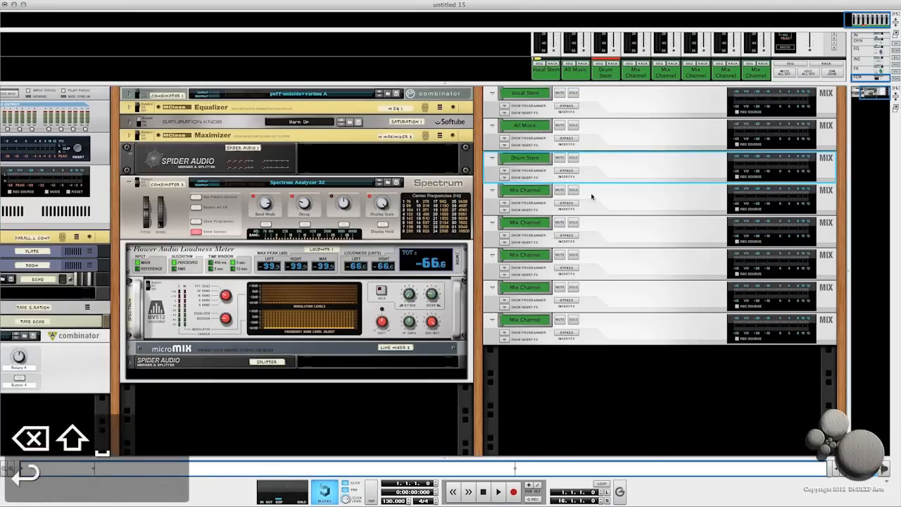
- Rename the fourth Mix Channel as Bass Stem
{"action": "double_click", "coordinate": [521, 192]}
{"action": "type", "text": "Bass Ste"}
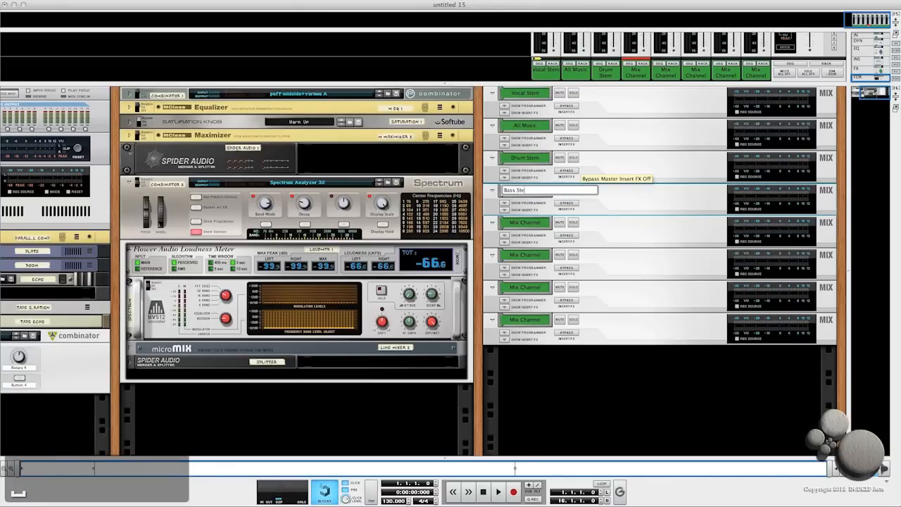
{"action": "type", "text": "m"}
{"action": "key", "text": "Return"}
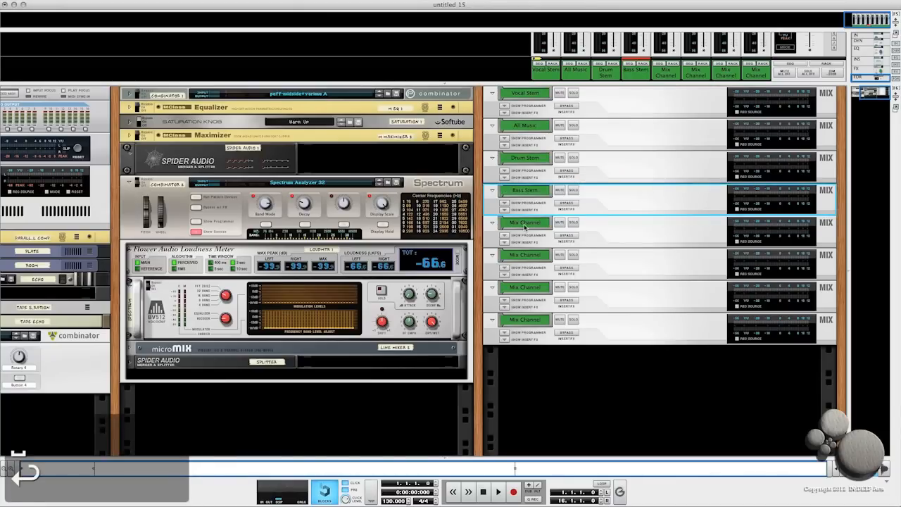
- Rename the fifth Mix Channel as Piano Stem
{"action": "double_click", "coordinate": [524, 223]}
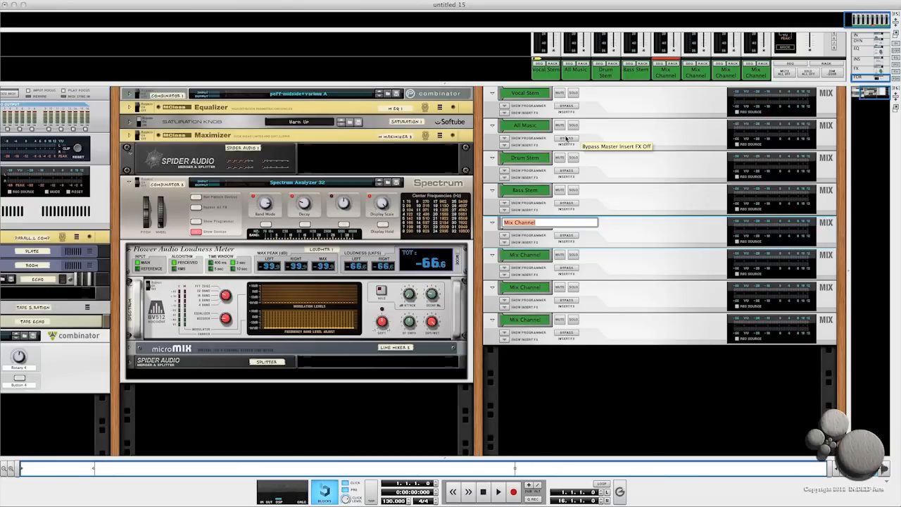
{"action": "type", "text": "Piano Stem"}
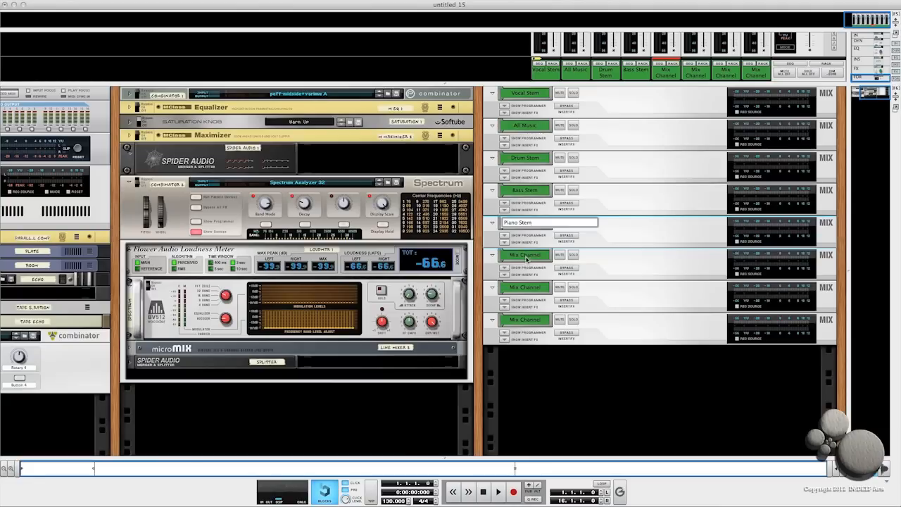
{"action": "key", "text": "Tab"}
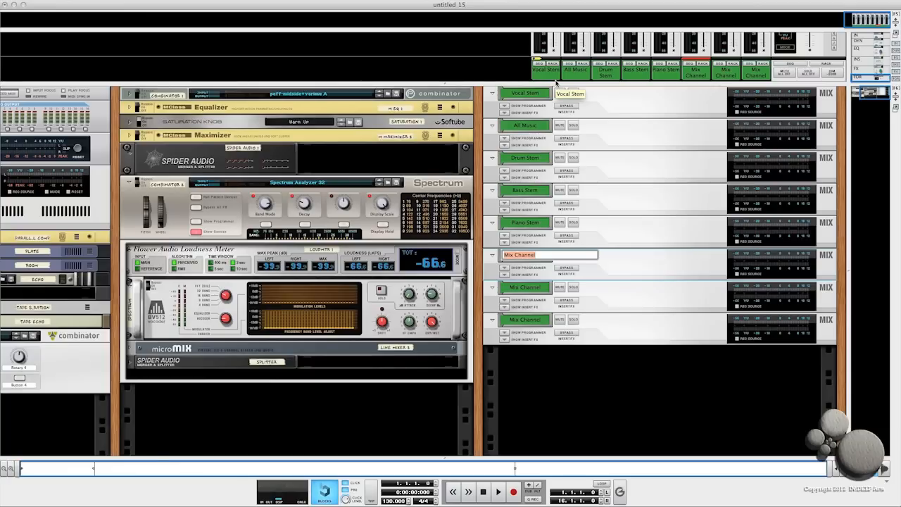
- Rename the sixth Mix Channel as String Stem
{"action": "type", "text": "String"}
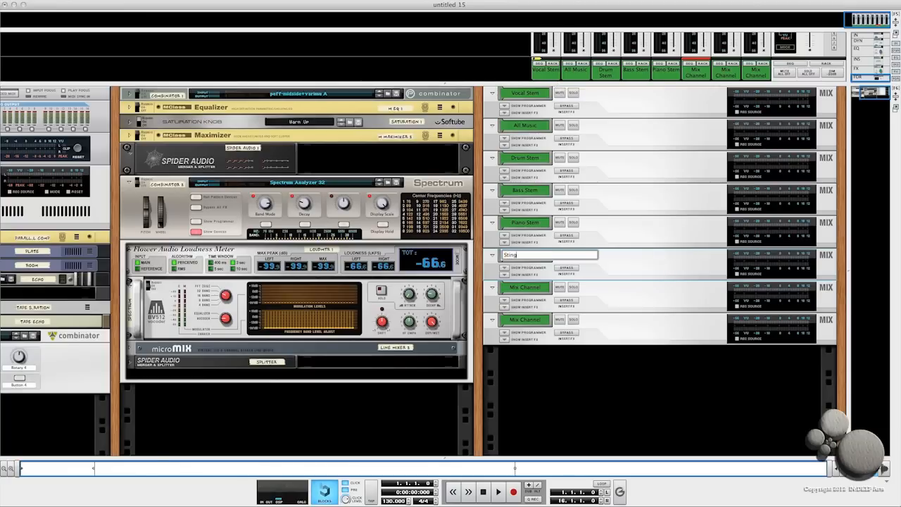
{"action": "key", "text": "Left"}
{"action": "key", "text": "Left"}
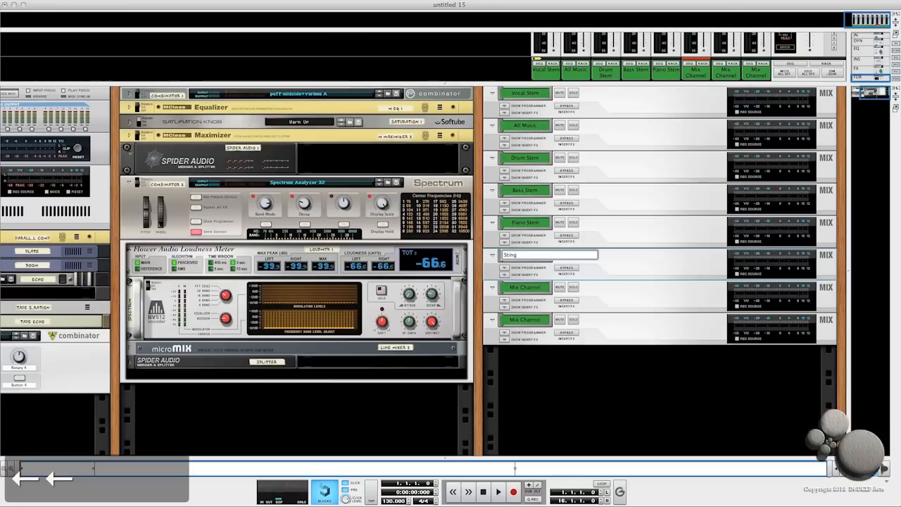
{"action": "type", "text": "r"}
{"action": "key", "text": "Right"}
{"action": "key", "text": "Right"}
{"action": "key", "text": "Right"}
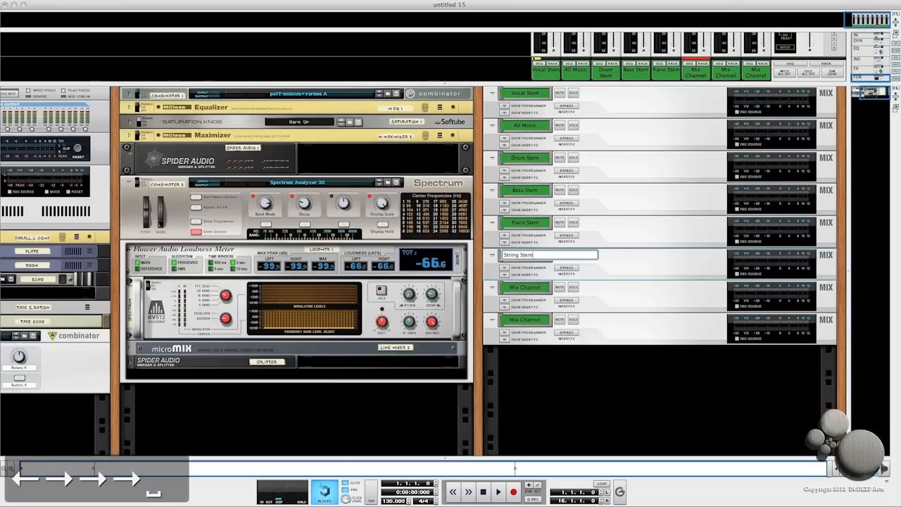
- Rename the seventh Mix Channel as Synth Stem
{"action": "double_click", "coordinate": [527, 288]}
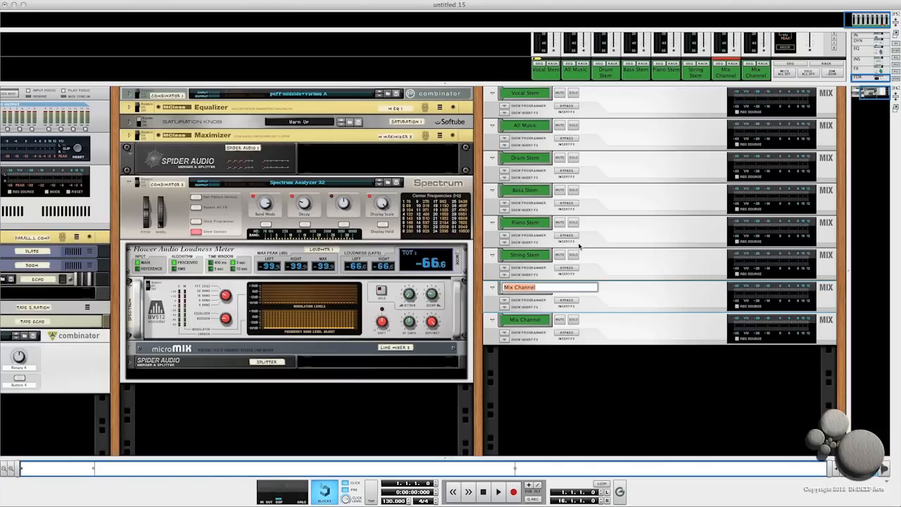
{"action": "type", "text": "Synth S"}
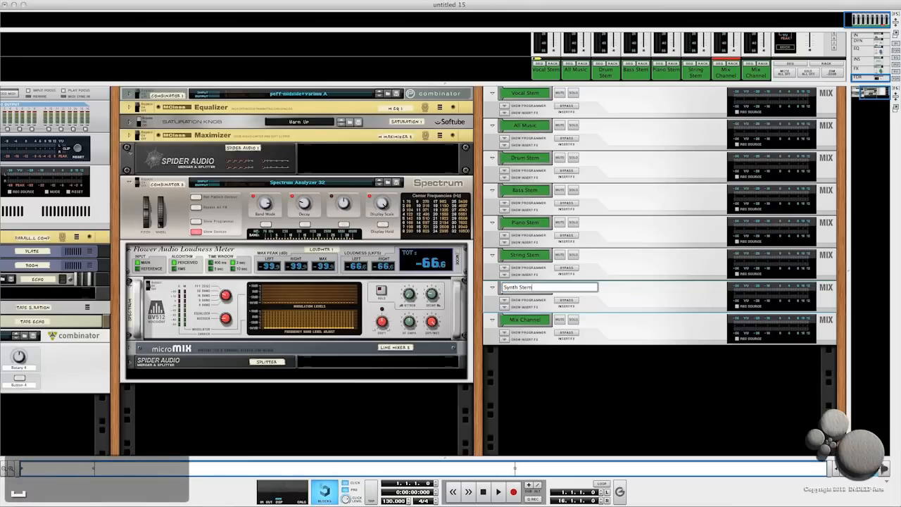
{"action": "type", "text": "tem"}
{"action": "key", "text": "Return"}
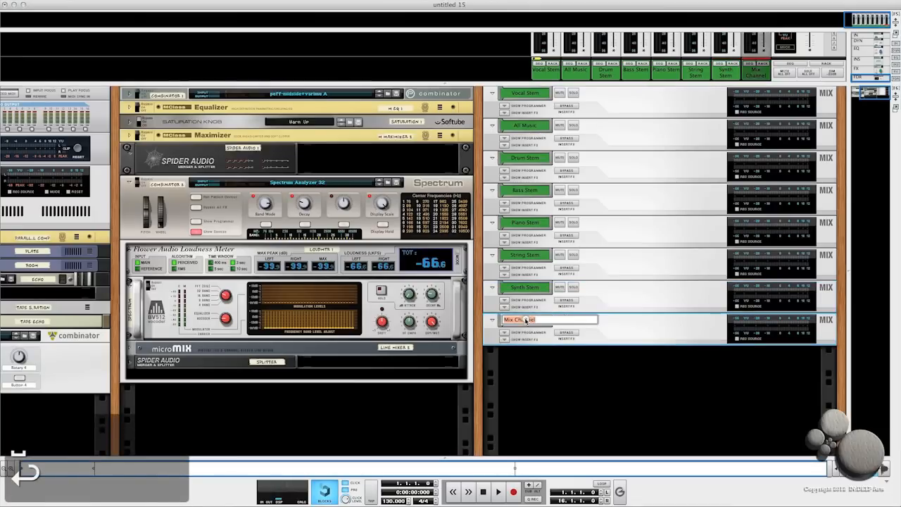
- Rename the eighth Mix Channel as Effects Stem
{"action": "type", "text": "Ef"}
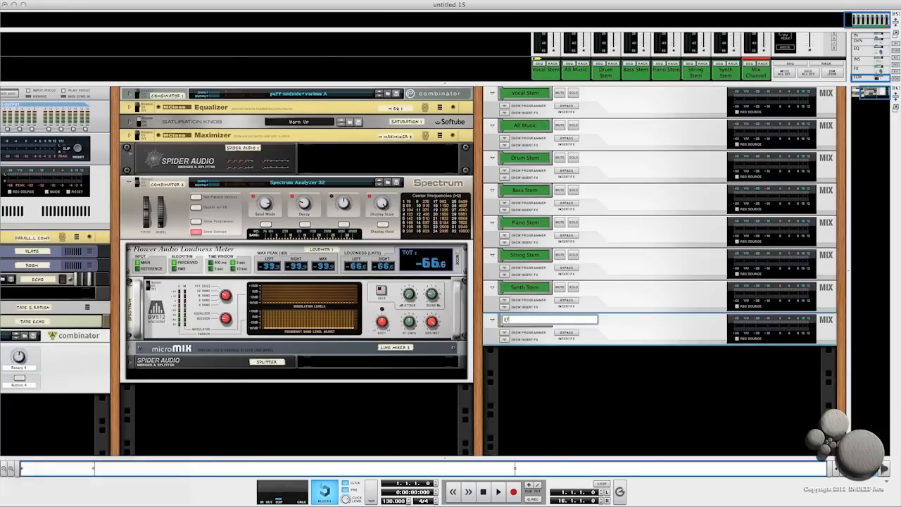
{"action": "type", "text": "fects Stem"}
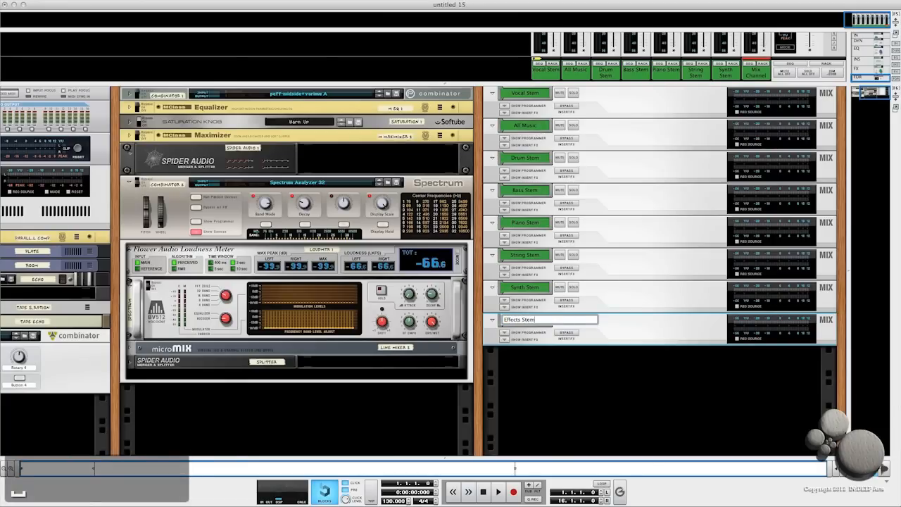
{"action": "key", "text": "Return"}
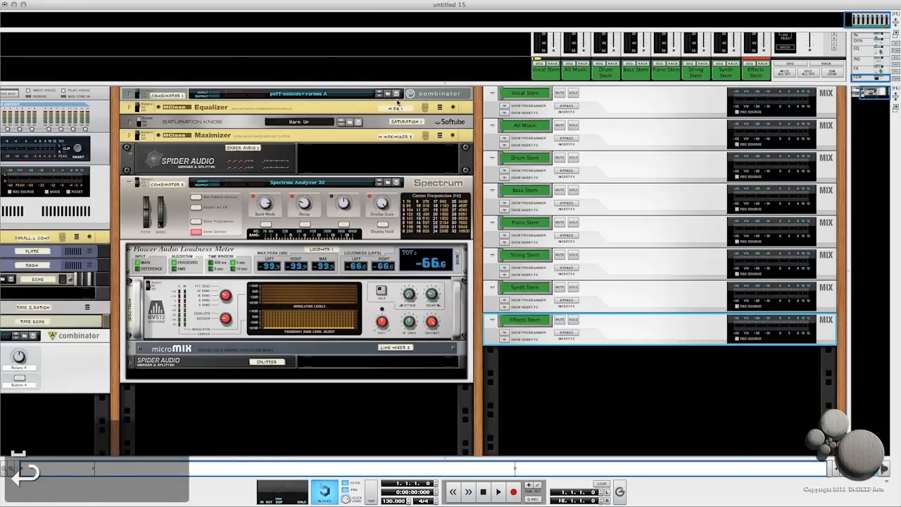
- Enlarge the mixer view and check each of the eight renamed channel strips
{"action": "left_click_drag", "start_coordinate": [438, 84], "coordinate": [445, 321]}
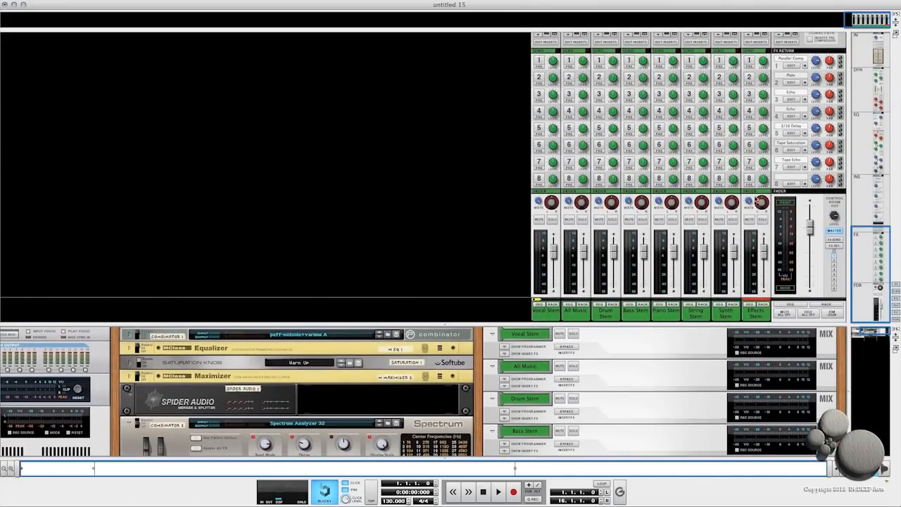
{"action": "left_click", "coordinate": [544, 317]}
{"action": "left_click", "coordinate": [577, 319]}
{"action": "left_click", "coordinate": [612, 318]}
{"action": "left_click", "coordinate": [636, 317]}
{"action": "left_click", "coordinate": [670, 317]}
{"action": "left_click", "coordinate": [699, 319]}
{"action": "left_click", "coordinate": [727, 318]}
{"action": "left_click", "coordinate": [756, 316]}
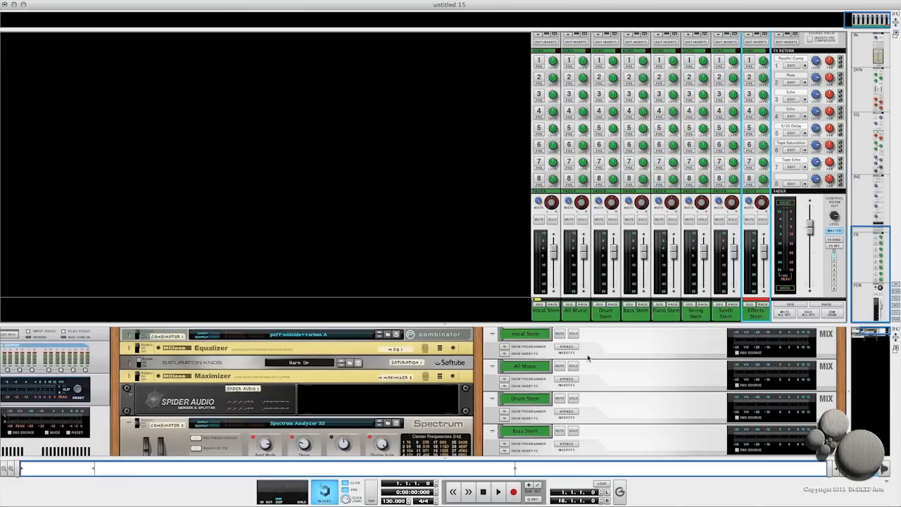
- Expand the insert sections of the Vocal Stem and All Music channels to view their Spider devices
{"action": "left_click", "coordinate": [503, 353]}
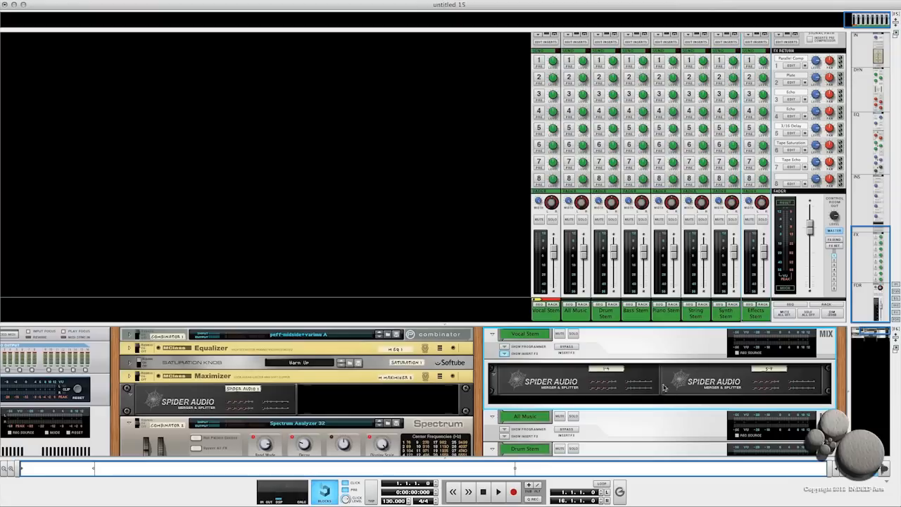
{"action": "left_click", "coordinate": [504, 354]}
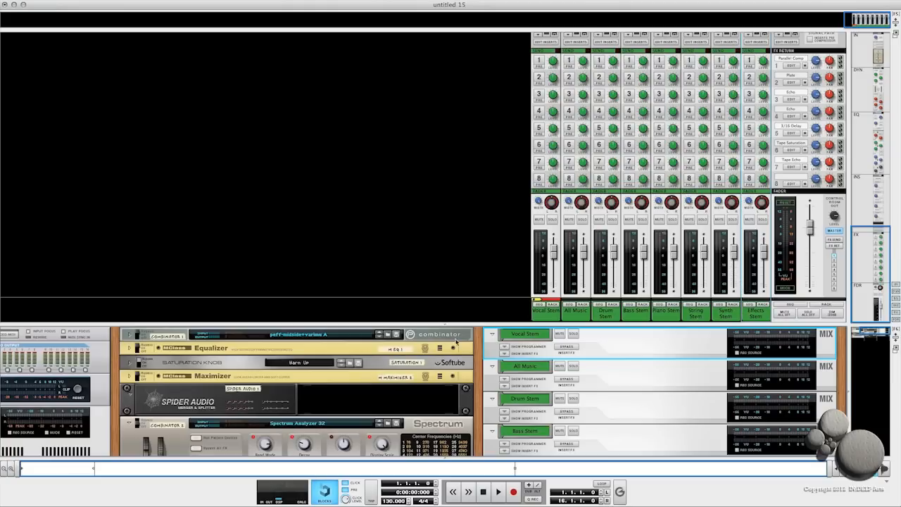
{"action": "left_click_drag", "start_coordinate": [444, 324], "coordinate": [448, 164]}
{"action": "left_click", "coordinate": [504, 224]}
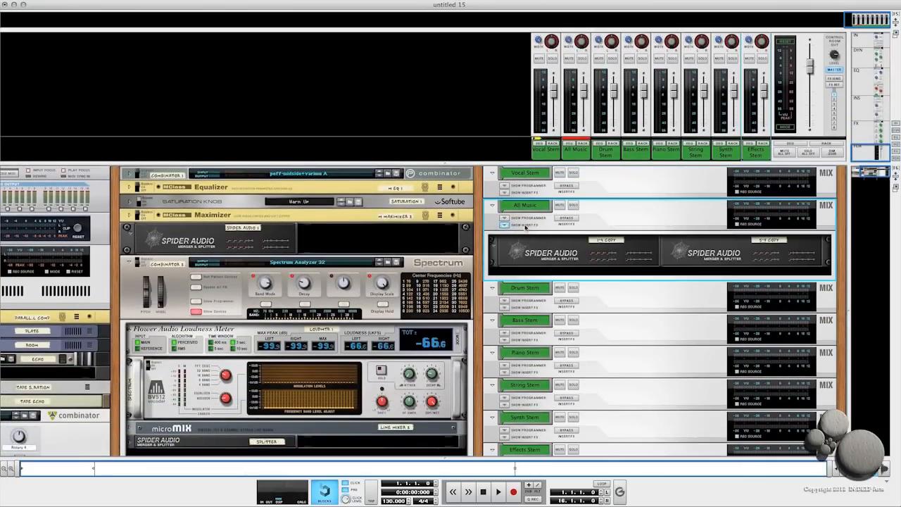
- Flip the rack to its back and cable the Drum, Bass, Piano and String Stem channel outputs into the All Music Spider merger inputs
{"action": "key", "text": "Tab"}
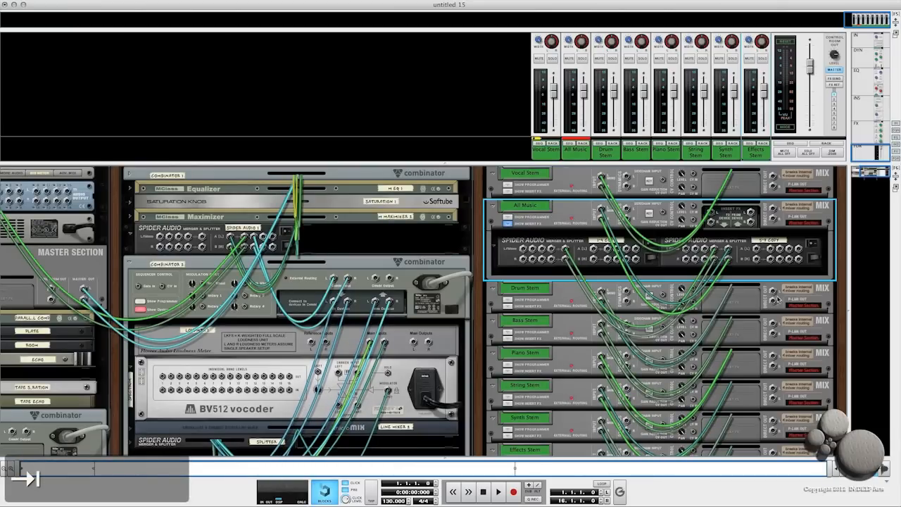
{"action": "left_click", "coordinate": [773, 290]}
{"action": "left_click_drag", "start_coordinate": [772, 290], "coordinate": [526, 249]}
{"action": "left_click_drag", "start_coordinate": [772, 324], "coordinate": [537, 249]}
{"action": "left_click_drag", "start_coordinate": [772, 357], "coordinate": [541, 250]}
{"action": "left_click_drag", "start_coordinate": [773, 389], "coordinate": [556, 249]}
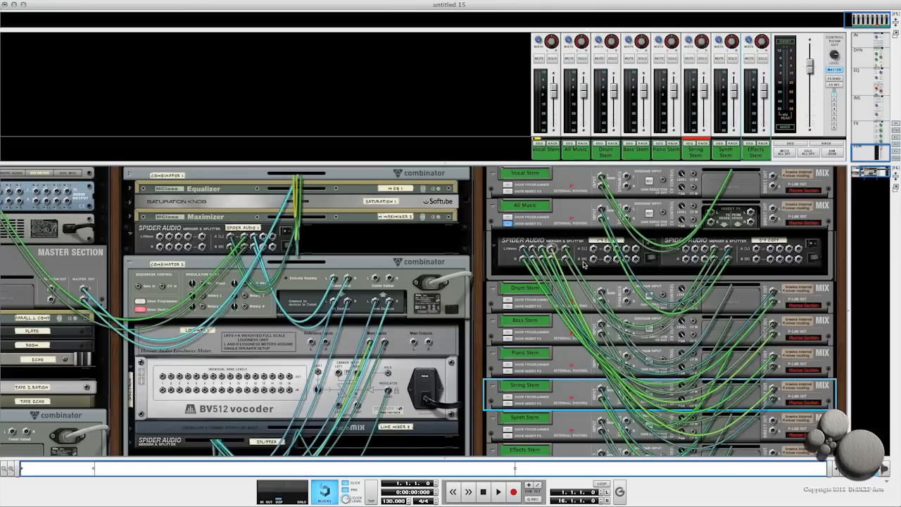
- Cable the Synth Stem and Effects Stem channel outputs into the second Spider merger's inputs on the All Music channel
{"action": "scroll", "coordinate": [741, 360], "scroll_direction": "down", "scroll_amount": 3}
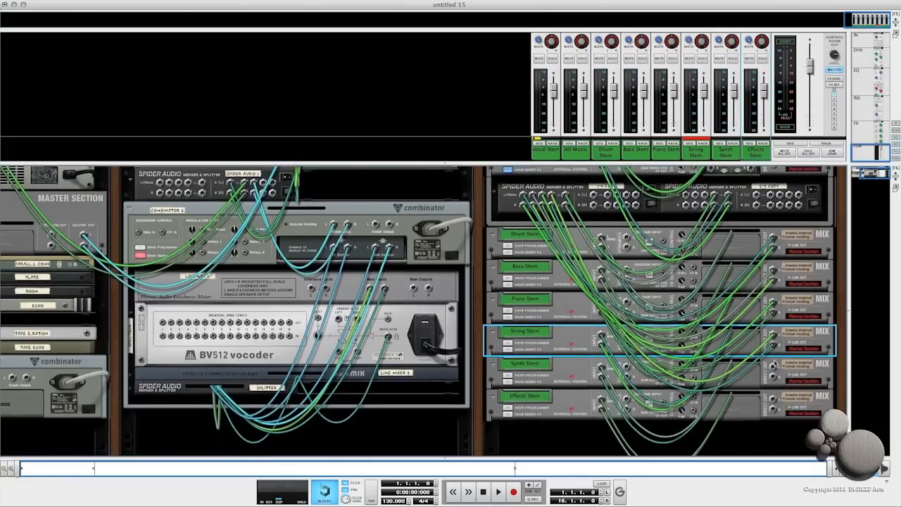
{"action": "left_click_drag", "start_coordinate": [772, 367], "coordinate": [693, 194]}
{"action": "left_click_drag", "start_coordinate": [773, 403], "coordinate": [694, 194]}
{"action": "scroll", "coordinate": [704, 218], "scroll_direction": "up", "scroll_amount": 3}
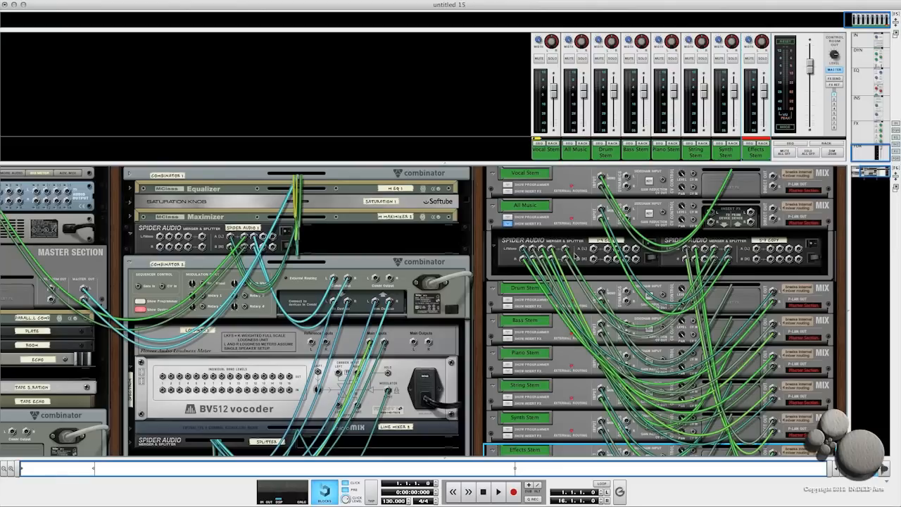
- Select the All Music and Vocal Stem channels and shrink the mixer panel to show more of the rack
{"action": "left_click", "coordinate": [572, 212]}
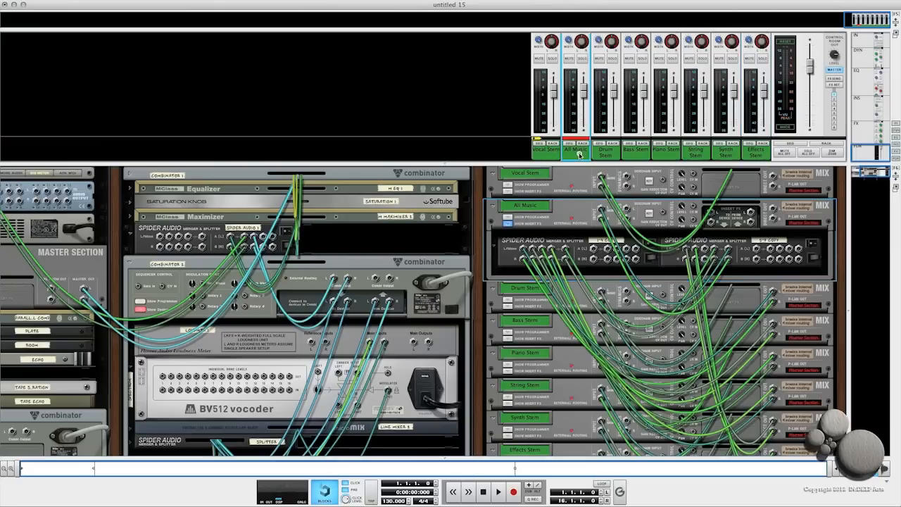
{"action": "left_click", "coordinate": [552, 155]}
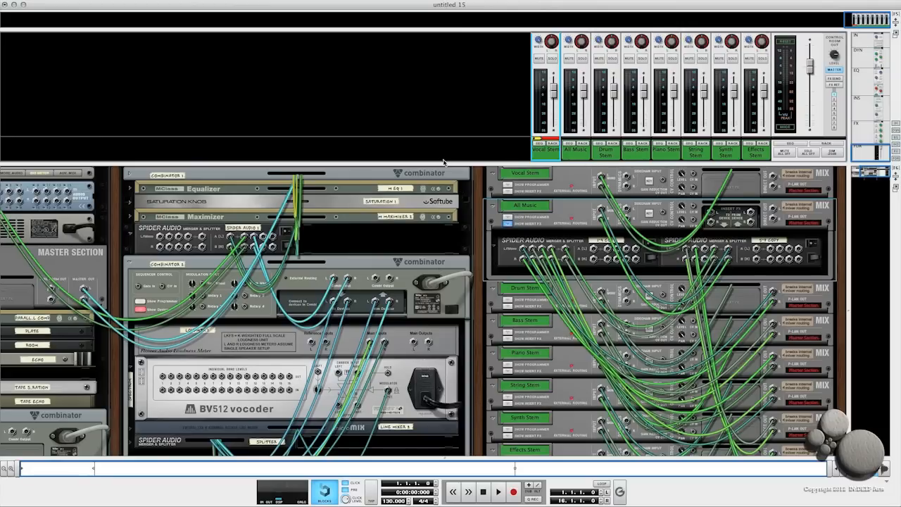
{"action": "left_click_drag", "start_coordinate": [443, 163], "coordinate": [446, 86]}
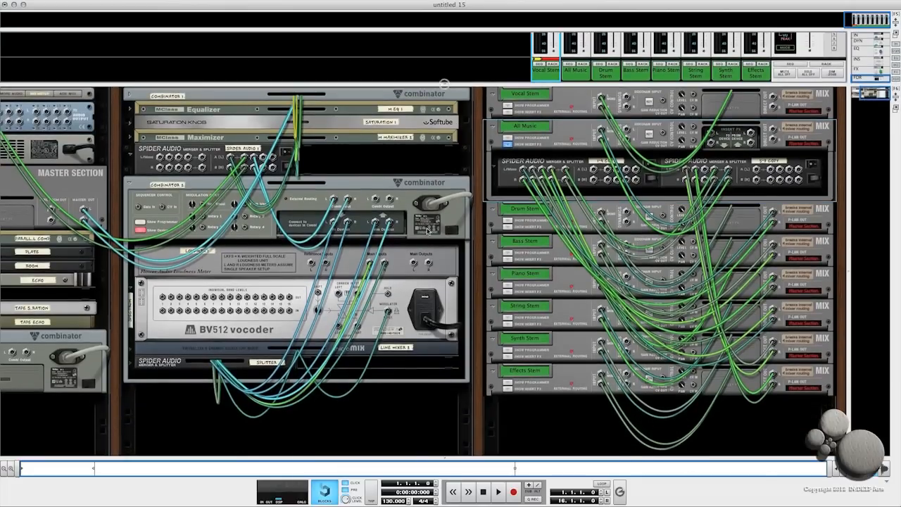